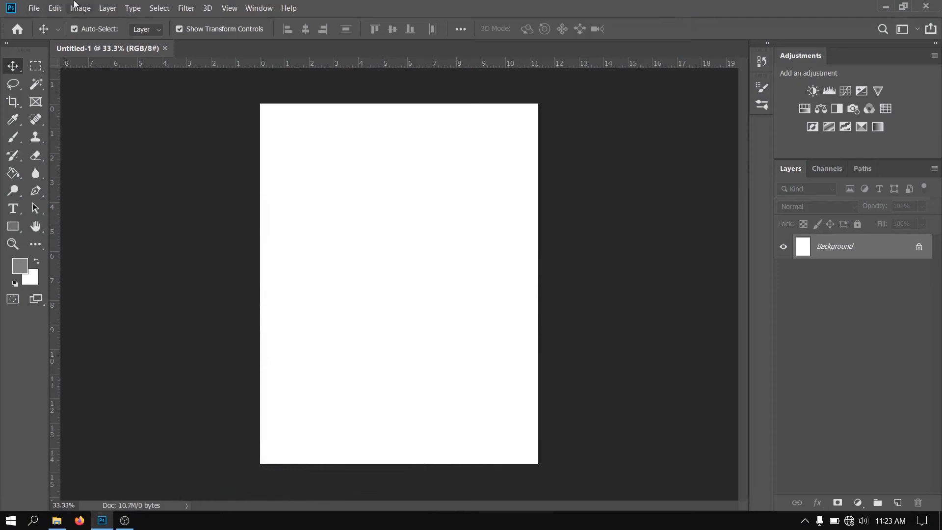
# Check the blank document's pixel dimensions and resolution in the Image Size settings
pyautogui.click(76, 6)
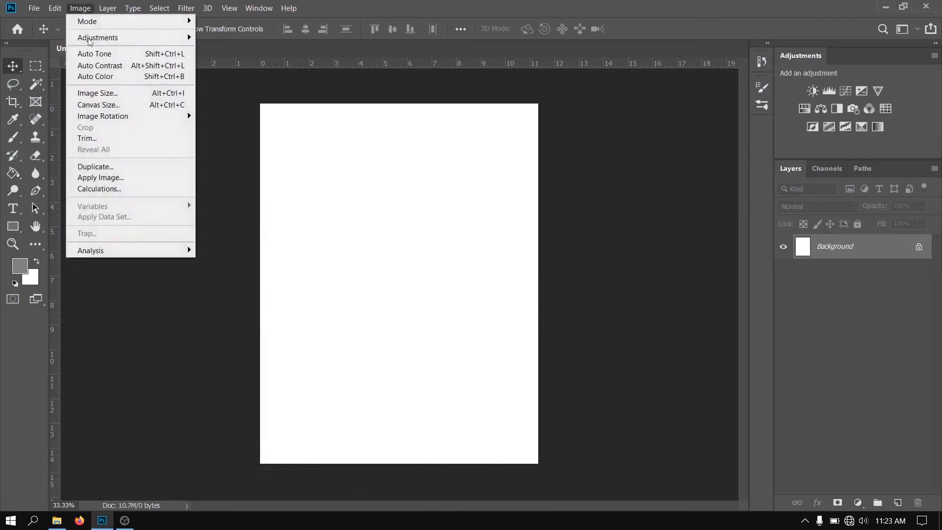
pyautogui.click(131, 98)
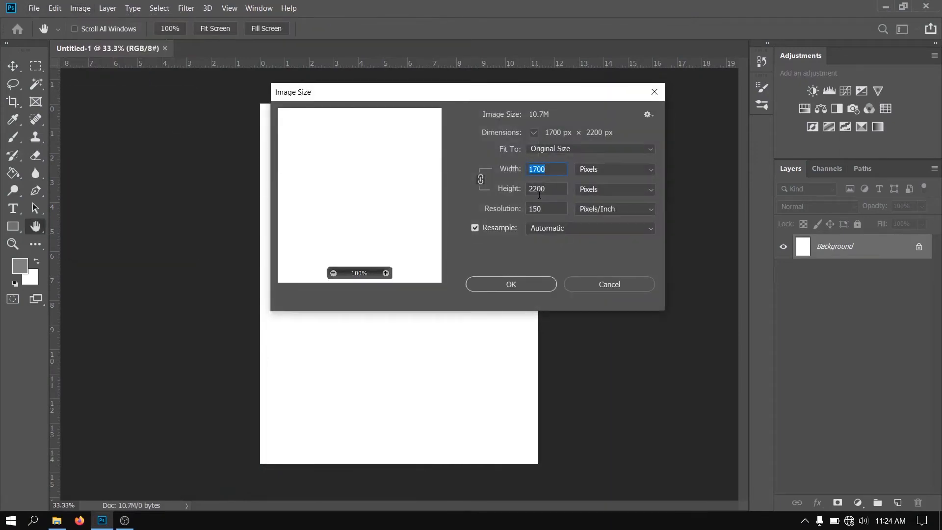
pyautogui.click(519, 280)
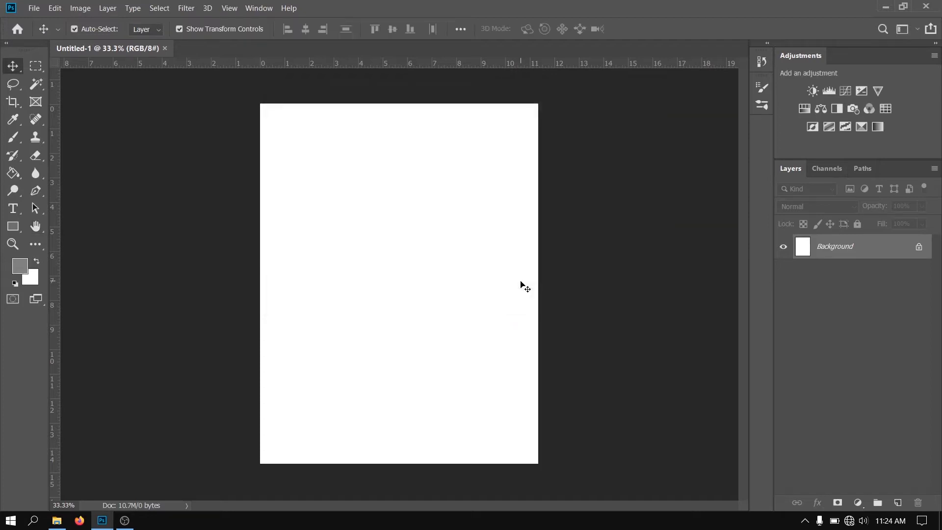
# Open lighthouse.psd and the photo of castle ruins on a sea cliff from the lighthouse folder as separate documents
pyautogui.hotkey('alt', 'Tab')
pyautogui.hotkey('alt', 'Tab')
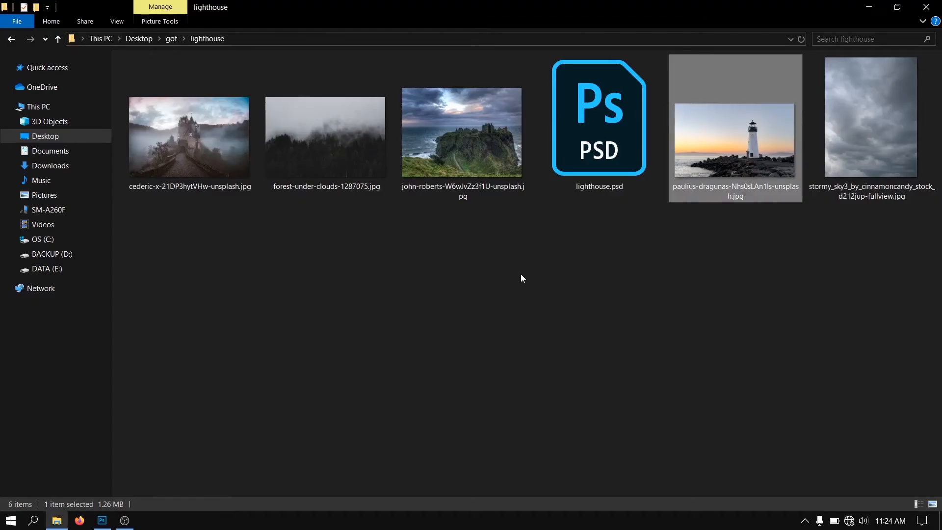
pyautogui.moveTo(619, 148); pyautogui.dragTo(327, 42)
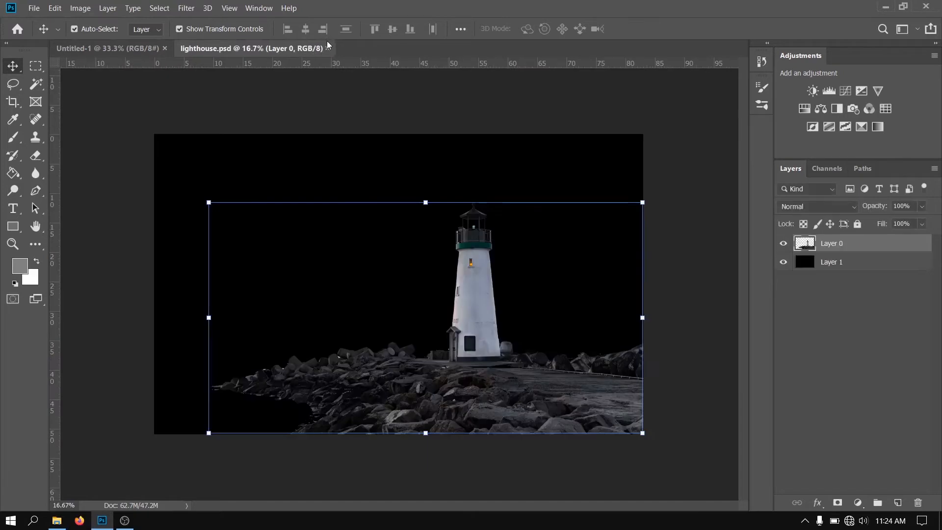
pyautogui.click(411, 152)
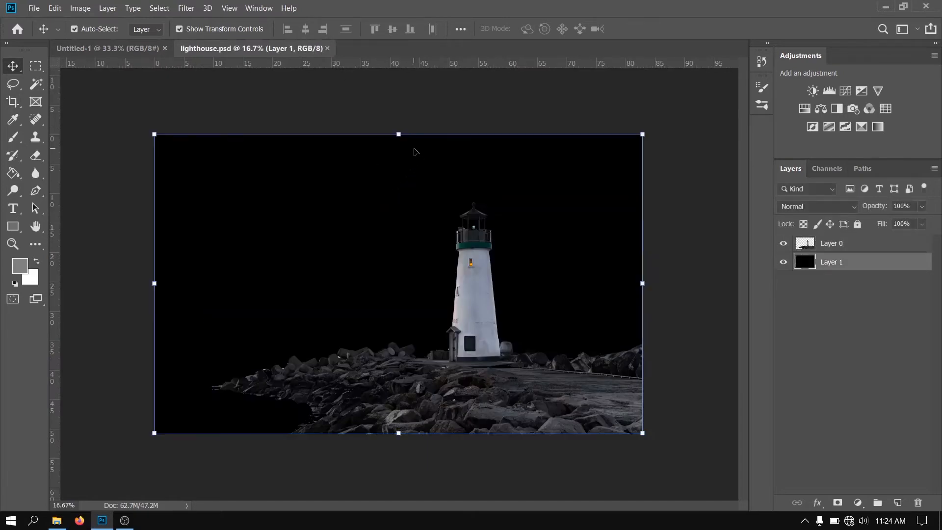
pyautogui.hotkey('alt', 'Tab')
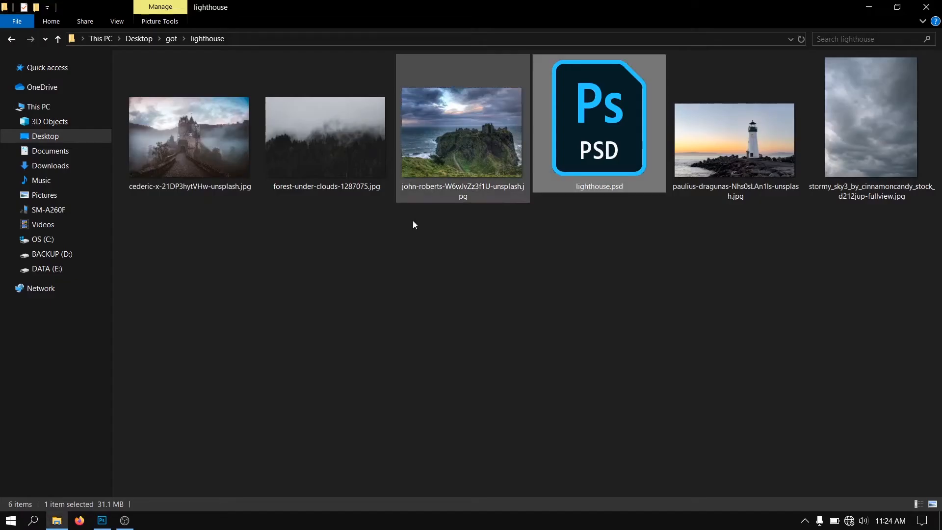
pyautogui.moveTo(452, 166); pyautogui.dragTo(463, 47)
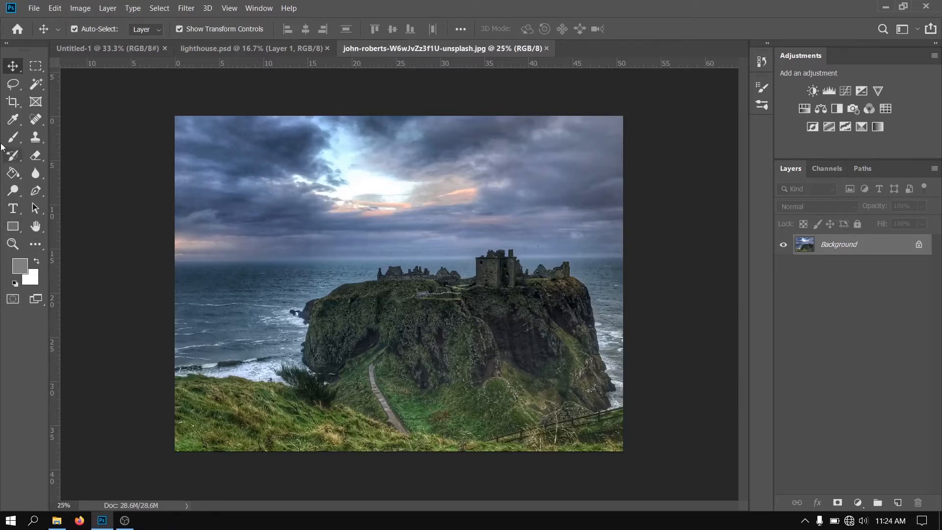
# Select the cliff and the foreground grass with the Magic Wand and mask out the sky and sea
pyautogui.click(35, 84)
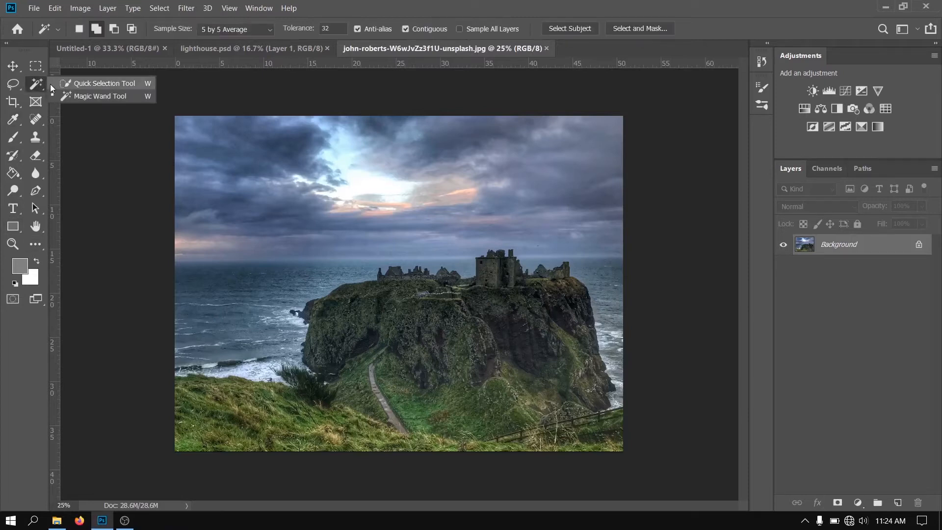
pyautogui.click(66, 97)
pyautogui.click(453, 319)
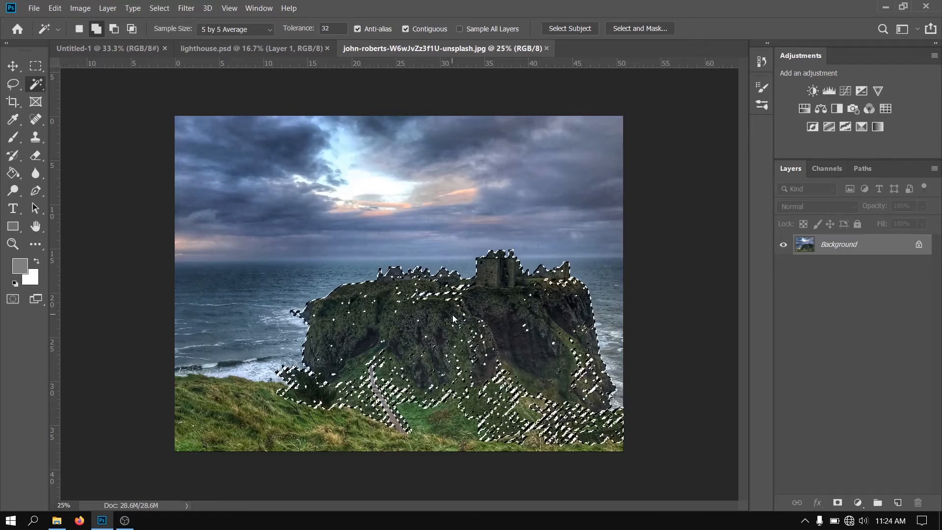
pyautogui.click(271, 444)
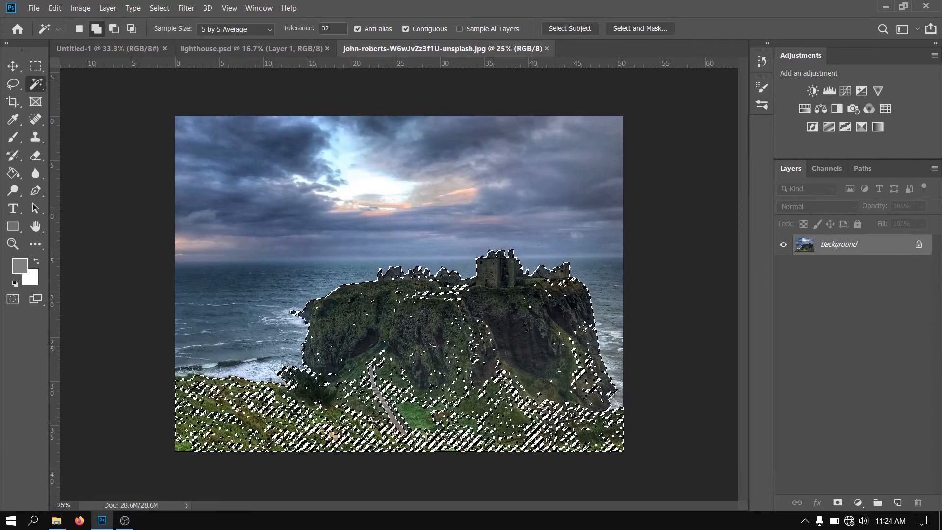
pyautogui.click(838, 502)
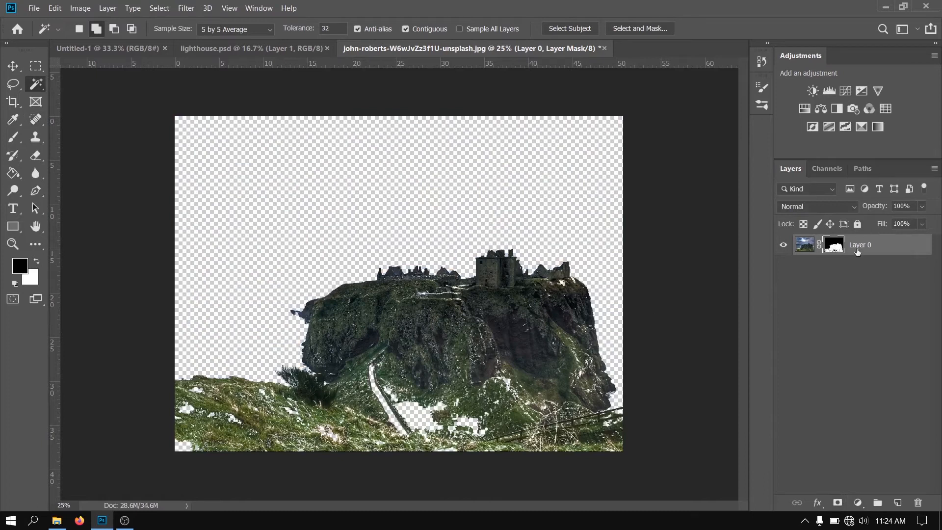
# Paint white over the dark gaps inside the cliff and grass on the layer mask, reducing the brush to 300 px for the remaining specks
pyautogui.keyDown('alt'); pyautogui.click(840, 246); pyautogui.keyUp('alt')
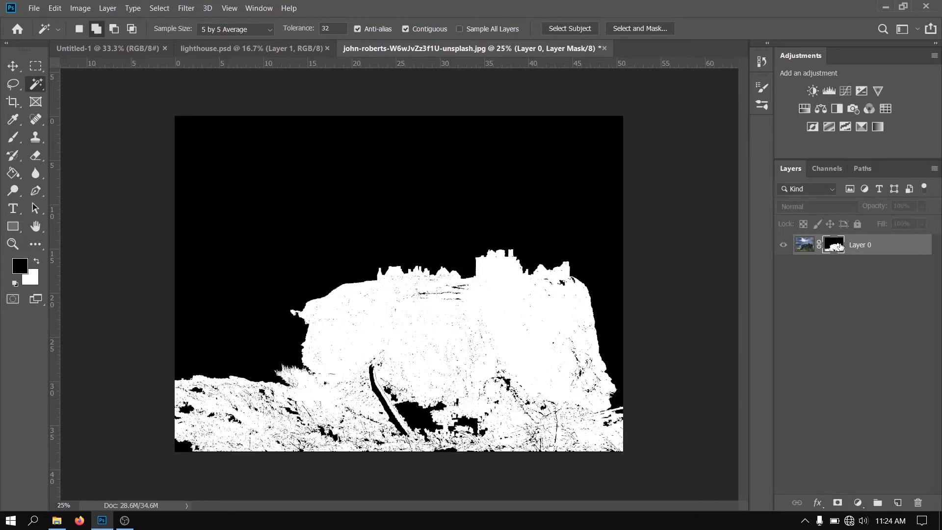
pyautogui.click(13, 137)
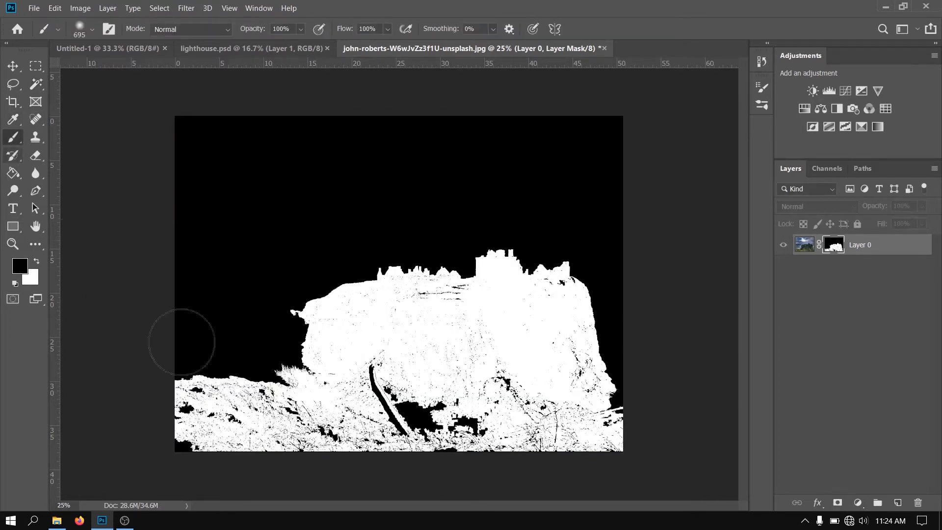
pyautogui.moveTo(424, 375); pyautogui.dragTo(402, 419)
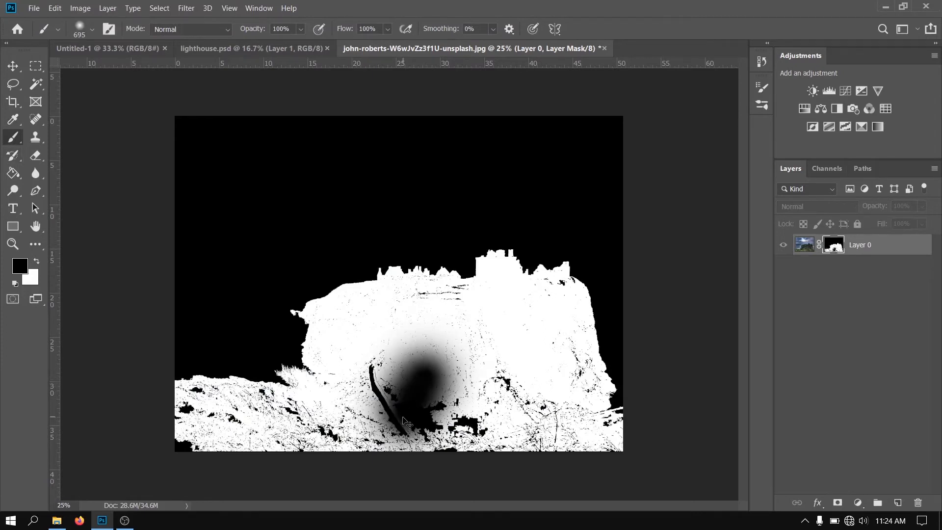
pyautogui.hotkey('ctrl', 'z')
pyautogui.moveTo(402, 385); pyautogui.dragTo(406, 430)
pyautogui.moveTo(421, 280)
pyautogui.mouseDown()
pyautogui.moveTo(469, 491)
pyautogui.moveTo(466, 483)
pyautogui.mouseUp()
pyautogui.moveTo(437, 347); pyautogui.dragTo(383, 349)
pyautogui.moveTo(465, 364)
pyautogui.mouseDown()
pyautogui.moveTo(537, 388)
pyautogui.moveTo(505, 397)
pyautogui.mouseUp()
pyautogui.moveTo(520, 415)
pyautogui.mouseDown()
pyautogui.moveTo(462, 390)
pyautogui.moveTo(516, 358)
pyautogui.moveTo(563, 363)
pyautogui.moveTo(546, 434)
pyautogui.moveTo(597, 449)
pyautogui.moveTo(293, 426)
pyautogui.moveTo(191, 403)
pyautogui.mouseUp()
pyautogui.press('[')
pyautogui.press('[')
pyautogui.press('[')
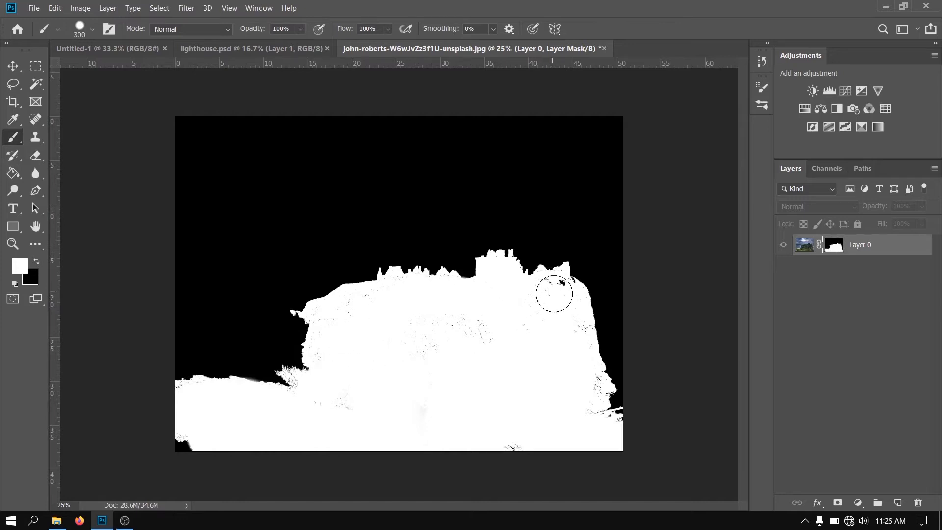
pyautogui.moveTo(512, 448); pyautogui.dragTo(393, 440)
pyautogui.keyDown('alt'); pyautogui.click(832, 252); pyautogui.keyUp('alt')
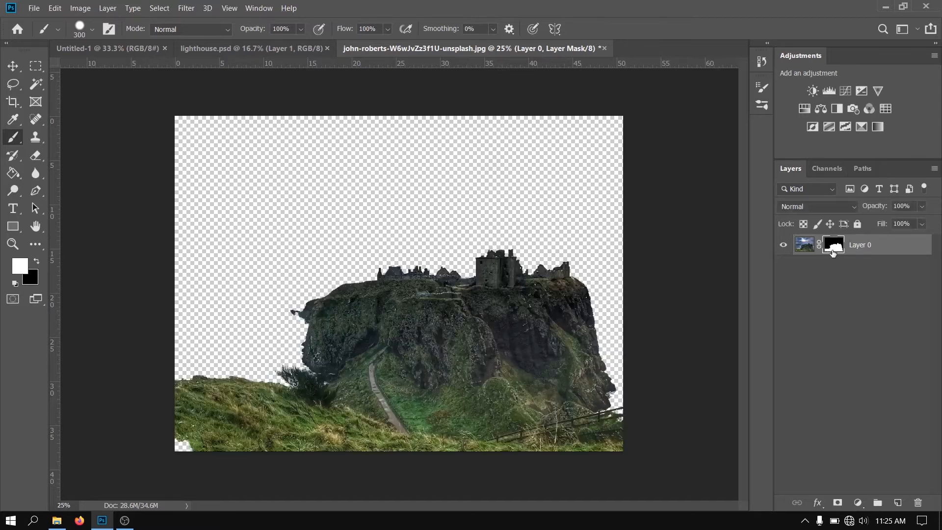
# Move the masked cliff layer into the Untitled-1 document and convert it to a smart object
pyautogui.click(10, 66)
pyautogui.moveTo(371, 313); pyautogui.dragTo(399, 301)
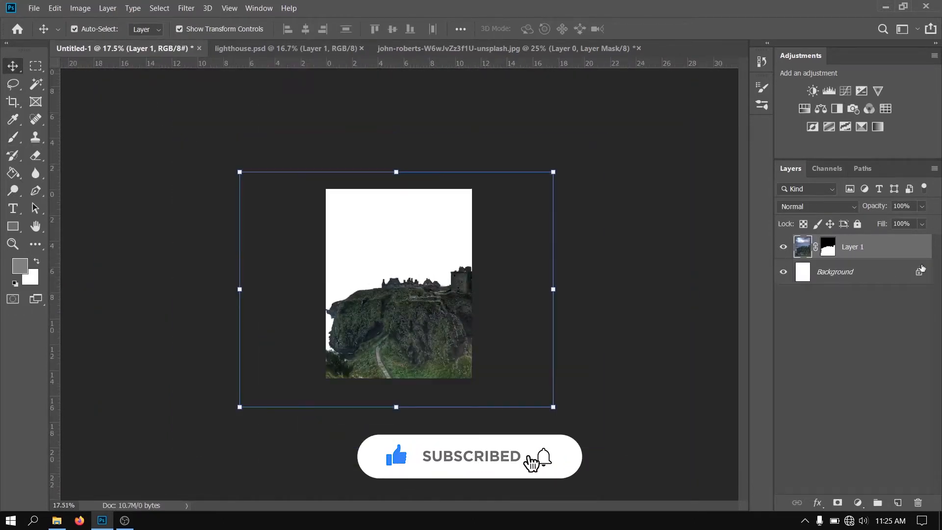
pyautogui.rightClick(873, 248)
pyautogui.click(765, 168)
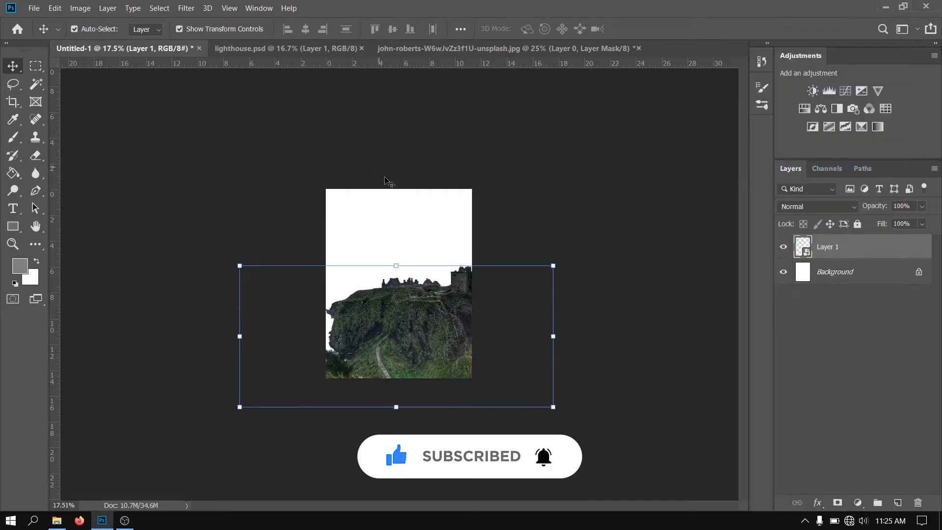
# Scale the cliff layer down to about 63.55% and position it along the lower part of the page
pyautogui.moveTo(394, 266)
pyautogui.mouseDown()
pyautogui.moveTo(393, 237)
pyautogui.moveTo(393, 283)
pyautogui.mouseUp()
pyautogui.moveTo(447, 363); pyautogui.dragTo(425, 348)
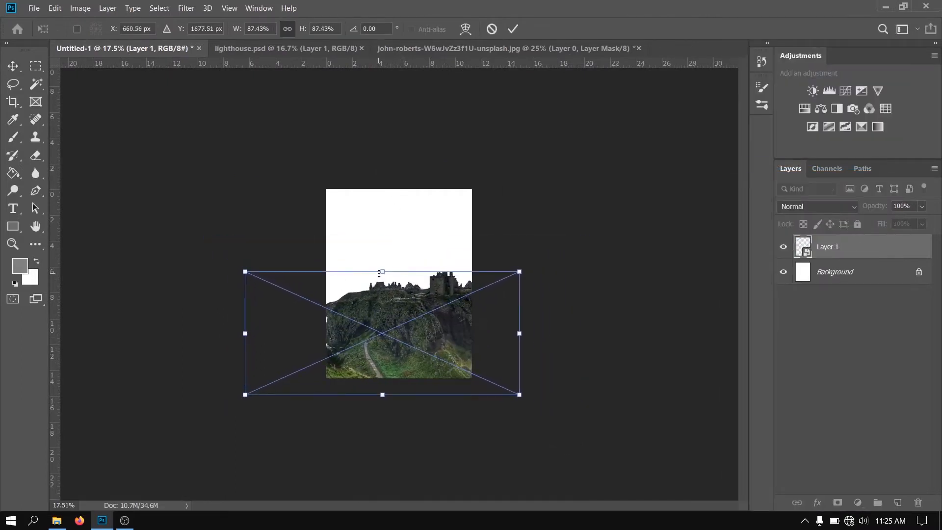
pyautogui.moveTo(380, 269); pyautogui.dragTo(382, 305)
pyautogui.scroll(3, 430, 420)
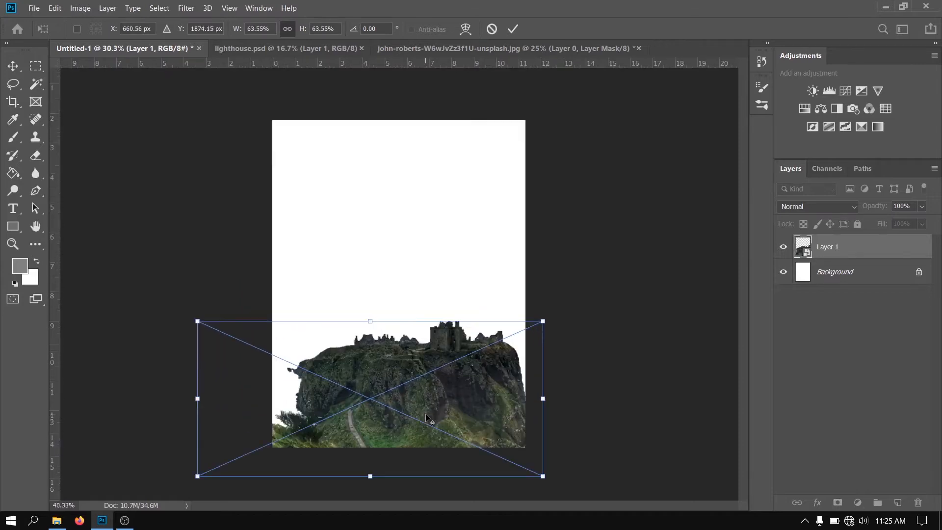
pyautogui.moveTo(434, 388); pyautogui.dragTo(461, 364)
pyautogui.press('Return')
# Bring the lighthouse cutout from lighthouse.psd into the Untitled-1 document and convert it to a smart object
pyautogui.click(285, 48)
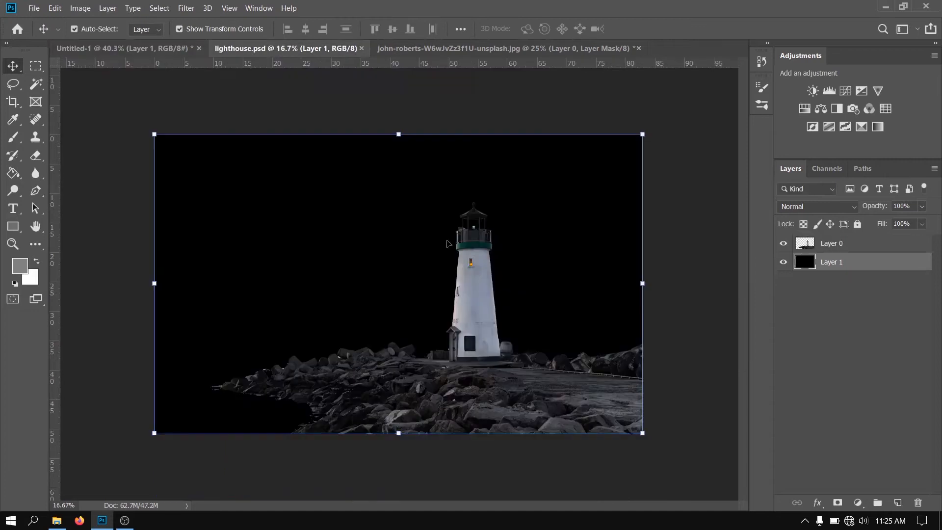
pyautogui.moveTo(158, 71); pyautogui.dragTo(387, 314)
pyautogui.scroll(-2, 388, 315)
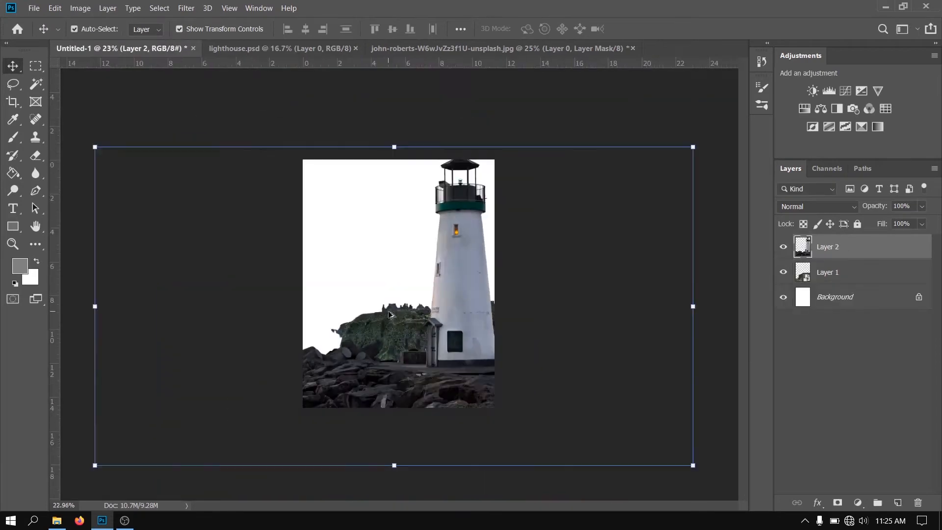
pyautogui.rightClick(868, 245)
pyautogui.click(785, 165)
# Close lighthouse.psd and the cliff photo without saving
pyautogui.click(355, 48)
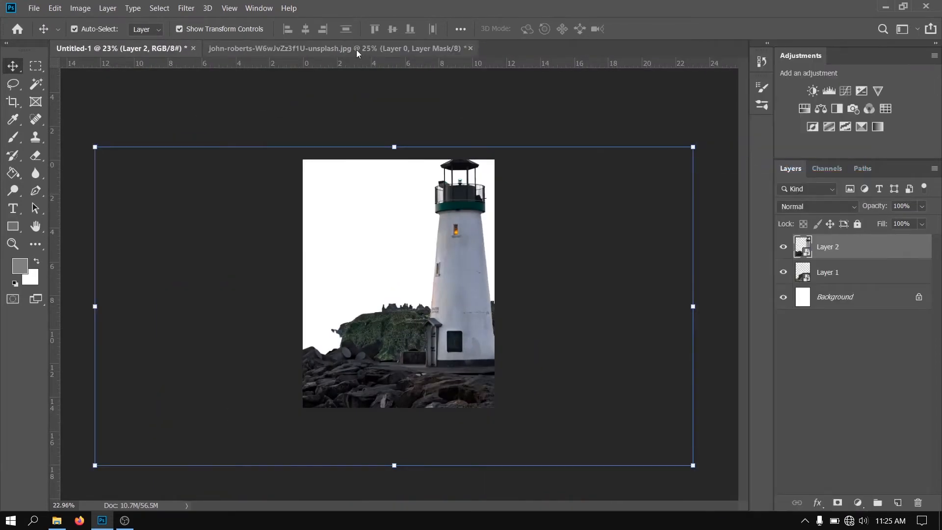
pyautogui.click(470, 48)
pyautogui.click(491, 205)
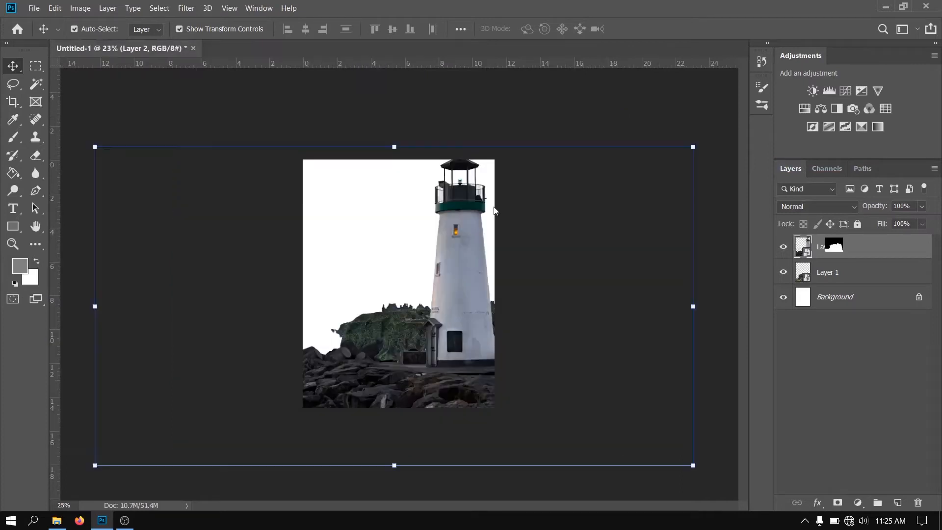
# Scale the lighthouse layer down to 51.59%, move it up over the cliff and lower its opacity to 23%
pyautogui.moveTo(395, 147); pyautogui.dragTo(420, 300)
pyautogui.moveTo(440, 406); pyautogui.dragTo(443, 335)
pyautogui.scroll(5, 424, 314)
pyautogui.moveTo(880, 209); pyautogui.dragTo(849, 208)
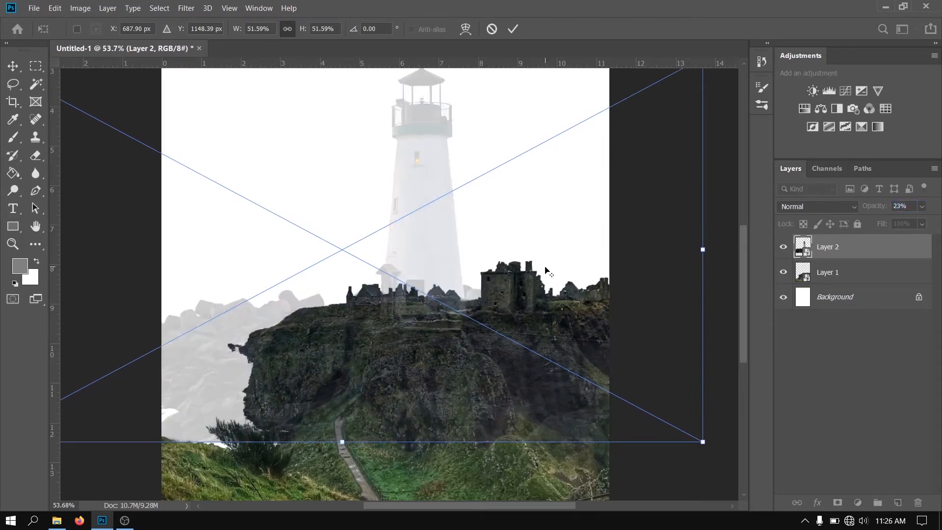
# Scale the lighthouse layer to 32.99%, place it on top of the cliff and restore its opacity to 100%
pyautogui.scroll(-2, 544, 271)
pyautogui.moveTo(392, 109); pyautogui.dragTo(391, 212)
pyautogui.moveTo(432, 309); pyautogui.dragTo(458, 274)
pyautogui.moveTo(876, 208); pyautogui.dragTo(937, 203)
pyautogui.press('Return')
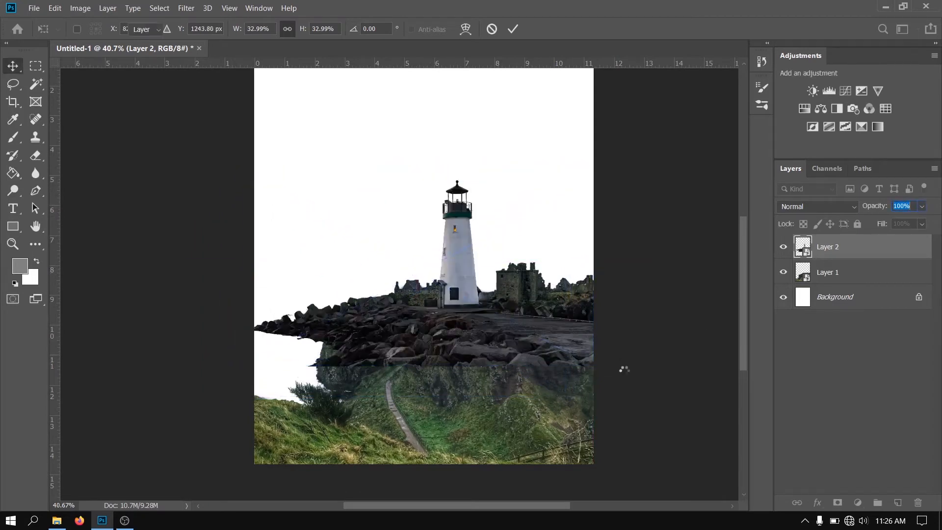
# Fine-tune the placement of the lighthouse against the cliff and select both the lighthouse and cliff layers together
pyautogui.scroll(1, 623, 369)
pyautogui.moveTo(420, 322)
pyautogui.mouseDown()
pyautogui.moveTo(422, 344)
pyautogui.moveTo(424, 316)
pyautogui.mouseUp()
pyautogui.click(665, 443)
pyautogui.moveTo(653, 177); pyautogui.dragTo(276, 392)
pyautogui.scroll(-4, 314, 375)
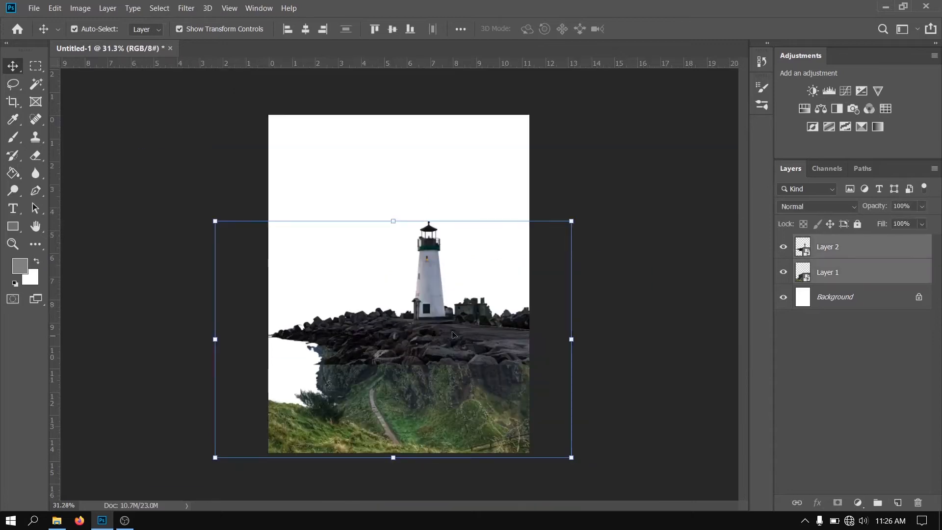
pyautogui.moveTo(429, 334); pyautogui.dragTo(397, 306)
pyautogui.hotkey('ctrl', 'z')
pyautogui.click(625, 365)
pyautogui.click(443, 380)
pyautogui.click(643, 212)
pyautogui.moveTo(635, 220); pyautogui.dragTo(395, 266)
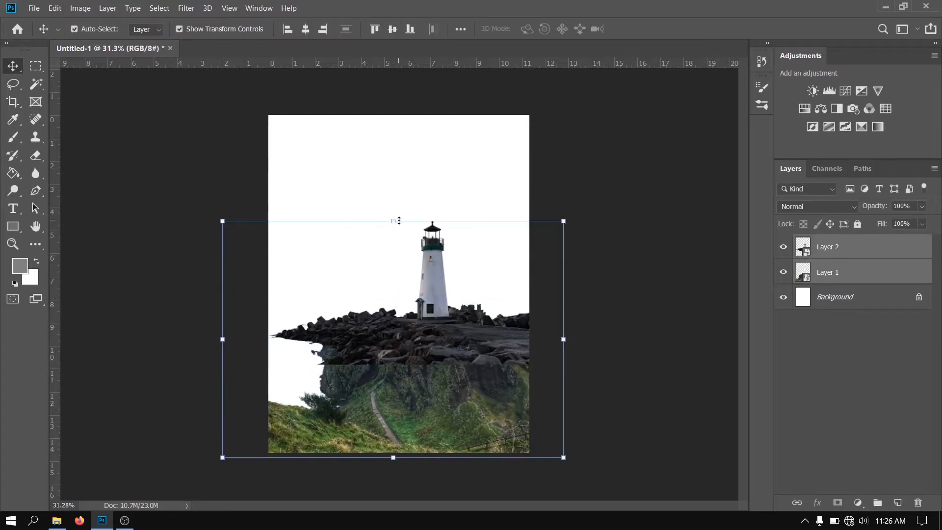
# Scale the lighthouse and cliff layers down together and position them across the lower part of the page
pyautogui.moveTo(399, 221); pyautogui.dragTo(400, 263)
pyautogui.moveTo(413, 374); pyautogui.dragTo(431, 369)
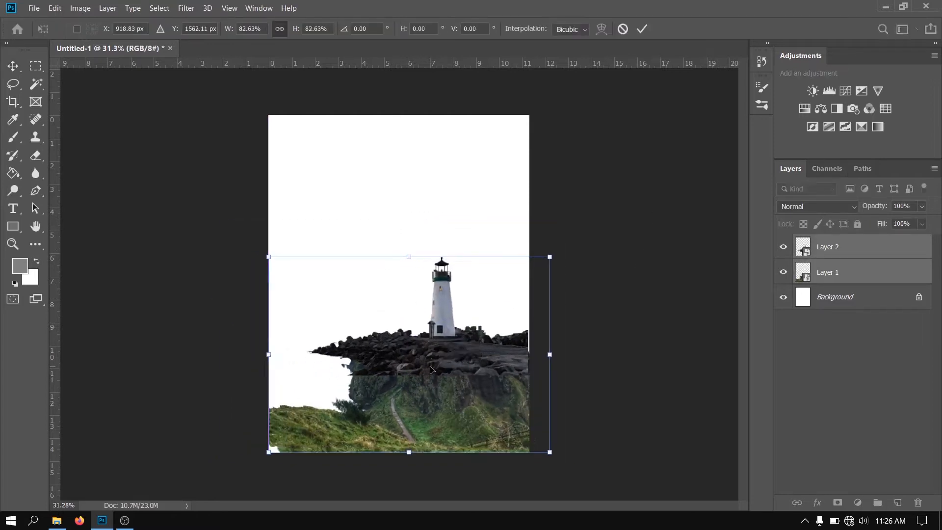
pyautogui.moveTo(409, 257); pyautogui.dragTo(408, 231)
pyautogui.moveTo(401, 350); pyautogui.dragTo(429, 370)
pyautogui.click(612, 360)
pyautogui.click(681, 303)
pyautogui.click(783, 247)
pyautogui.click(783, 247)
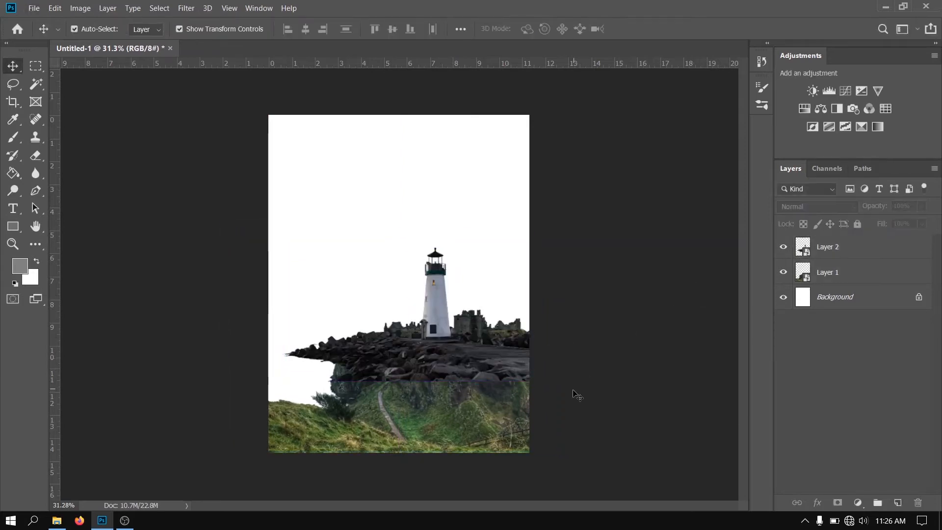
pyautogui.scroll(2, 576, 395)
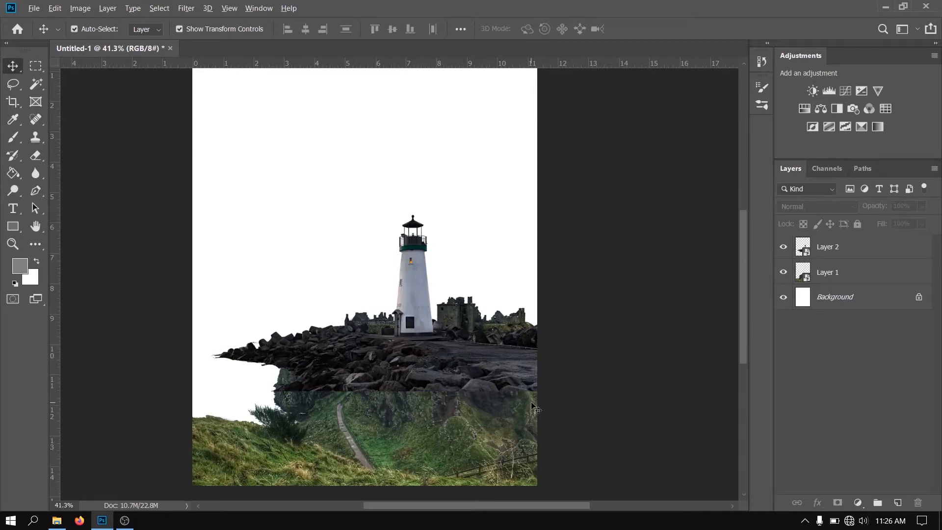
# Open the misty castle photo from the lighthouse folder in its own document and activate the Polygonal Lasso tool
pyautogui.hotkey('alt', 'Tab')
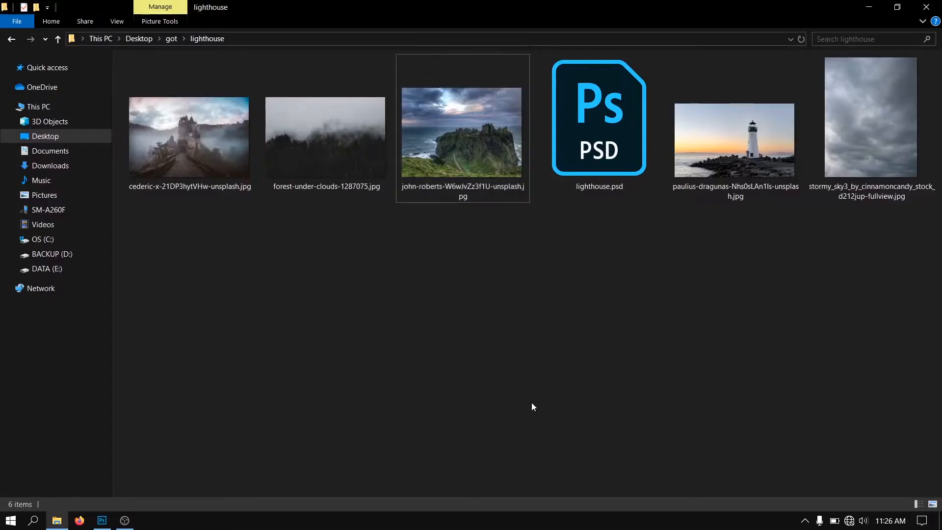
pyautogui.moveTo(230, 147); pyautogui.dragTo(393, 43)
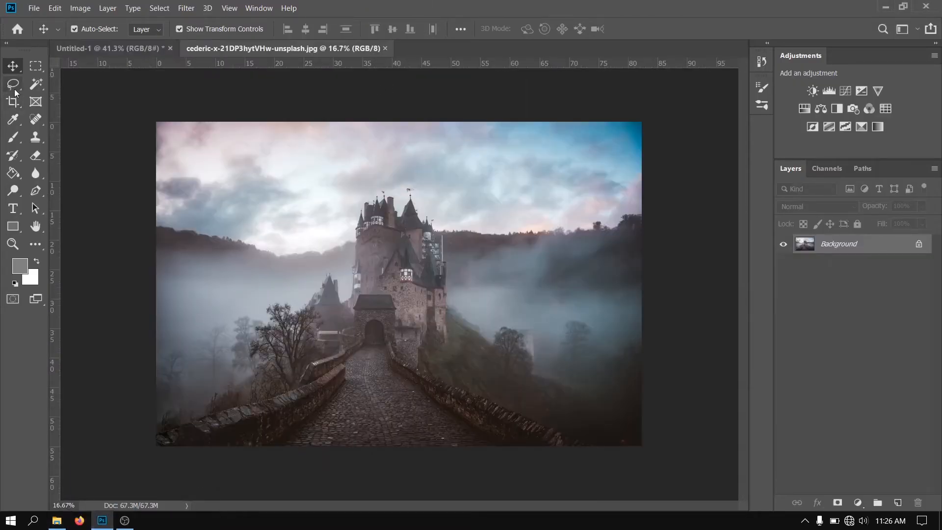
pyautogui.rightClick(15, 91)
pyautogui.click(59, 97)
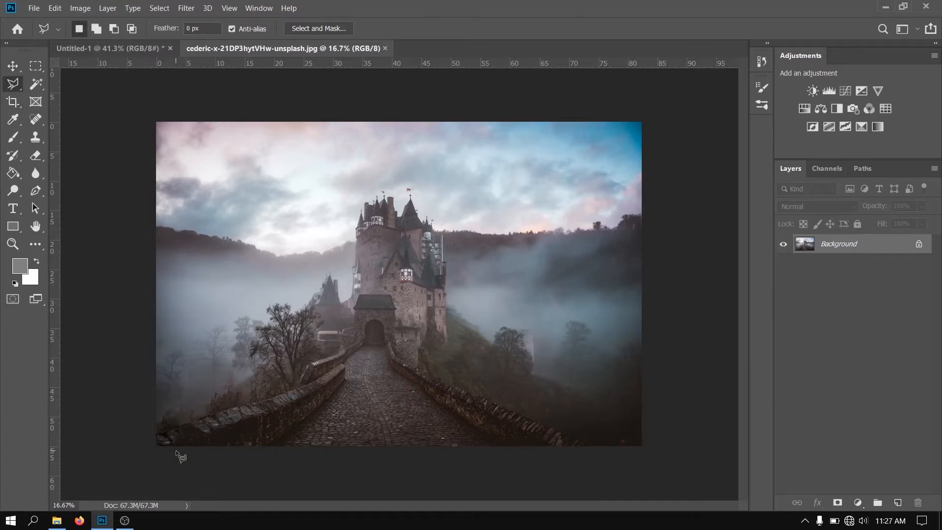
pyautogui.hotkey('ctrl', '0')
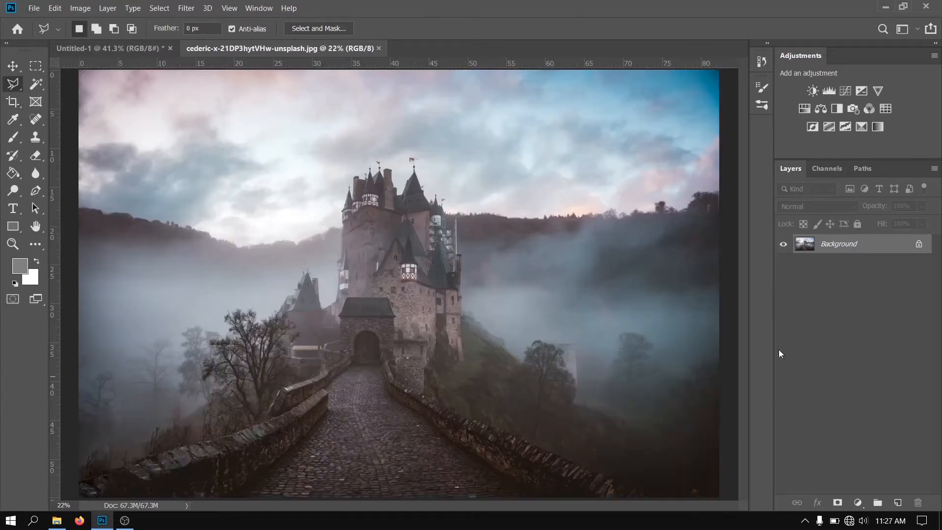
# Trace the top edge of the bridge's left stone wall from the photo's left border up to the castle gate
pyautogui.scroll(-2, 303, 493)
pyautogui.scroll(4, 303, 492)
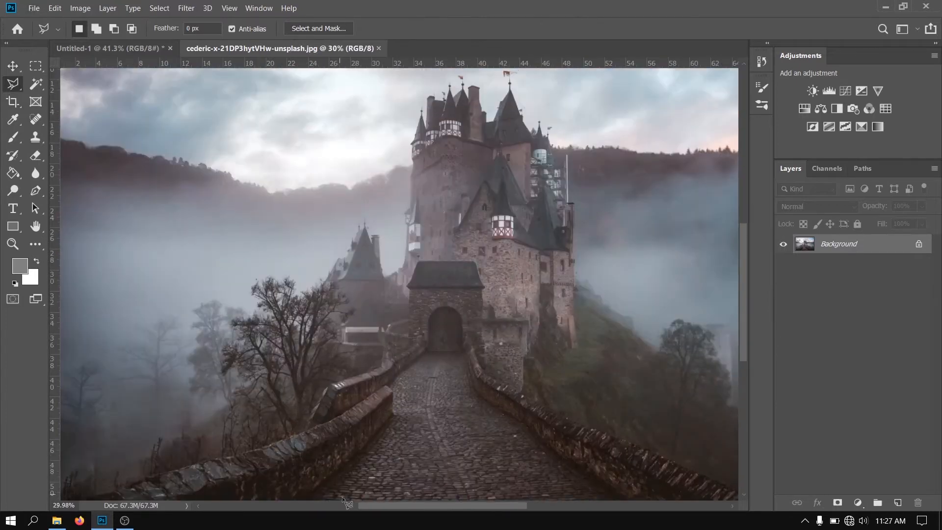
pyautogui.moveTo(375, 505); pyautogui.dragTo(303, 508)
pyautogui.scroll(-2, 431, 433)
pyautogui.scroll(-2, 430, 434)
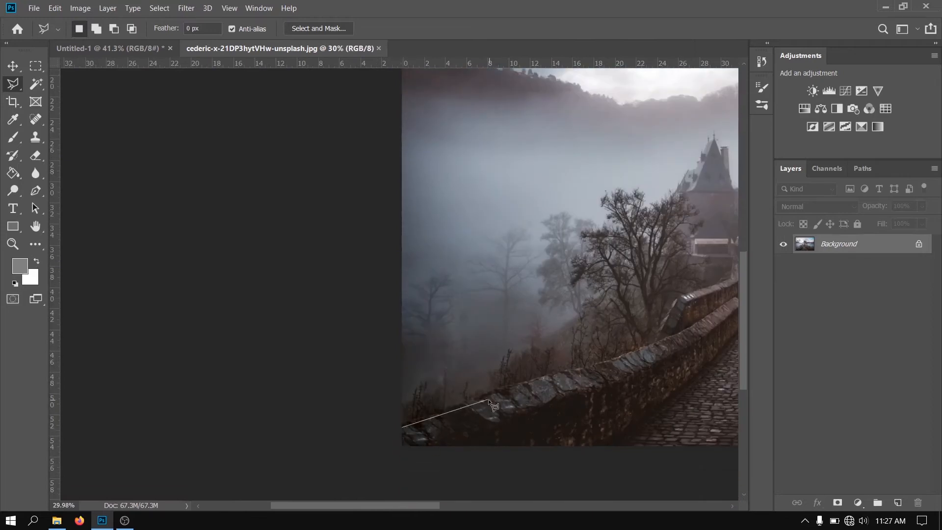
pyautogui.click(653, 344)
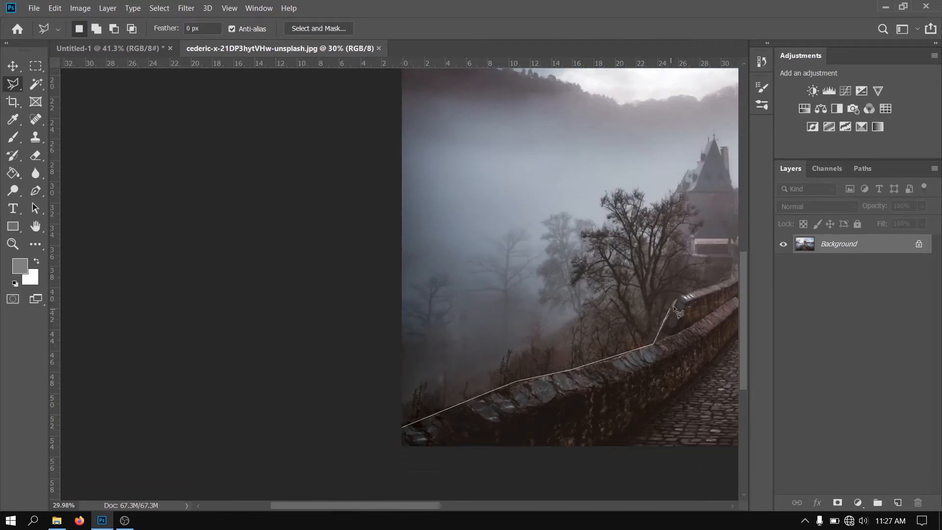
pyautogui.click(676, 300)
pyautogui.hscroll(3, 643, 282)
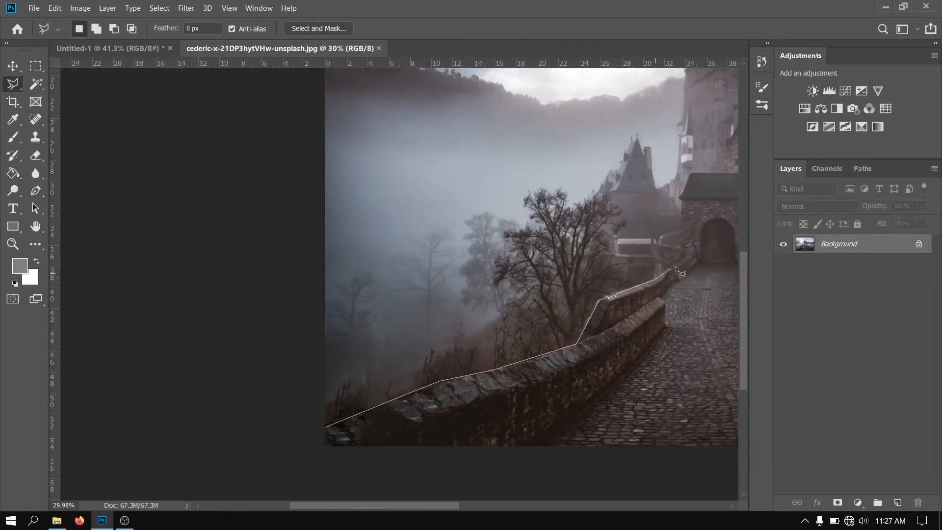
pyautogui.click(693, 250)
pyautogui.hscroll(3, 620, 240)
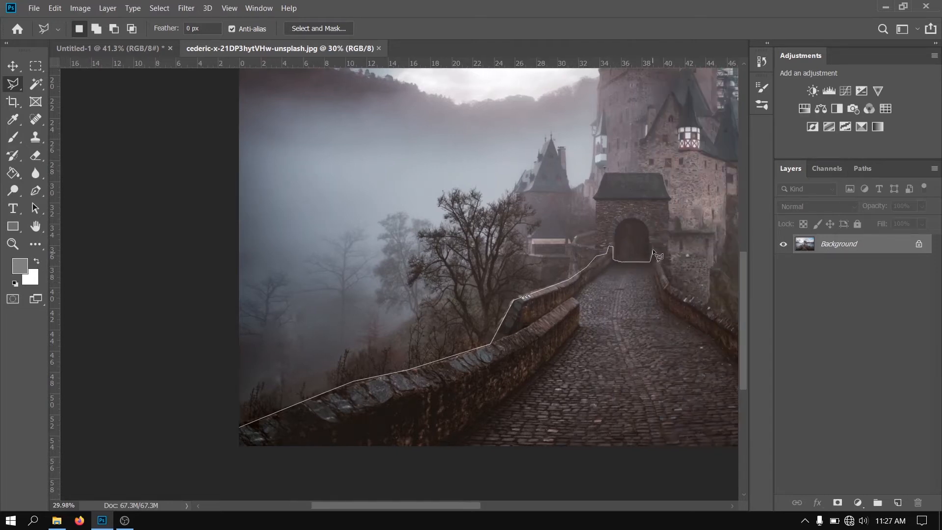
# Continue the outline down the right stone wall and close it below the photo, selecting the whole cobblestone bridge
pyautogui.click(673, 287)
pyautogui.hscroll(3, 672, 286)
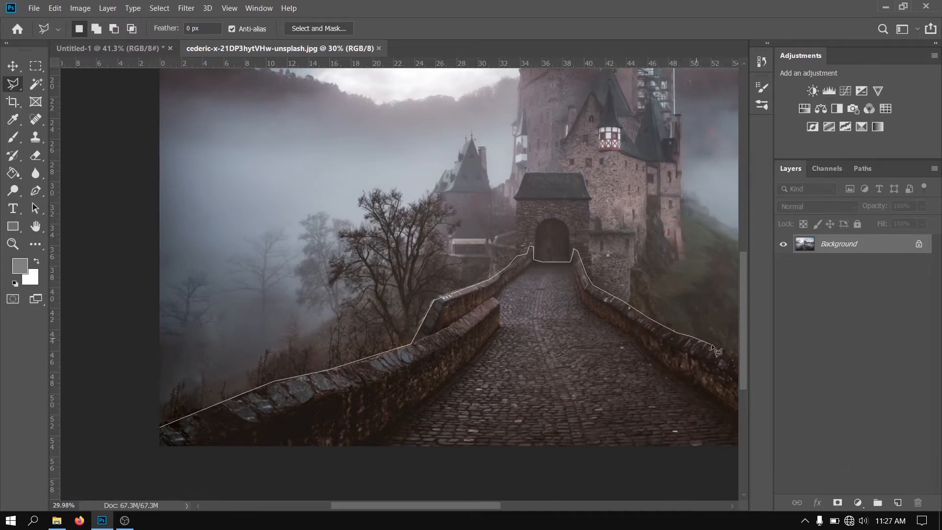
pyautogui.click(712, 346)
pyautogui.click(739, 365)
pyautogui.click(728, 354)
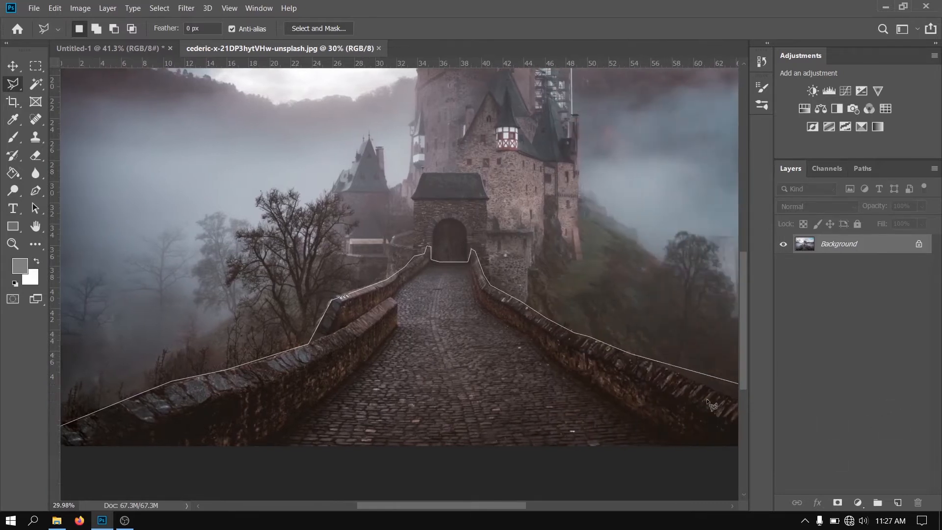
pyautogui.click(724, 392)
pyautogui.click(694, 413)
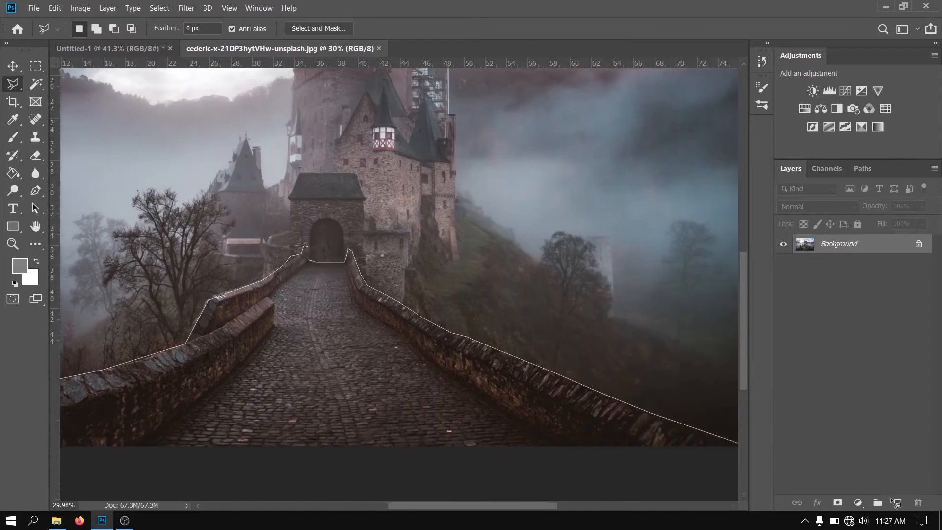
pyautogui.click(714, 451)
pyautogui.click(542, 483)
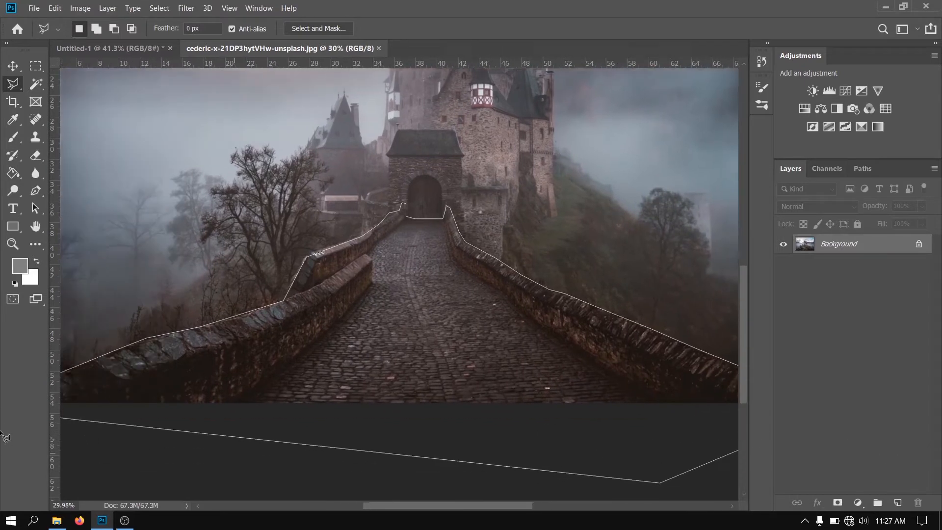
pyautogui.click(63, 430)
pyautogui.click(96, 386)
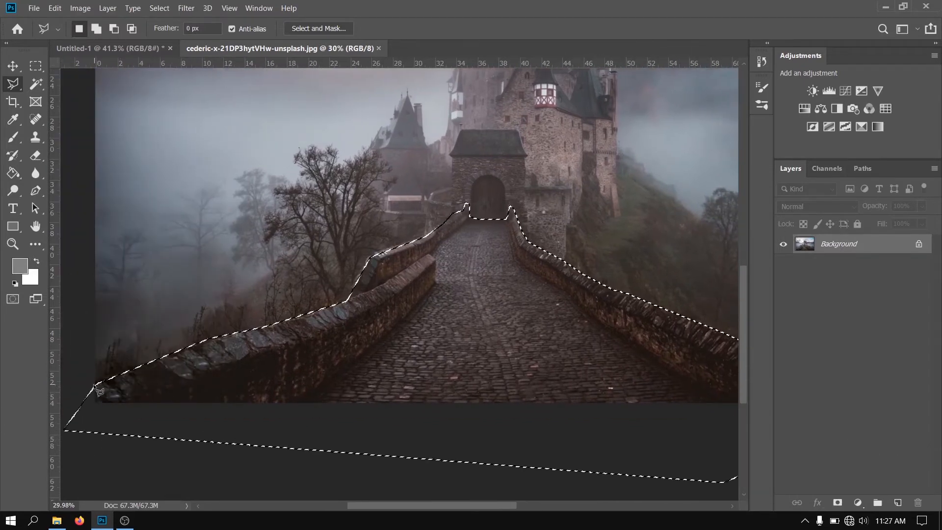
# Cut the selected bridge onto its own layer and move it into the Untitled-1 composite
pyautogui.hotkey('ctrl', 'x')
pyautogui.hotkey('ctrl', 'v')
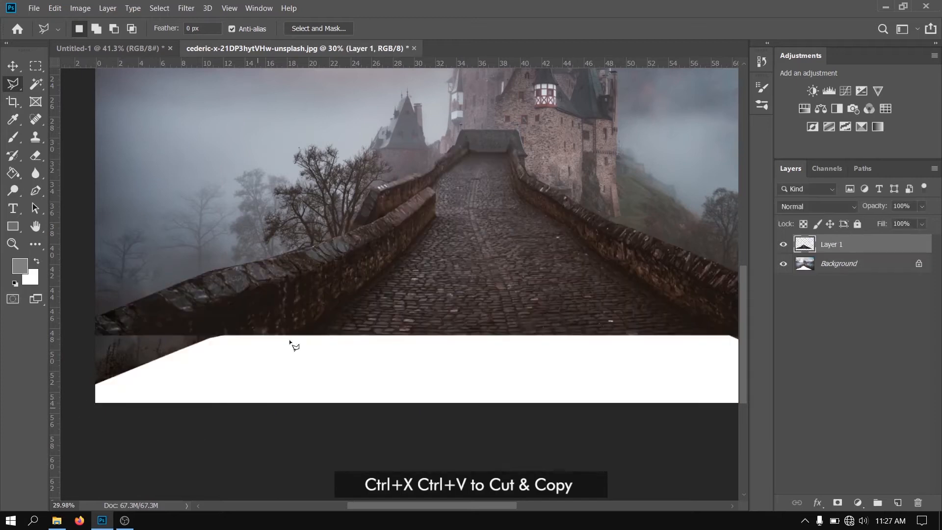
pyautogui.click(12, 68)
pyautogui.moveTo(106, 252); pyautogui.dragTo(400, 367)
# Scale the bridge layer to 78.13% and place it in front of the lighthouse, along the bottom of the page
pyautogui.moveTo(429, 284); pyautogui.dragTo(430, 332)
pyautogui.moveTo(419, 392); pyautogui.dragTo(425, 348)
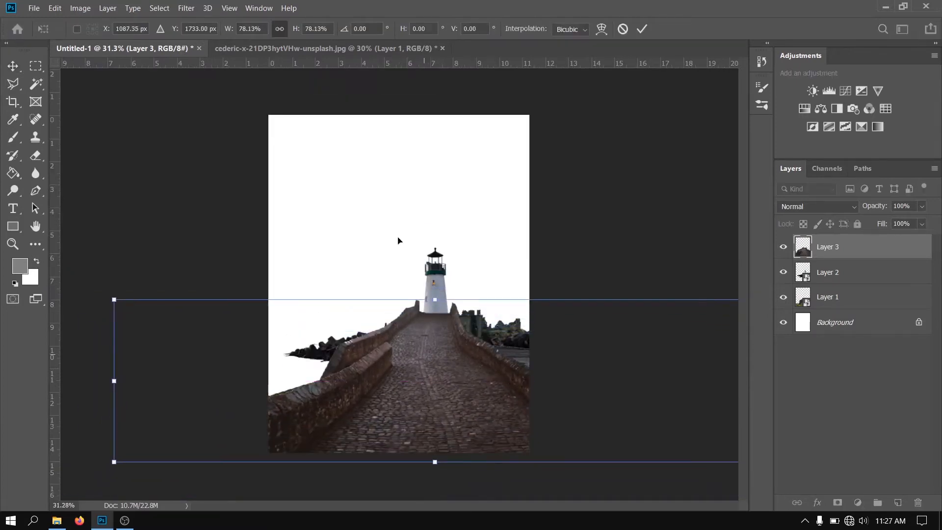
pyautogui.click(641, 29)
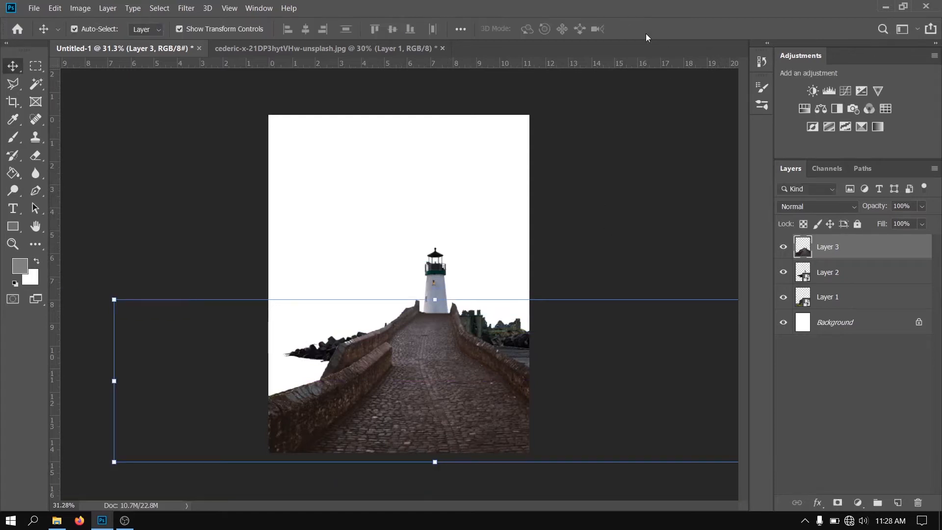
# Convert the bridge layer to a smart object and close the castle photo without saving its changes
pyautogui.rightClick(868, 237)
pyautogui.click(740, 162)
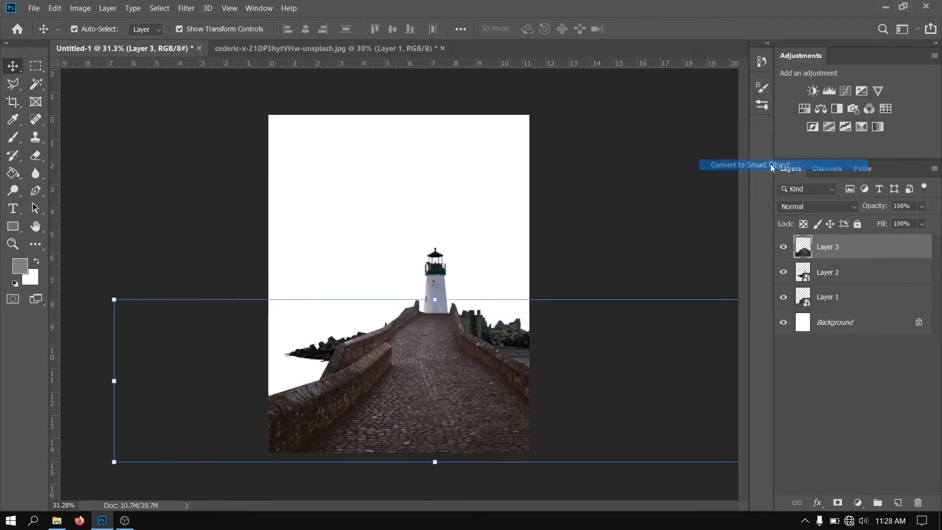
pyautogui.click(442, 49)
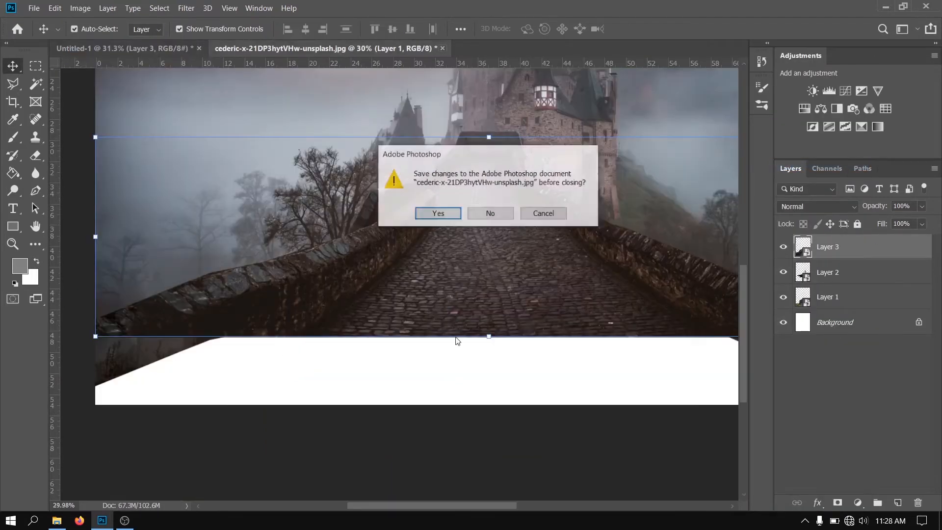
pyautogui.click(485, 219)
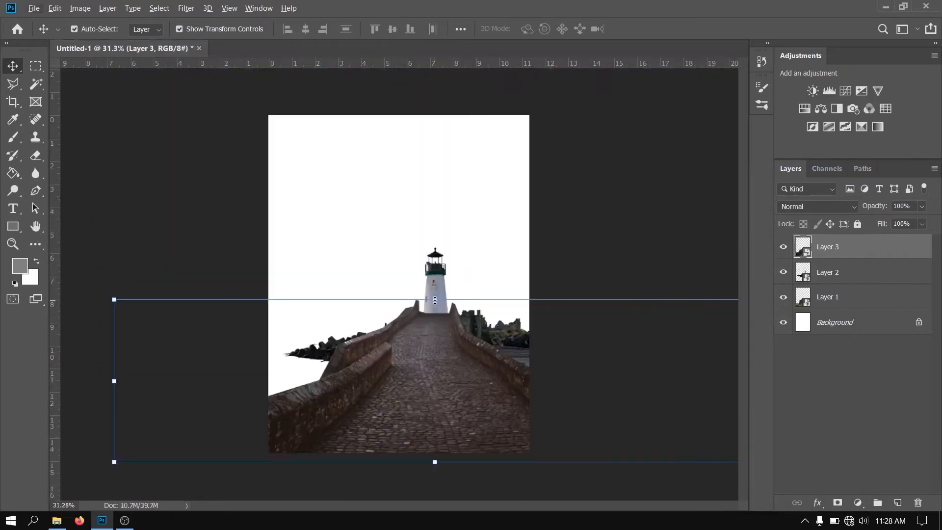
# Scale the bridge layer down proportionally to 68.90% so that its far end meets the base of the lighthouse
pyautogui.moveTo(437, 317); pyautogui.dragTo(437, 341)
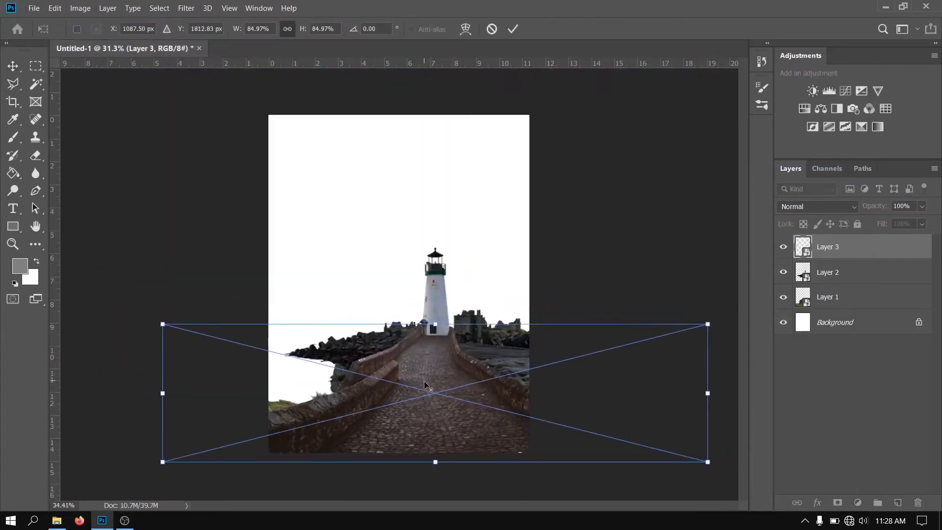
pyautogui.hotkey('ctrl', '+')
pyautogui.scroll(1, 423, 395)
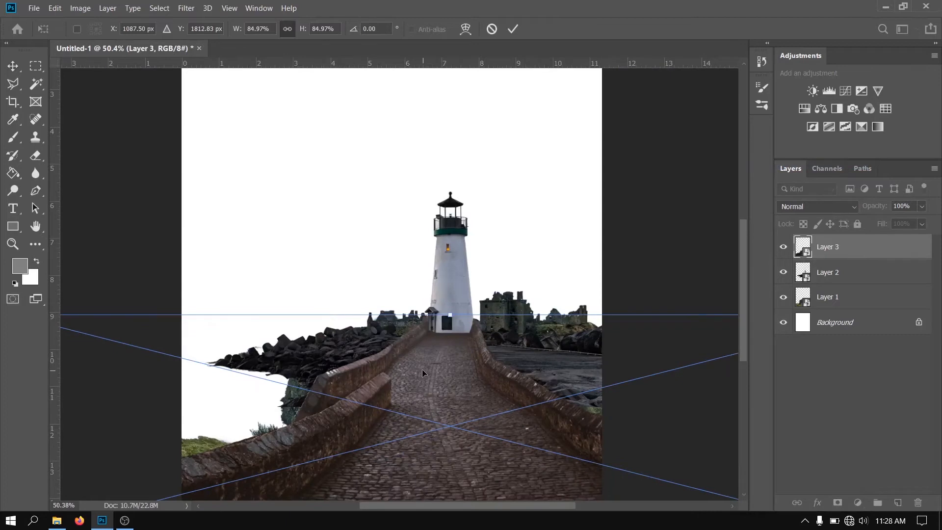
pyautogui.moveTo(420, 416); pyautogui.dragTo(428, 352)
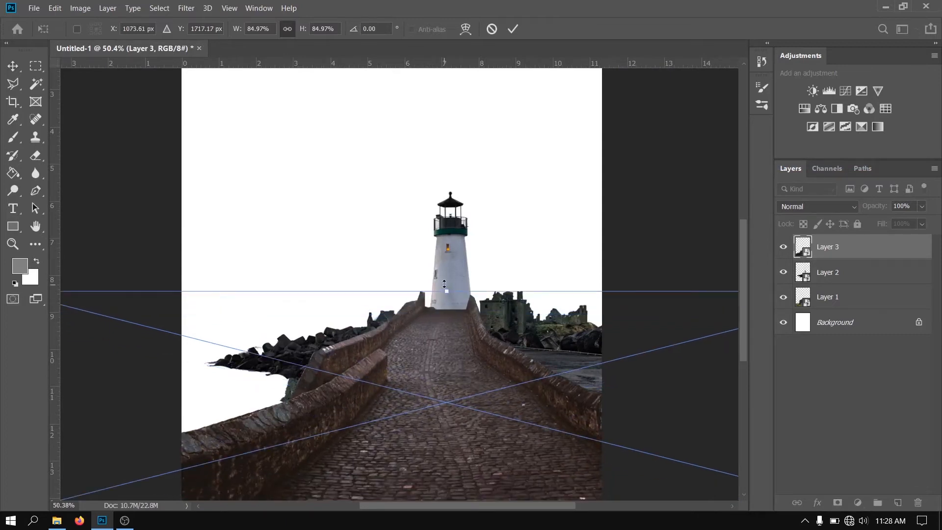
pyautogui.moveTo(451, 292); pyautogui.dragTo(462, 329)
pyautogui.scroll(4, 461, 352)
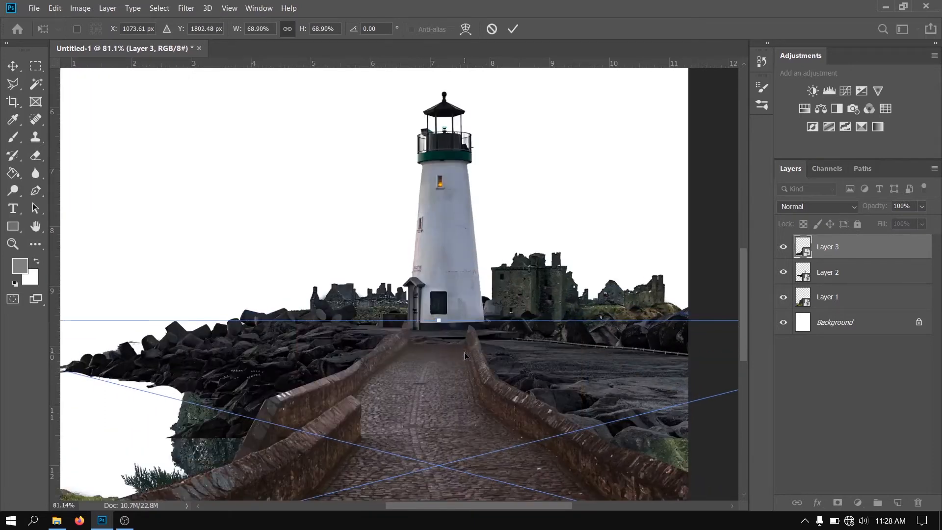
# Align the bridge walls with both sides of the lighthouse base, scaling the layer to 70.76% wide and 79.76% high
pyautogui.moveTo(466, 376); pyautogui.dragTo(439, 331)
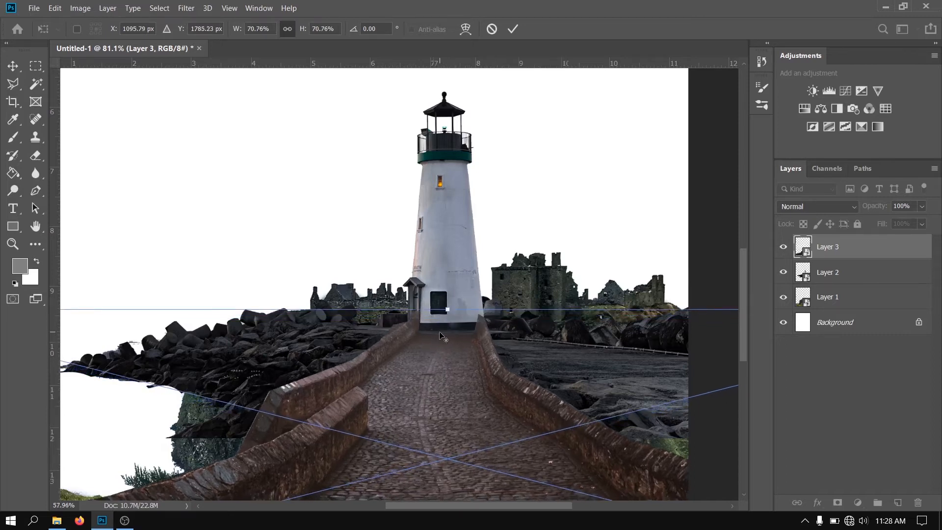
pyautogui.scroll(-4, 439, 331)
pyautogui.moveTo(443, 485); pyautogui.dragTo(443, 487)
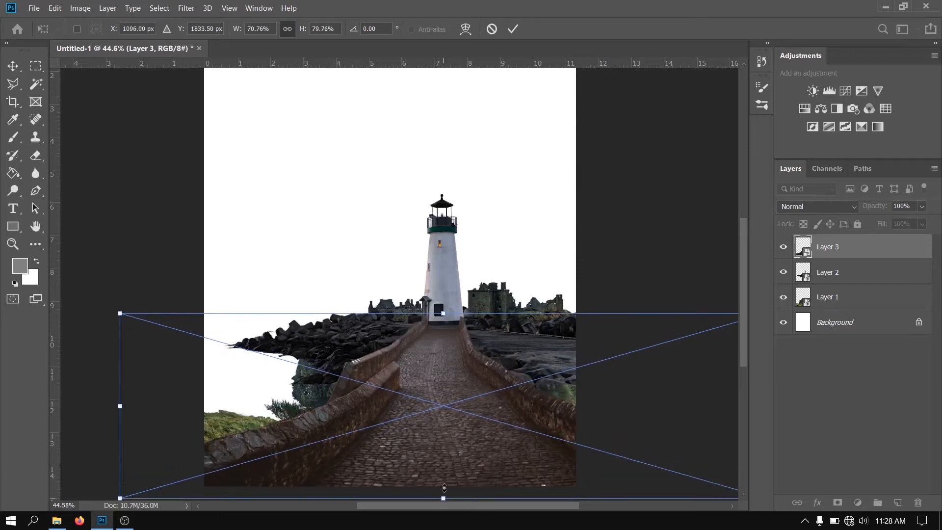
pyautogui.click(651, 239)
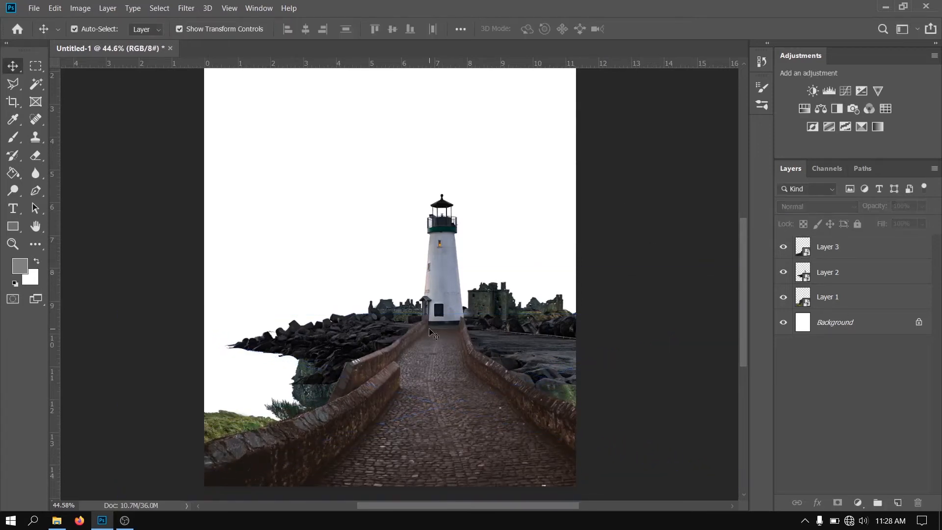
# Identify the lighthouse layer by toggling its visibility and add a layer mask to it
pyautogui.click(786, 274)
pyautogui.click(785, 273)
pyautogui.click(863, 276)
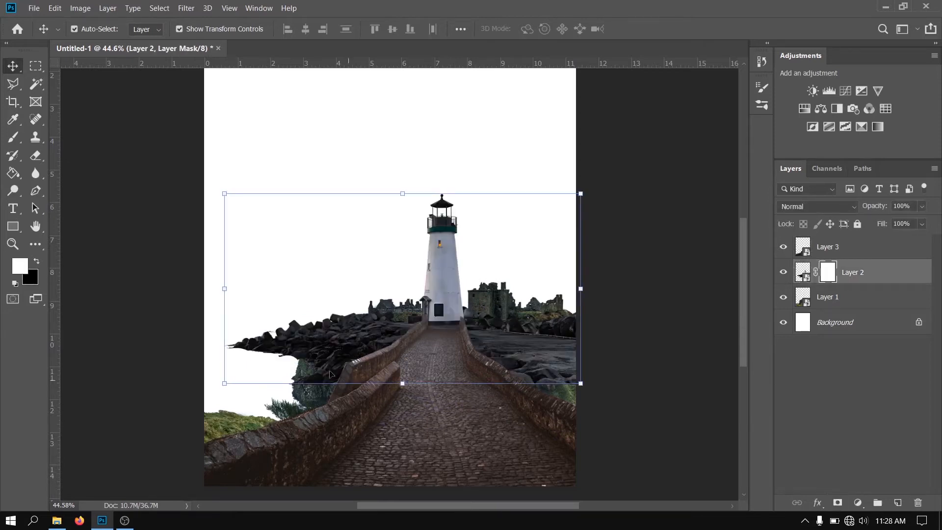
# Mask out the rocks jutting past the cliff's left side and along its lower edge with a 300 px black brush
pyautogui.click(13, 141)
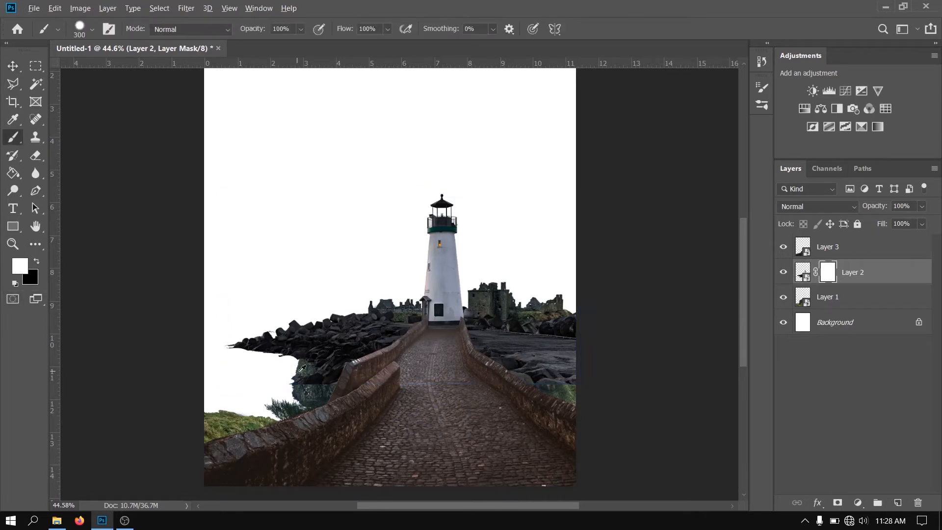
pyautogui.scroll(2, 302, 367)
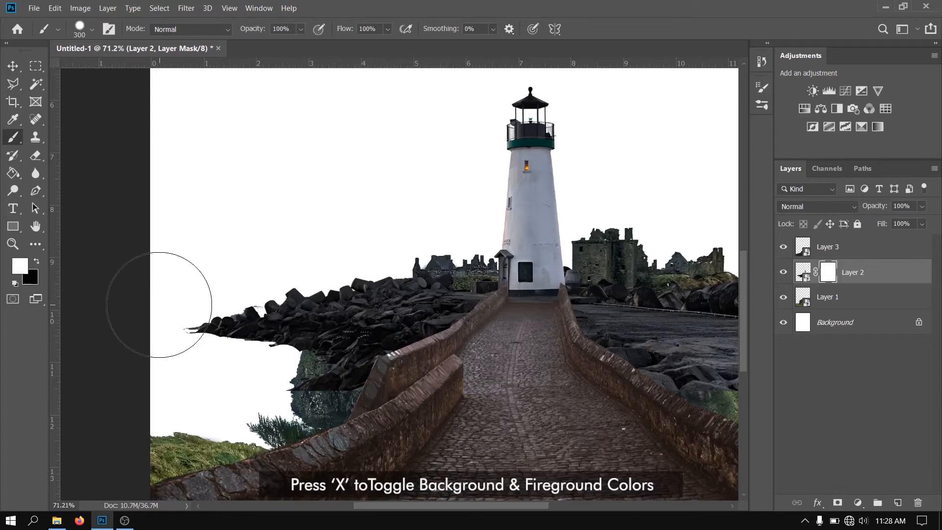
pyautogui.press('x')
pyautogui.moveTo(193, 294)
pyautogui.mouseDown()
pyautogui.moveTo(206, 335)
pyautogui.moveTo(281, 303)
pyautogui.mouseUp()
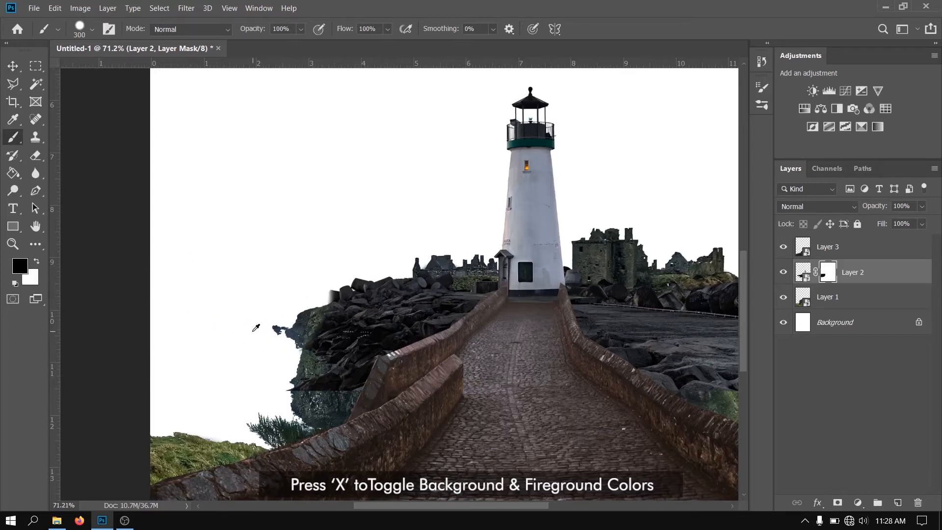
pyautogui.scroll(2, 260, 328)
pyautogui.moveTo(323, 449)
pyautogui.mouseDown()
pyautogui.moveTo(325, 461)
pyautogui.moveTo(341, 457)
pyautogui.mouseUp()
pyautogui.moveTo(426, 436); pyautogui.dragTo(494, 410)
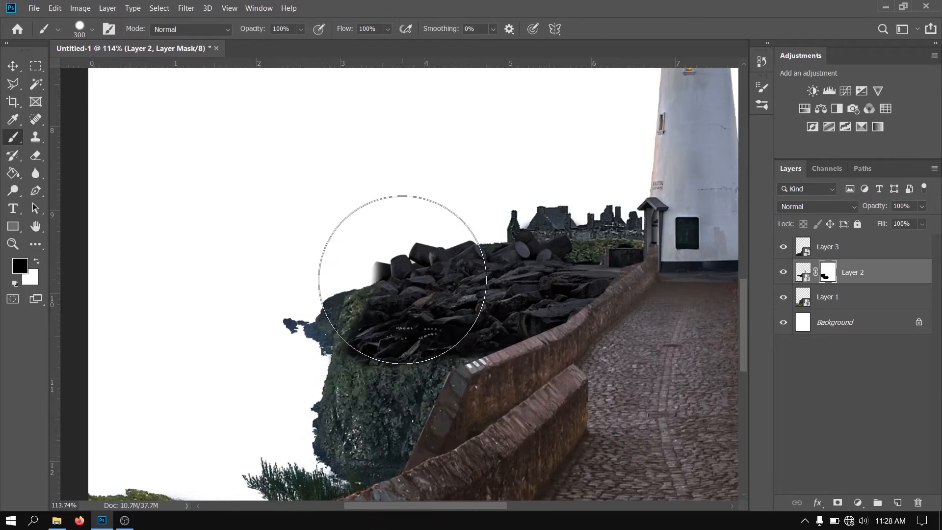
# Reduce the brush to 50 px and mask out the blurred leftover rock at the upper left end of the pile
pyautogui.press('[')
pyautogui.press('[')
pyautogui.press('[')
pyautogui.press('[')
pyautogui.press('[')
pyautogui.press('[')
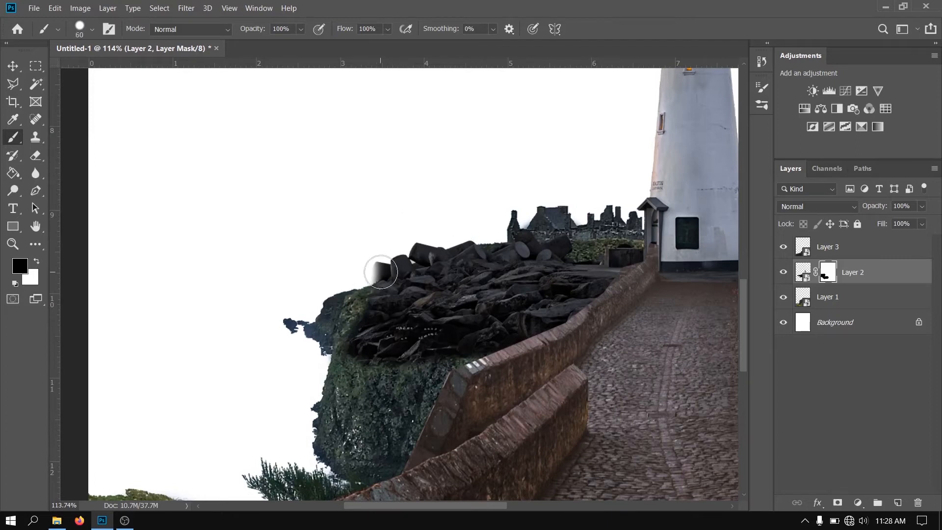
pyautogui.scroll(4, 381, 272)
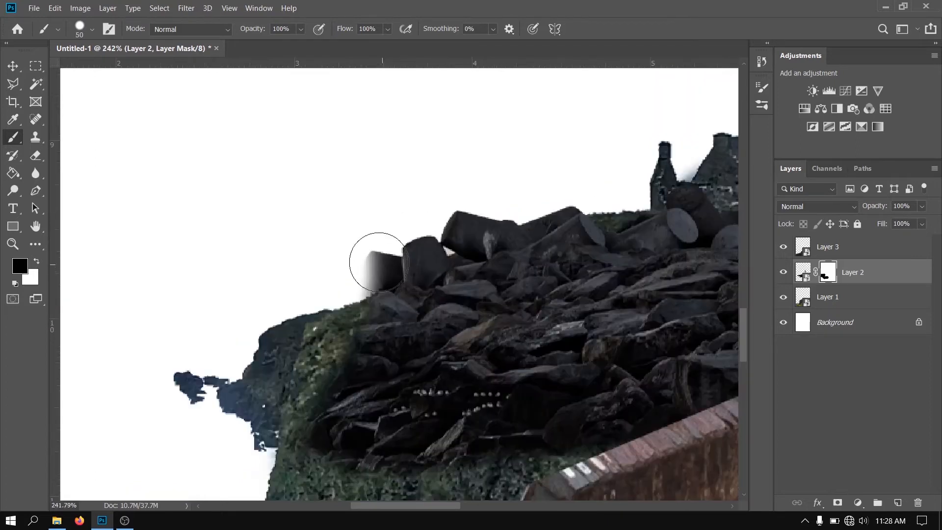
pyautogui.moveTo(370, 269); pyautogui.dragTo(377, 266)
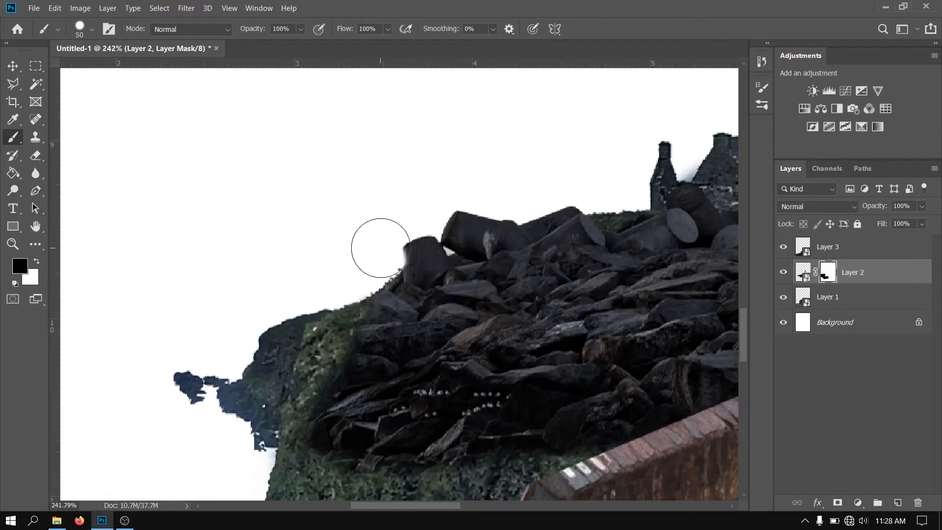
# Restore the masked left edge of the round rock at the pile's upper left end with a 20 px white brush
pyautogui.press('x')
pyautogui.press('[')
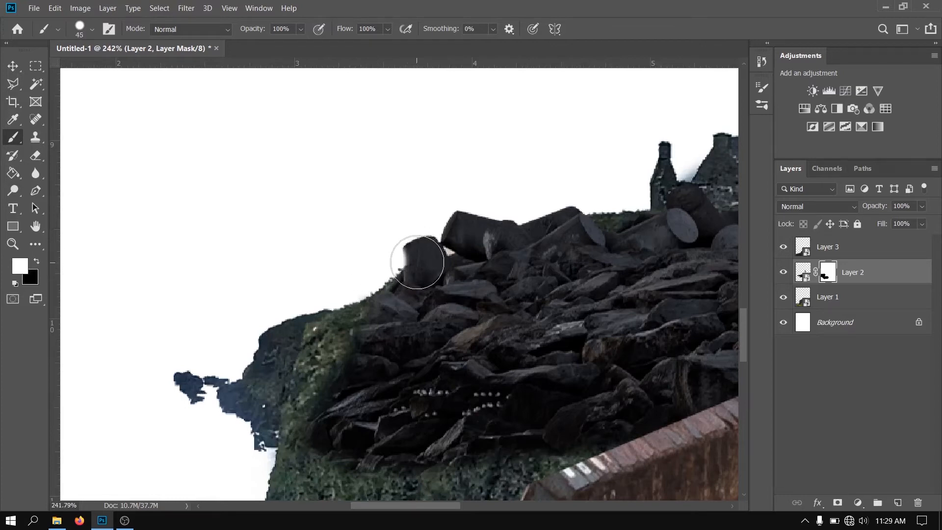
pyautogui.press('[')
pyautogui.press('[')
pyautogui.press('[')
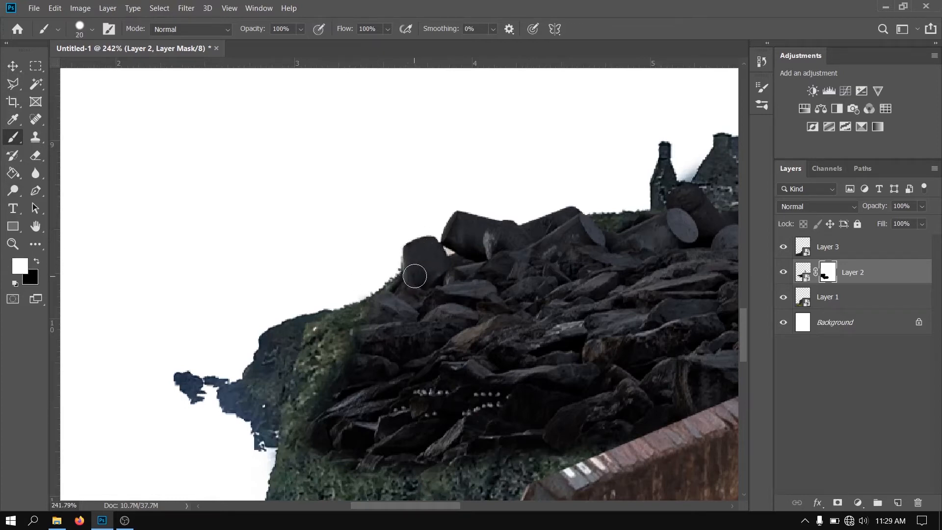
# Mask out the blurred rock edge along the pile's lower left end with a 20 px black brush
pyautogui.scroll(-3, 401, 357)
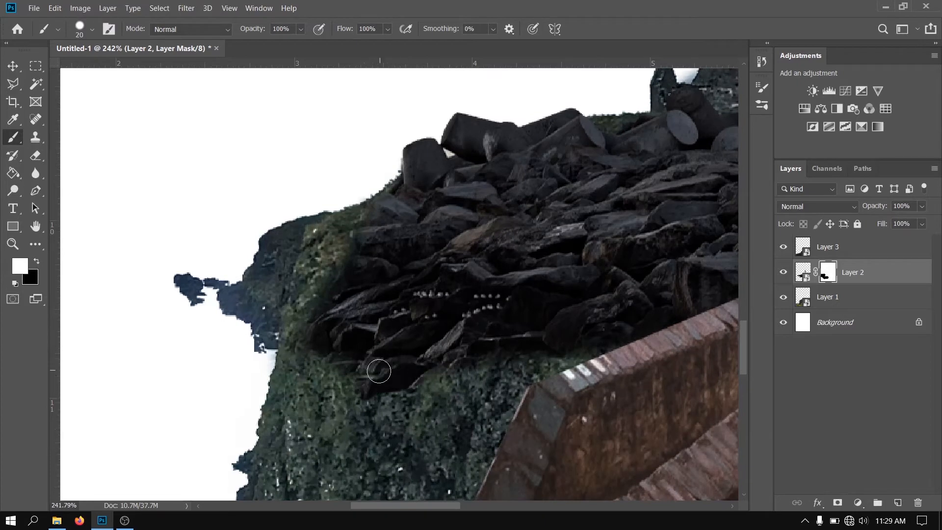
pyautogui.press('x')
pyautogui.moveTo(390, 371)
pyautogui.mouseDown()
pyautogui.moveTo(335, 387)
pyautogui.moveTo(299, 354)
pyautogui.moveTo(311, 324)
pyautogui.mouseUp()
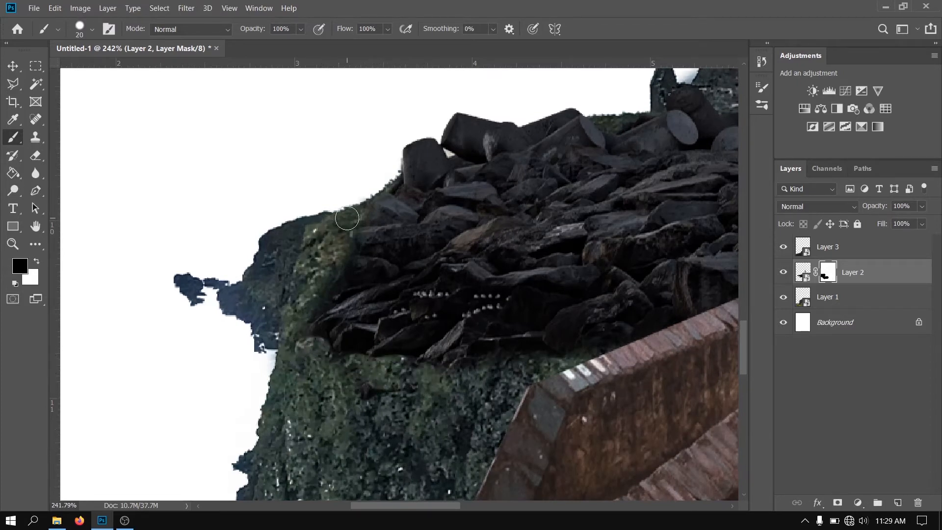
# Mask out the dark boulders below the ruins on the right side, enlarging the brush to 77 px with 91% hardness
pyautogui.scroll(-6, 273, 271)
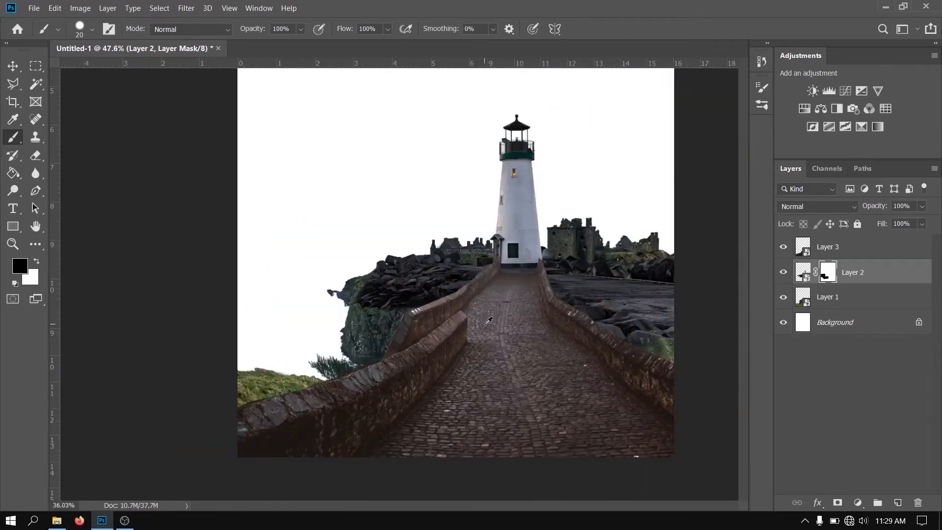
pyautogui.scroll(4, 503, 350)
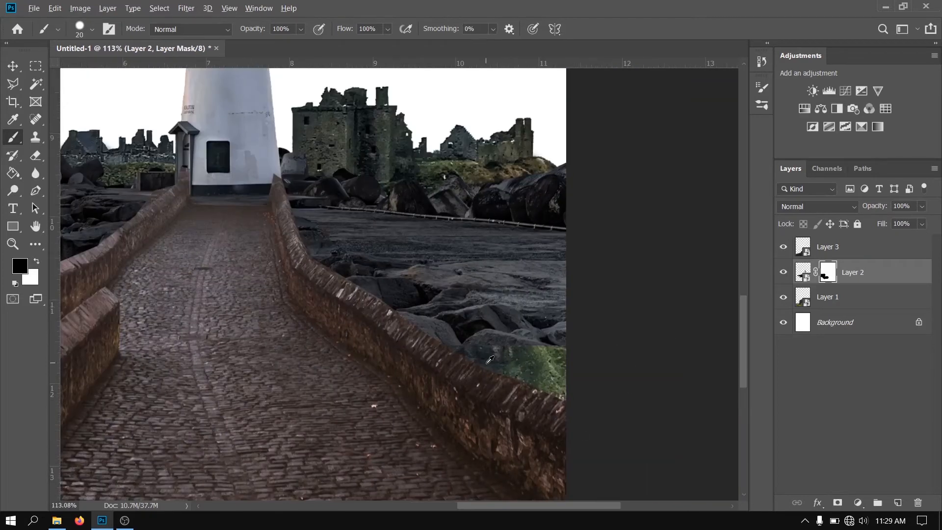
pyautogui.scroll(1, 489, 359)
pyautogui.moveTo(519, 166); pyautogui.dragTo(588, 157)
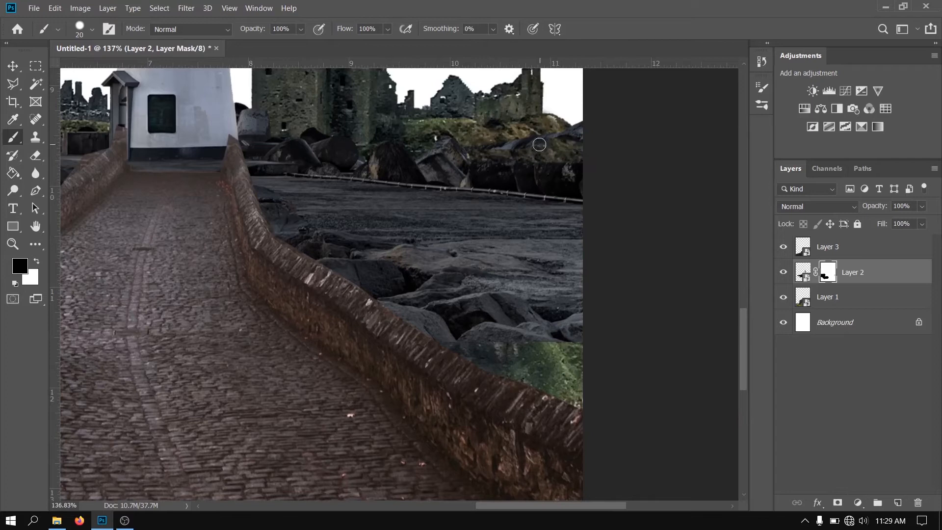
pyautogui.moveTo(427, 180); pyautogui.dragTo(465, 181)
pyautogui.moveTo(620, 149)
pyautogui.mouseDown()
pyautogui.moveTo(380, 135)
pyautogui.moveTo(381, 152)
pyautogui.mouseUp()
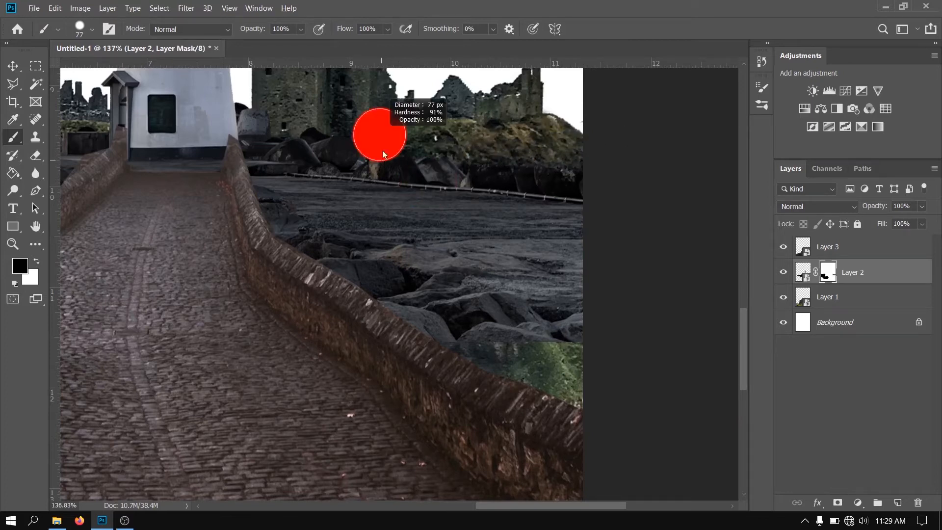
pyautogui.moveTo(384, 113)
pyautogui.mouseDown()
pyautogui.moveTo(385, 136)
pyautogui.moveTo(419, 144)
pyautogui.moveTo(616, 174)
pyautogui.mouseUp()
pyautogui.moveTo(400, 146)
pyautogui.mouseDown()
pyautogui.moveTo(475, 154)
pyautogui.moveTo(453, 136)
pyautogui.mouseUp()
pyautogui.moveTo(393, 152)
pyautogui.mouseDown()
pyautogui.moveTo(557, 160)
pyautogui.moveTo(411, 154)
pyautogui.mouseUp()
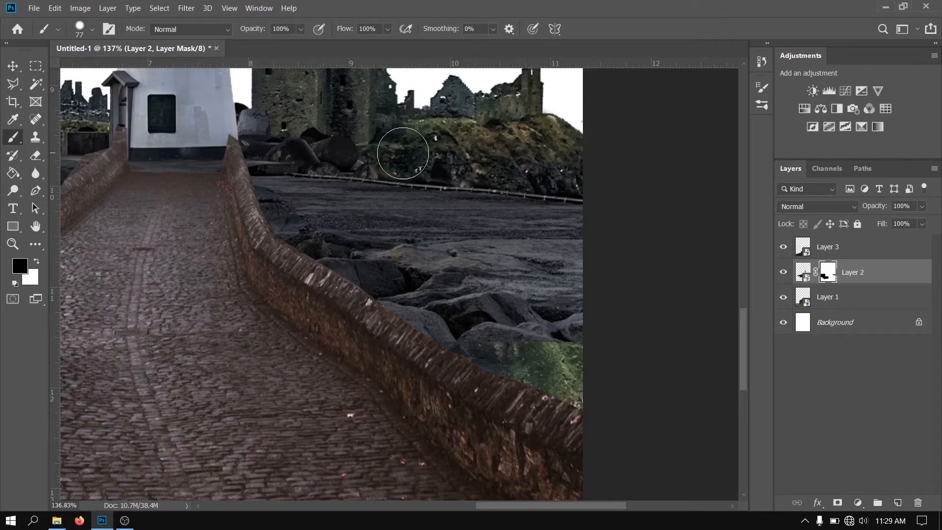
# Mask out the rocks above the right bridge wall and the lower part of the left rock pile to reveal the grassy cliff
pyautogui.scroll(2, 370, 190)
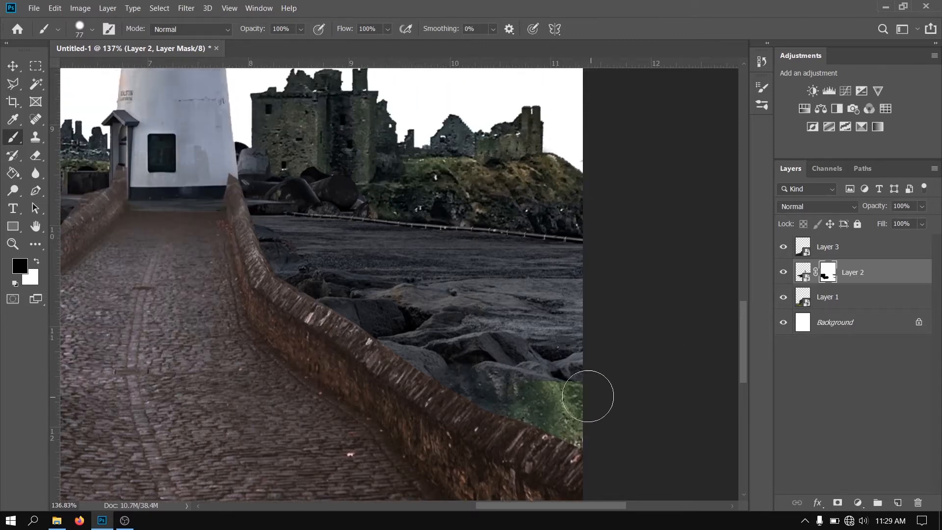
pyautogui.moveTo(486, 377)
pyautogui.mouseDown()
pyautogui.moveTo(387, 369)
pyautogui.moveTo(479, 377)
pyautogui.moveTo(461, 366)
pyautogui.moveTo(476, 372)
pyautogui.moveTo(511, 354)
pyautogui.moveTo(552, 376)
pyautogui.moveTo(590, 365)
pyautogui.moveTo(527, 365)
pyautogui.moveTo(610, 349)
pyautogui.moveTo(617, 326)
pyautogui.moveTo(562, 351)
pyautogui.moveTo(565, 389)
pyautogui.mouseUp()
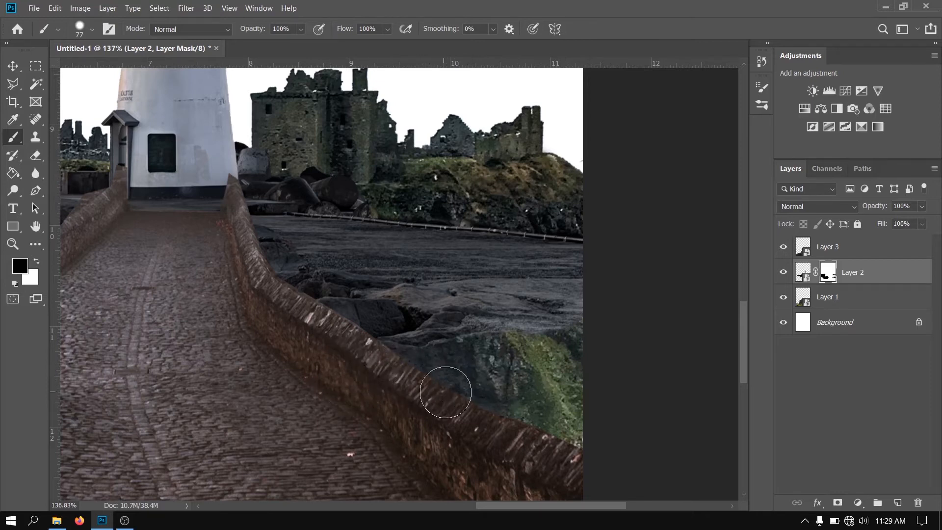
pyautogui.scroll(-8, 476, 400)
pyautogui.scroll(7, 131, 369)
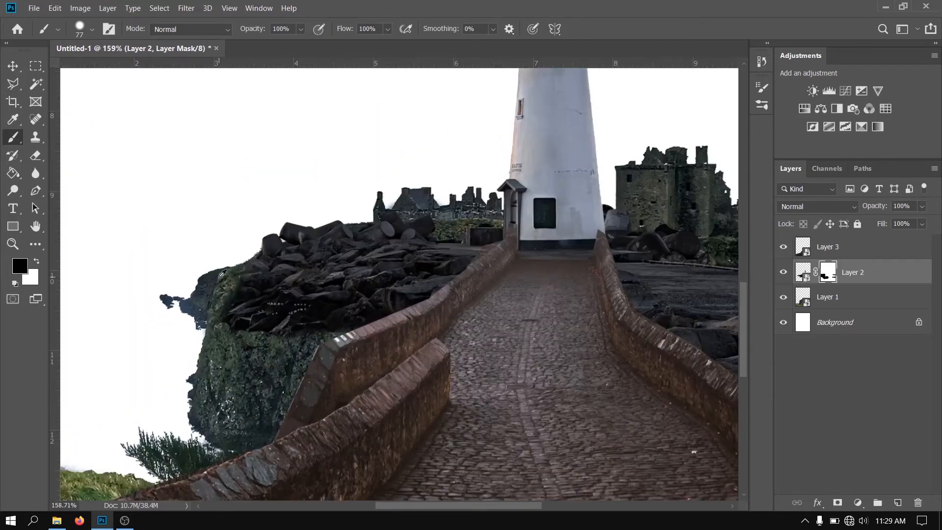
pyautogui.scroll(4, 219, 279)
pyautogui.moveTo(373, 362)
pyautogui.mouseDown()
pyautogui.moveTo(417, 336)
pyautogui.moveTo(405, 368)
pyautogui.moveTo(446, 345)
pyautogui.moveTo(380, 340)
pyautogui.moveTo(420, 314)
pyautogui.moveTo(462, 346)
pyautogui.moveTo(589, 301)
pyautogui.moveTo(538, 329)
pyautogui.moveTo(410, 361)
pyautogui.moveTo(433, 345)
pyautogui.moveTo(372, 335)
pyautogui.moveTo(409, 331)
pyautogui.moveTo(382, 350)
pyautogui.moveTo(425, 322)
pyautogui.moveTo(310, 341)
pyautogui.moveTo(219, 340)
pyautogui.moveTo(227, 319)
pyautogui.moveTo(214, 276)
pyautogui.moveTo(468, 321)
pyautogui.moveTo(559, 301)
pyautogui.moveTo(392, 335)
pyautogui.moveTo(358, 331)
pyautogui.moveTo(386, 316)
pyautogui.moveTo(265, 316)
pyautogui.moveTo(279, 290)
pyautogui.moveTo(266, 290)
pyautogui.moveTo(387, 322)
pyautogui.moveTo(512, 305)
pyautogui.moveTo(326, 307)
pyautogui.moveTo(229, 281)
pyautogui.moveTo(265, 248)
pyautogui.moveTo(260, 258)
pyautogui.moveTo(281, 260)
pyautogui.moveTo(235, 279)
pyautogui.mouseUp()
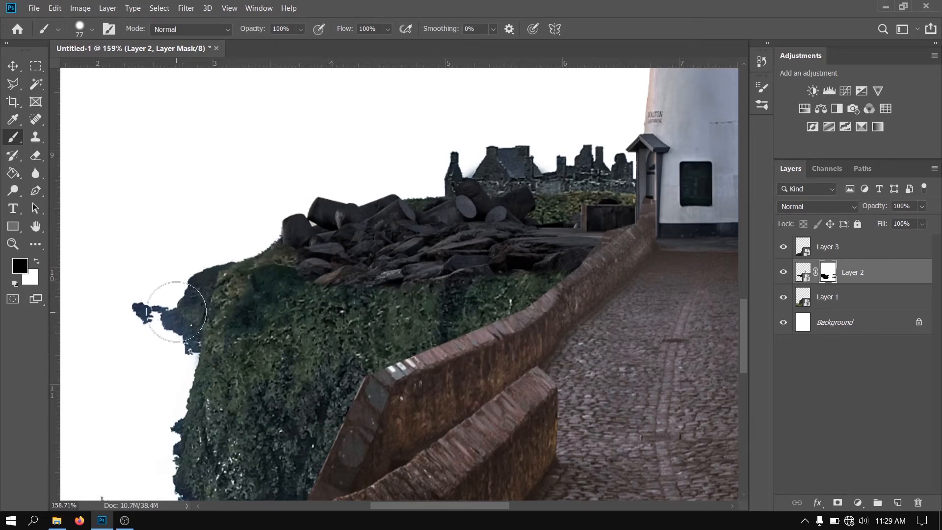
# Identify the cliff and ruins layer by toggling layer visibility and add a layer mask to it
pyautogui.scroll(-4, 210, 311)
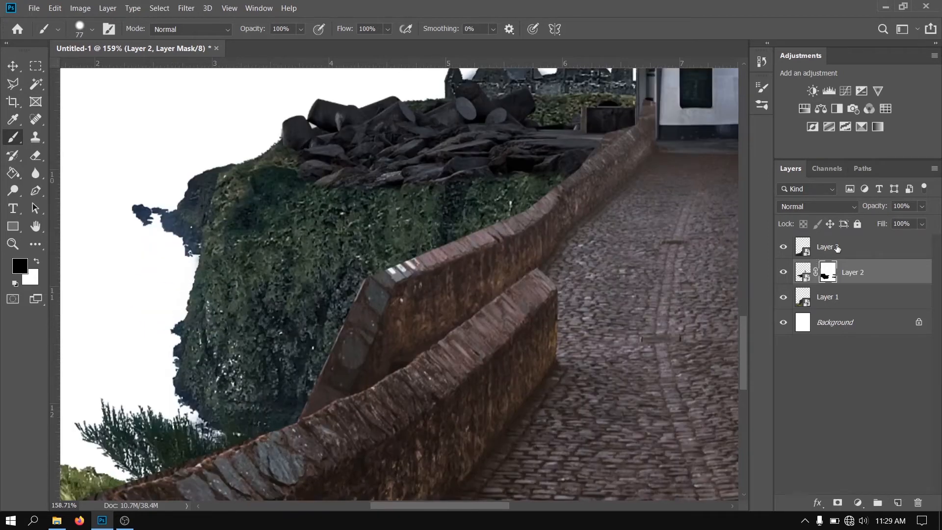
pyautogui.click(837, 248)
pyautogui.click(783, 247)
pyautogui.click(783, 247)
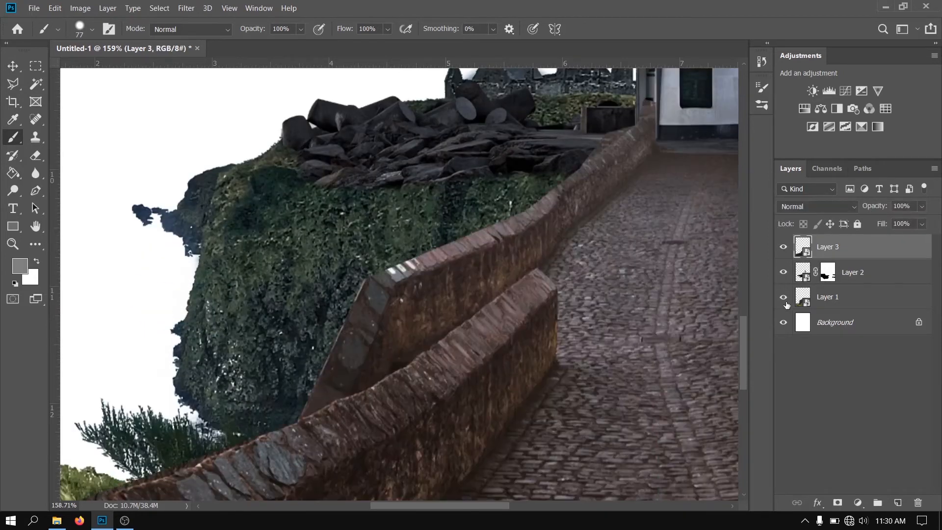
pyautogui.click(783, 297)
pyautogui.click(783, 298)
pyautogui.click(829, 297)
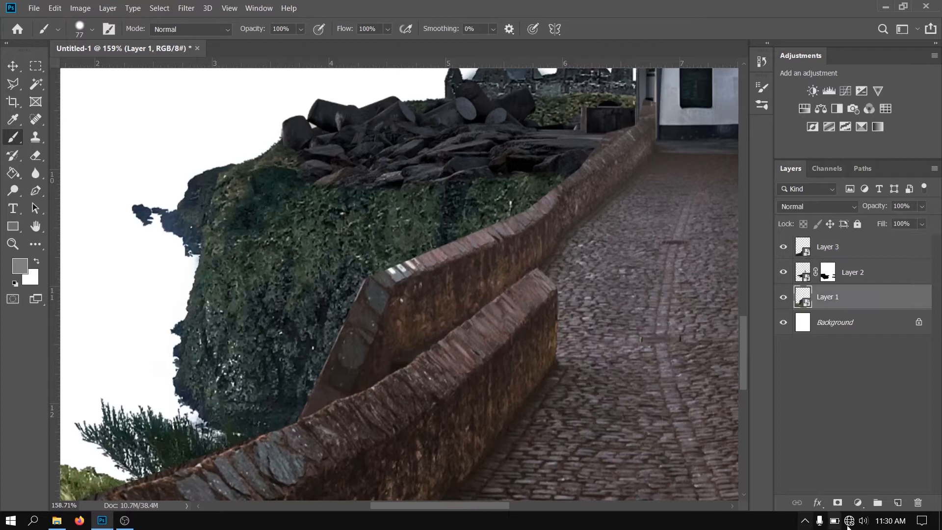
pyautogui.click(836, 502)
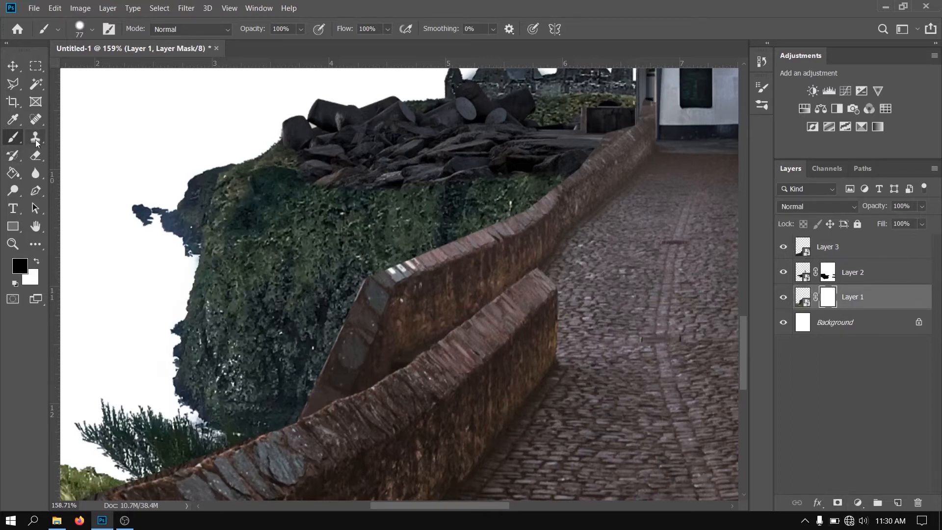
# Mask out the rocky outcrop on the cliff's left side, smooth its upper edge and hide the leftmost narrow ruin tower
pyautogui.moveTo(160, 185)
pyautogui.mouseDown()
pyautogui.moveTo(147, 211)
pyautogui.moveTo(182, 165)
pyautogui.mouseUp()
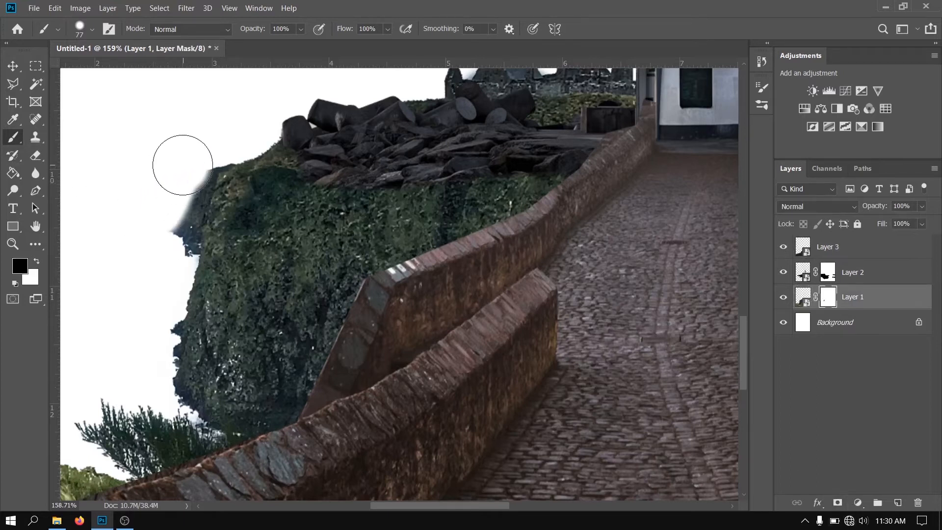
pyautogui.moveTo(182, 232); pyautogui.dragTo(179, 202)
pyautogui.moveTo(190, 170)
pyautogui.mouseDown()
pyautogui.moveTo(172, 216)
pyautogui.moveTo(176, 243)
pyautogui.moveTo(168, 221)
pyautogui.mouseUp()
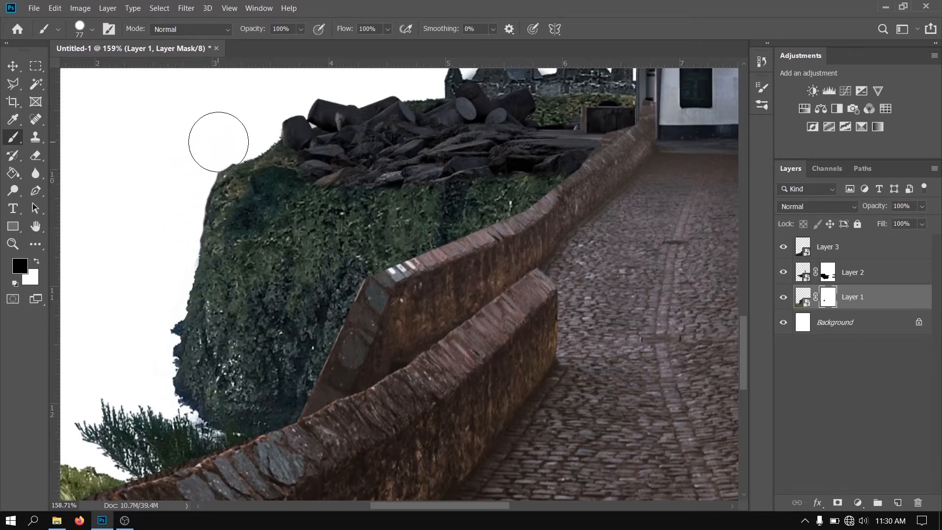
pyautogui.moveTo(218, 142); pyautogui.dragTo(249, 125)
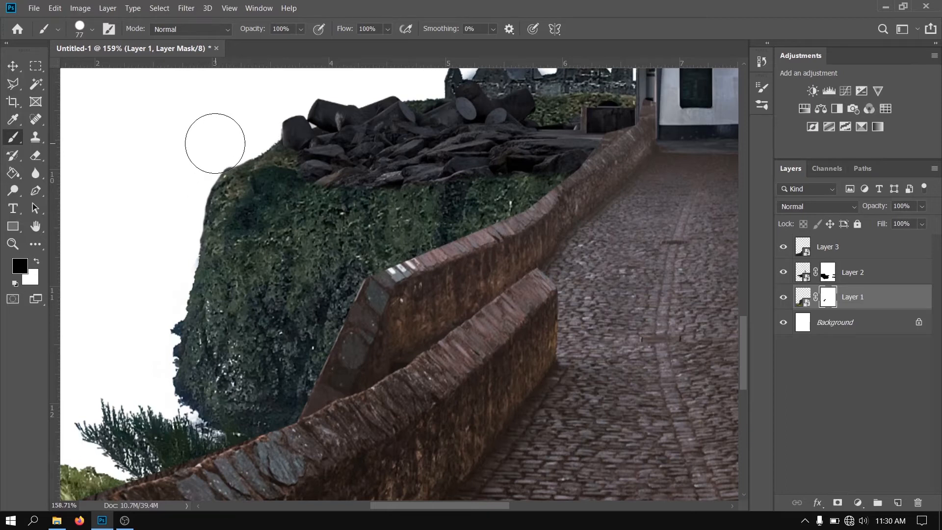
pyautogui.scroll(3, 343, 147)
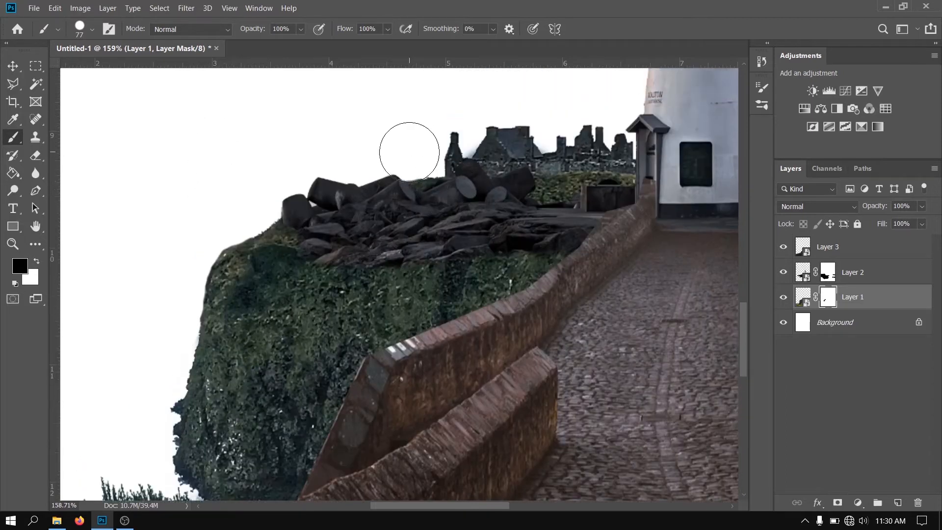
pyautogui.moveTo(410, 152)
pyautogui.mouseDown()
pyautogui.moveTo(446, 147)
pyautogui.moveTo(408, 153)
pyautogui.mouseUp()
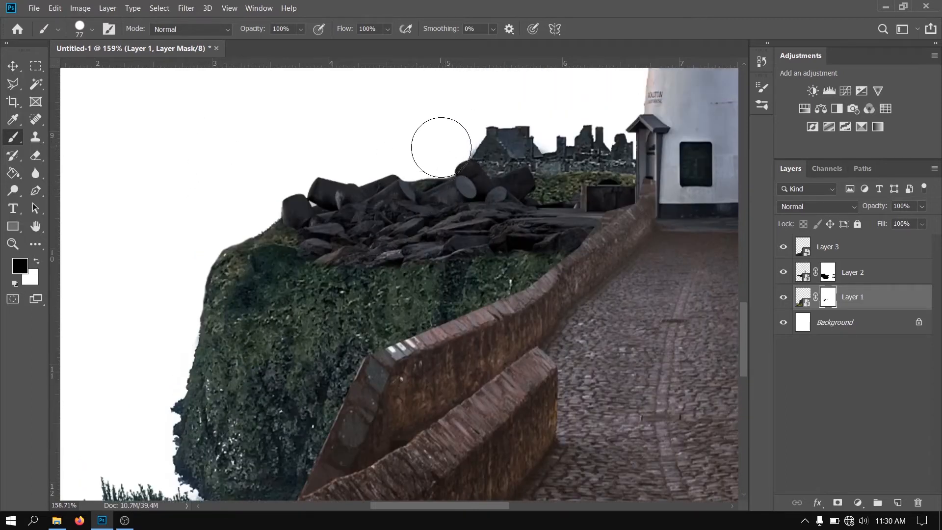
# Mask out the green grass and the bush along the outer side of the left bridge wall
pyautogui.scroll(-5, 332, 257)
pyautogui.scroll(-2, 341, 375)
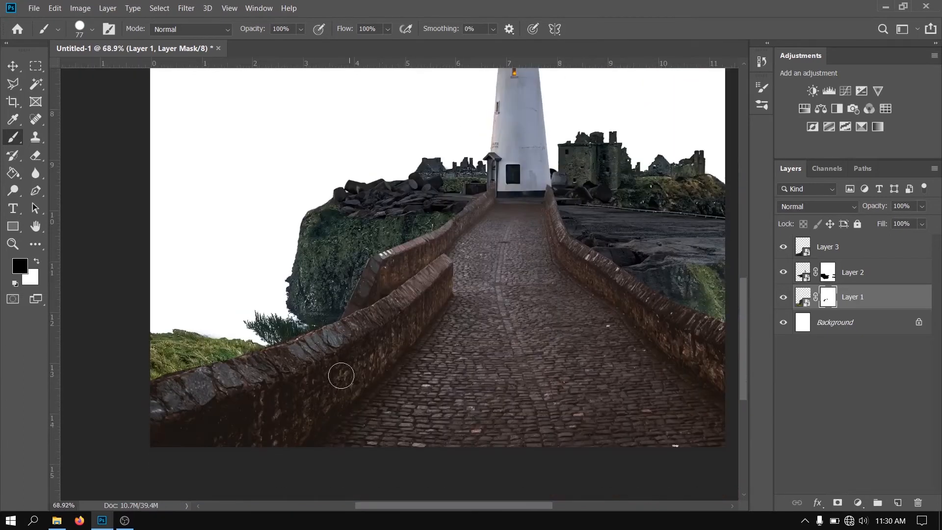
pyautogui.moveTo(320, 326)
pyautogui.mouseDown()
pyautogui.moveTo(260, 359)
pyautogui.moveTo(322, 316)
pyautogui.moveTo(239, 355)
pyautogui.moveTo(235, 339)
pyautogui.moveTo(150, 362)
pyautogui.moveTo(133, 350)
pyautogui.mouseUp()
pyautogui.hotkey('ctrl', 'z')
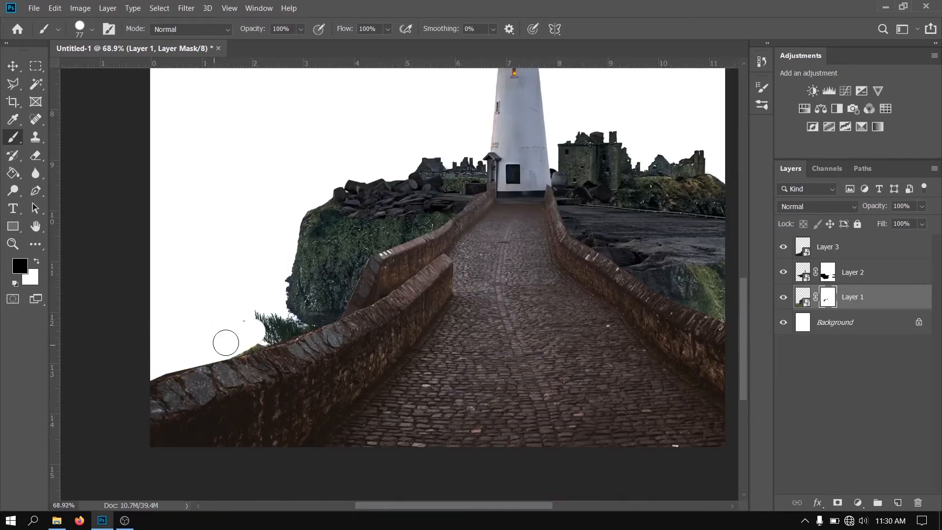
pyautogui.moveTo(258, 313); pyautogui.dragTo(288, 327)
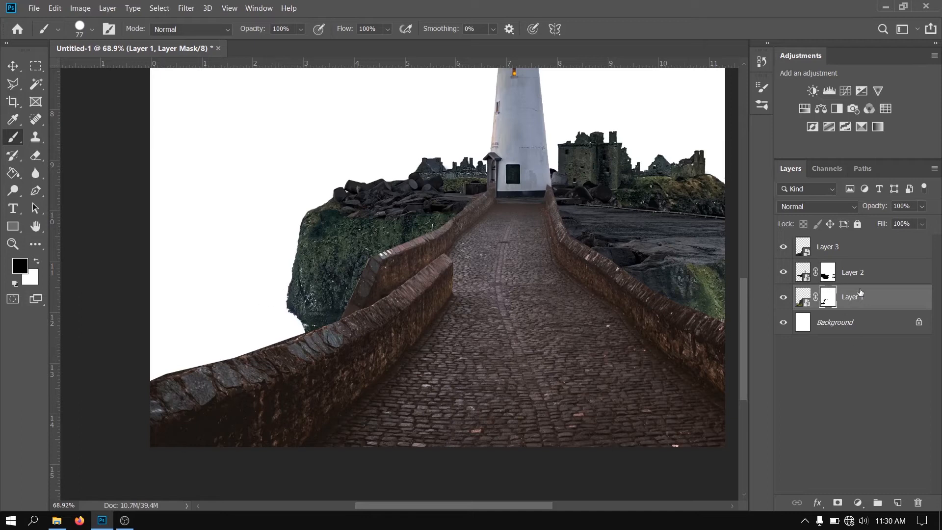
# Duplicate the cliff layer and move the copy down to extend the left cliff to the bridge wall
pyautogui.hotkey('ctrl', 'j')
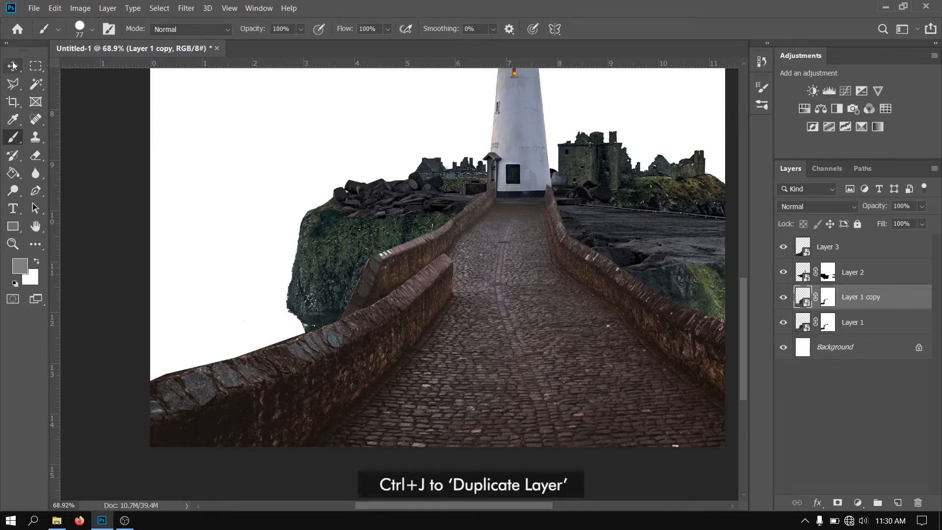
pyautogui.click(13, 66)
pyautogui.moveTo(367, 249); pyautogui.dragTo(354, 306)
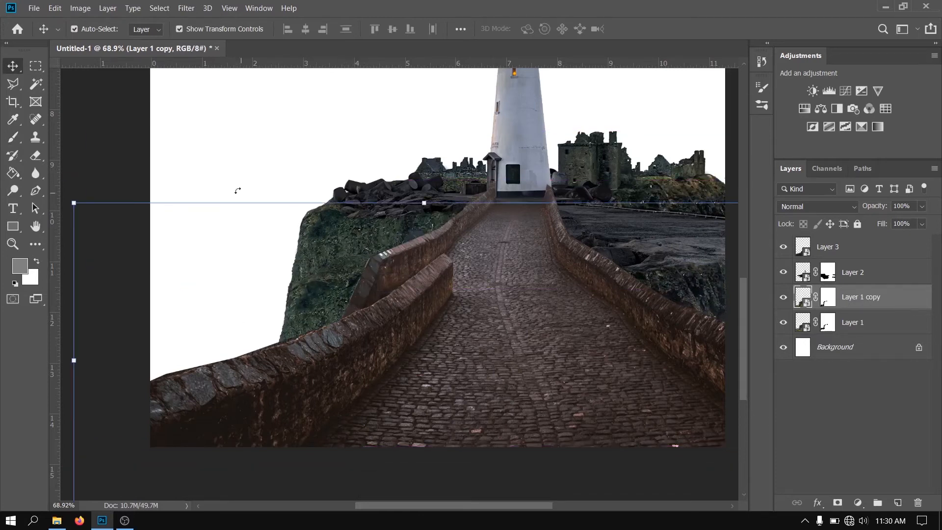
pyautogui.click(113, 138)
# Compare the cliff with and without the copy and mask out the copy's right side with a 326 px brush at 61% hardness
pyautogui.scroll(-1, 113, 139)
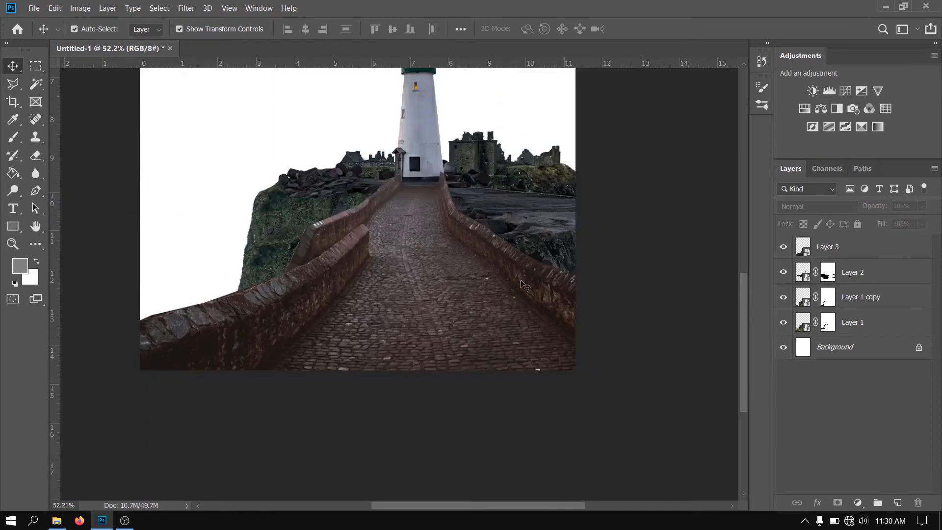
pyautogui.click(783, 297)
pyautogui.click(783, 298)
pyautogui.click(828, 304)
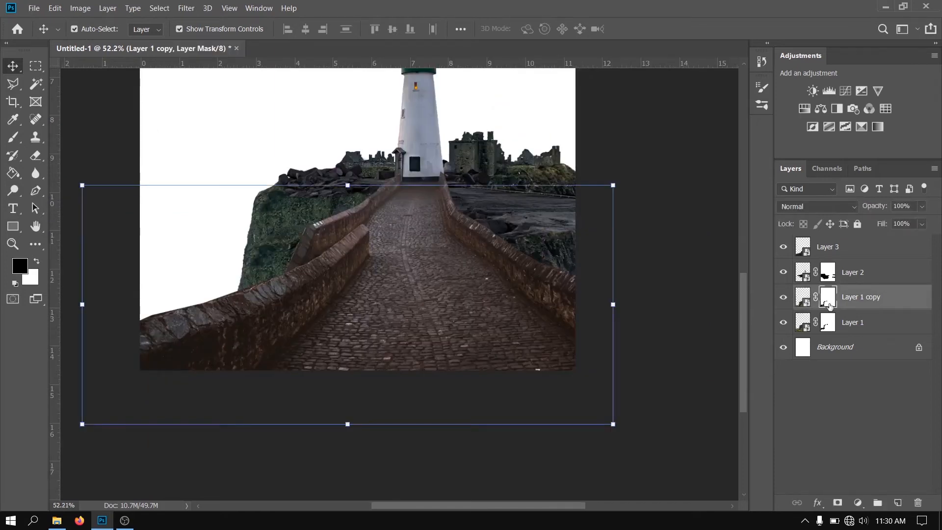
pyautogui.click(14, 140)
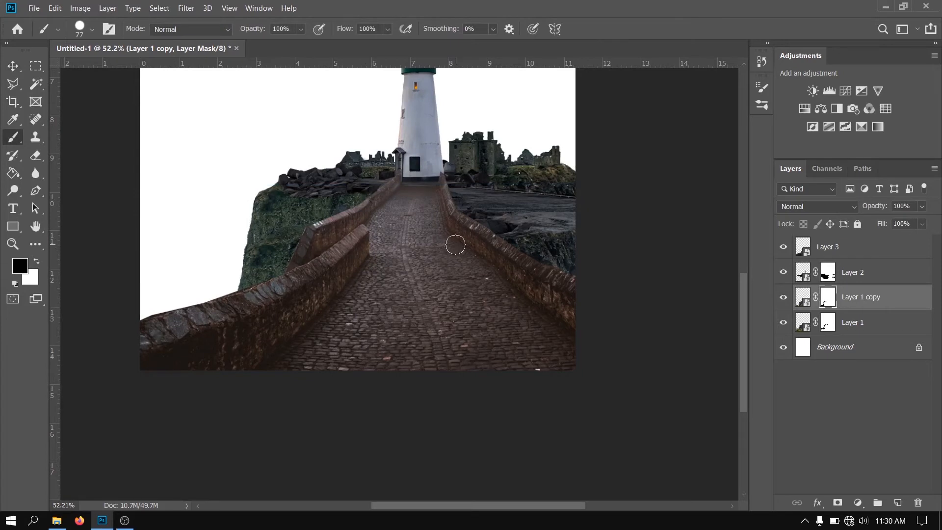
pyautogui.moveTo(456, 243)
pyautogui.mouseDown()
pyautogui.moveTo(516, 245)
pyautogui.moveTo(502, 167)
pyautogui.mouseUp()
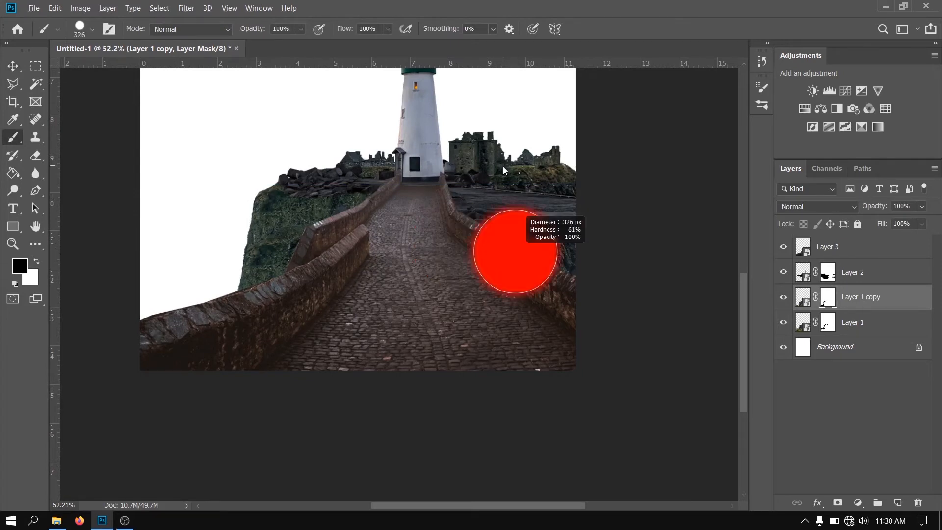
pyautogui.moveTo(510, 248); pyautogui.dragTo(613, 299)
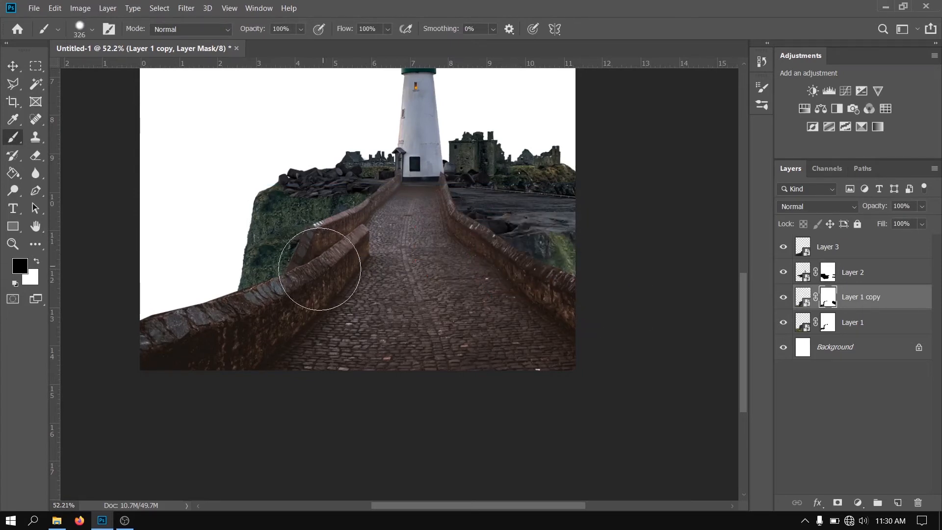
# Mask out the copy where it overlaps the left cliff face, reducing the brush to 150 px to blend the two layers
pyautogui.scroll(3, 301, 270)
pyautogui.scroll(2, 297, 273)
pyautogui.press('[')
pyautogui.press('[')
pyautogui.press('[')
pyautogui.press('[')
pyautogui.press('[')
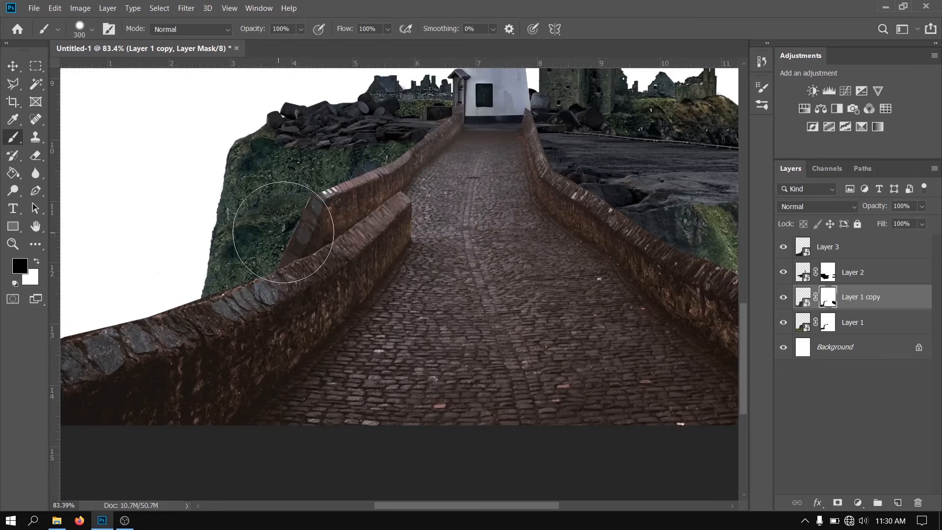
pyautogui.moveTo(278, 233)
pyautogui.mouseDown()
pyautogui.moveTo(331, 206)
pyautogui.moveTo(286, 241)
pyautogui.moveTo(261, 234)
pyautogui.moveTo(250, 243)
pyautogui.moveTo(300, 207)
pyautogui.moveTo(358, 197)
pyautogui.moveTo(281, 241)
pyautogui.moveTo(284, 256)
pyautogui.moveTo(404, 186)
pyautogui.moveTo(371, 192)
pyautogui.mouseUp()
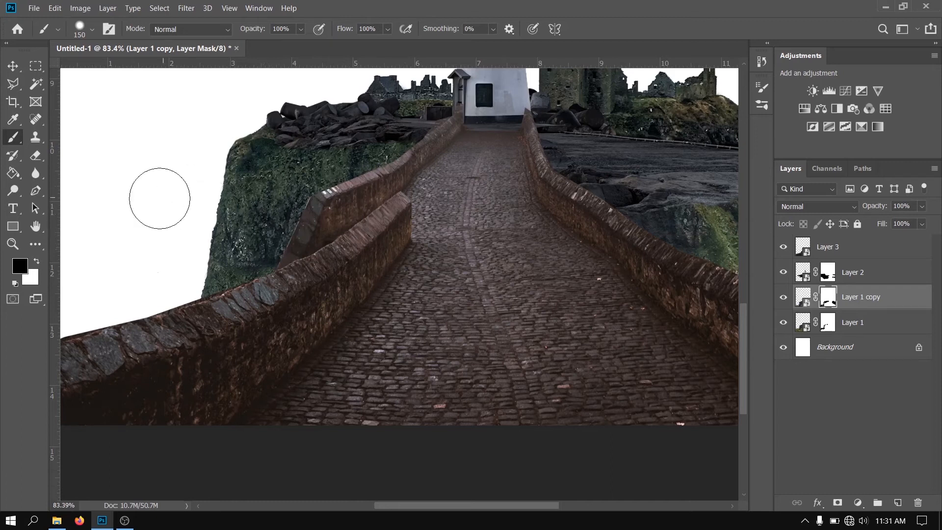
pyautogui.hotkey('ctrl', '0')
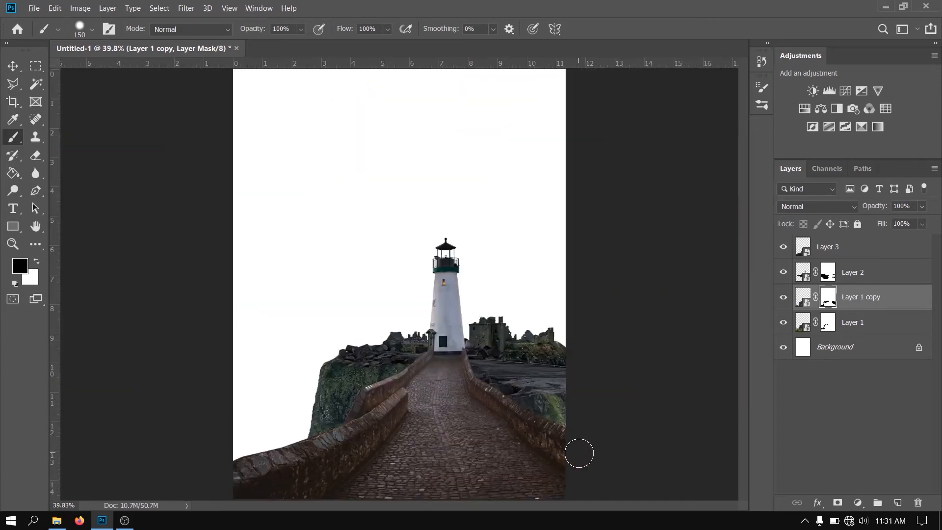
# Place forest-under-clouds-1287075.jpg into the composite, flip it horizontally and put its layer below Layer 1
pyautogui.scroll(-2, 578, 454)
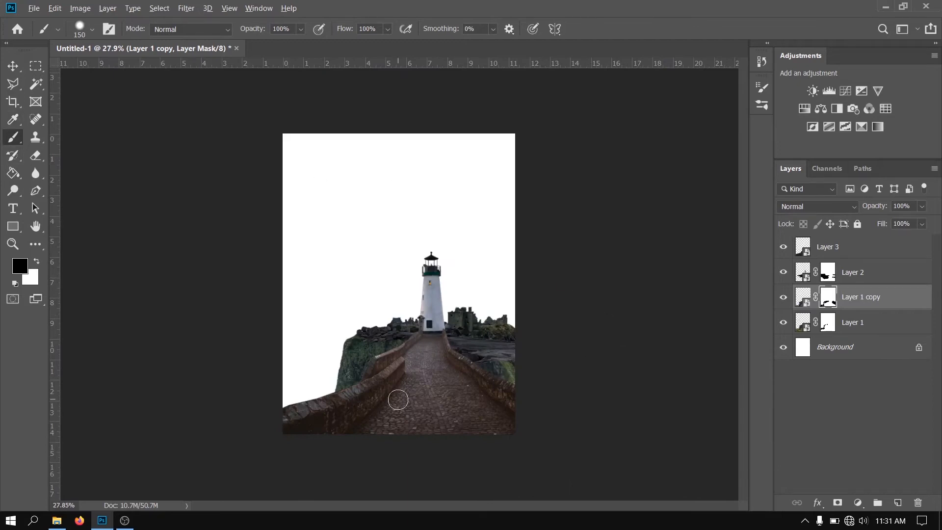
pyautogui.hotkey('alt', 'Tab')
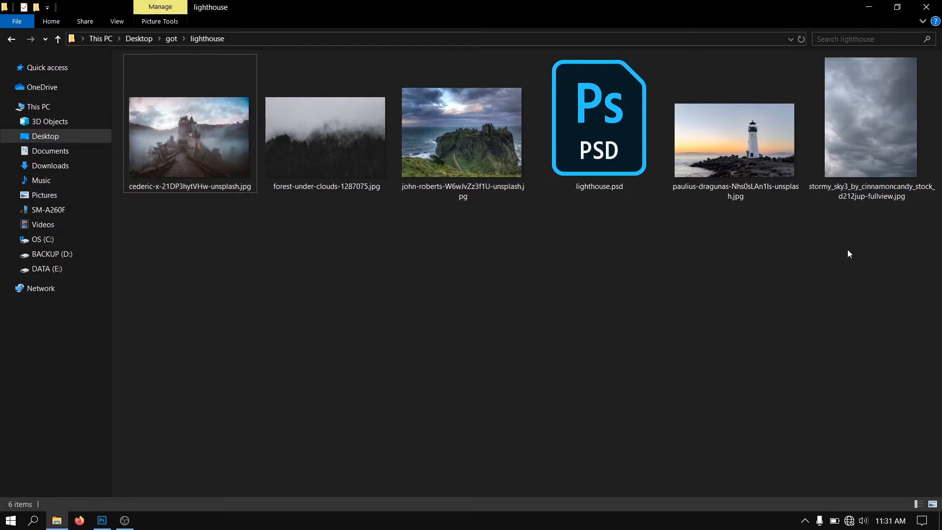
pyautogui.moveTo(313, 164); pyautogui.dragTo(346, 289)
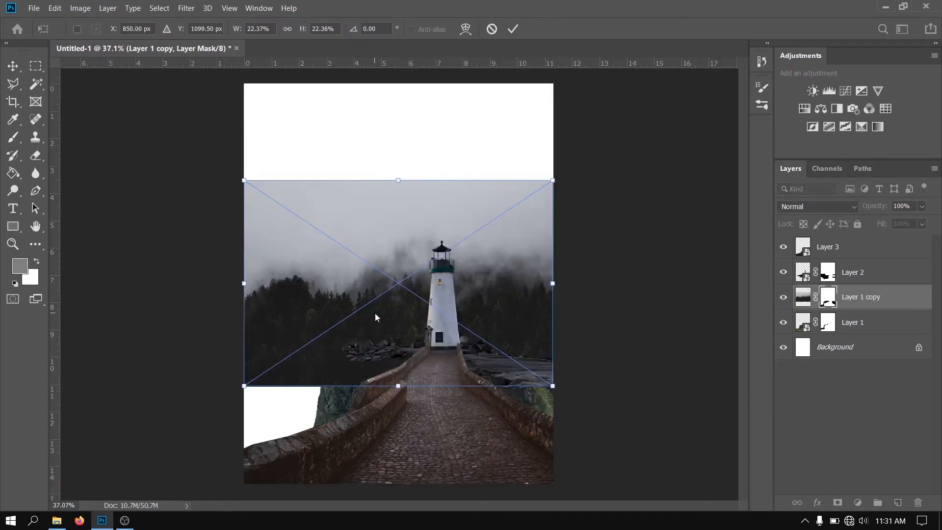
pyautogui.rightClick(369, 306)
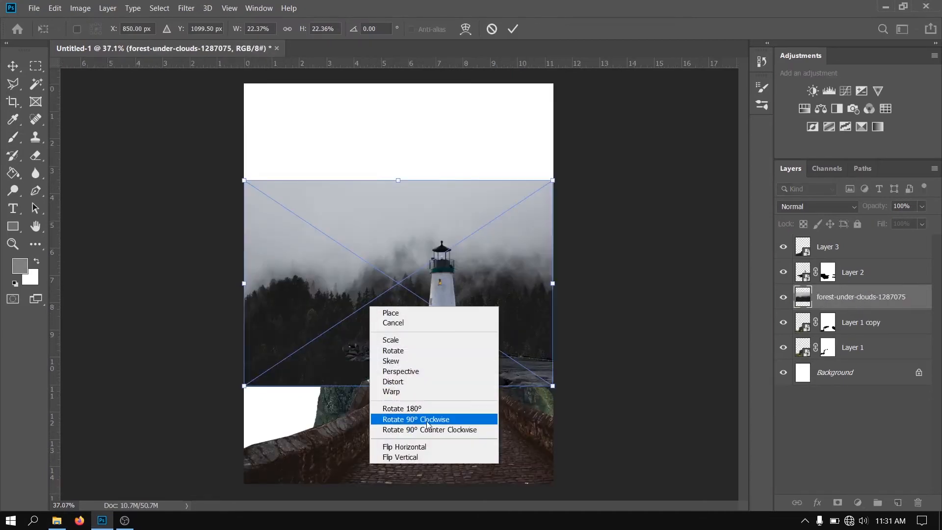
pyautogui.click(421, 446)
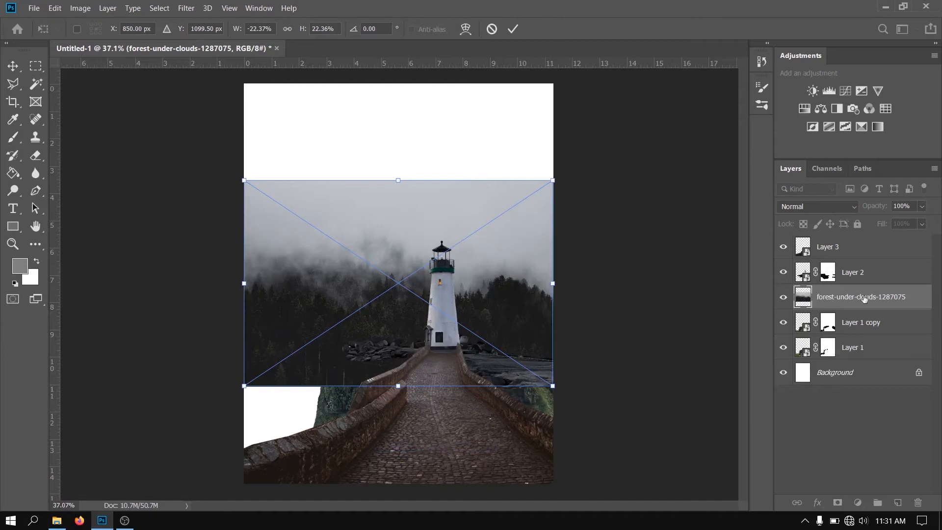
pyautogui.press('b')
pyautogui.moveTo(861, 361); pyautogui.dragTo(862, 358)
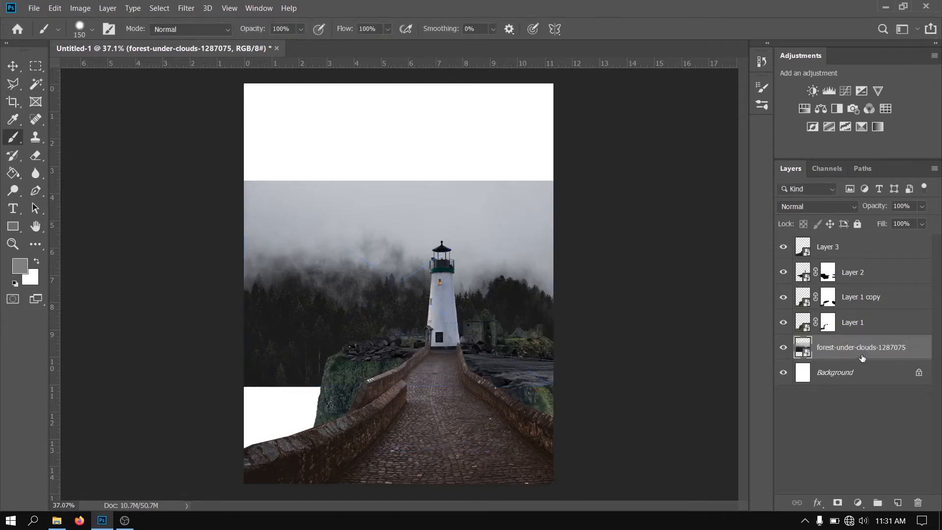
# Group Layer 3, Layer 2, Layer 1 copy and Layer 1, and name the group castle
pyautogui.click(853, 243)
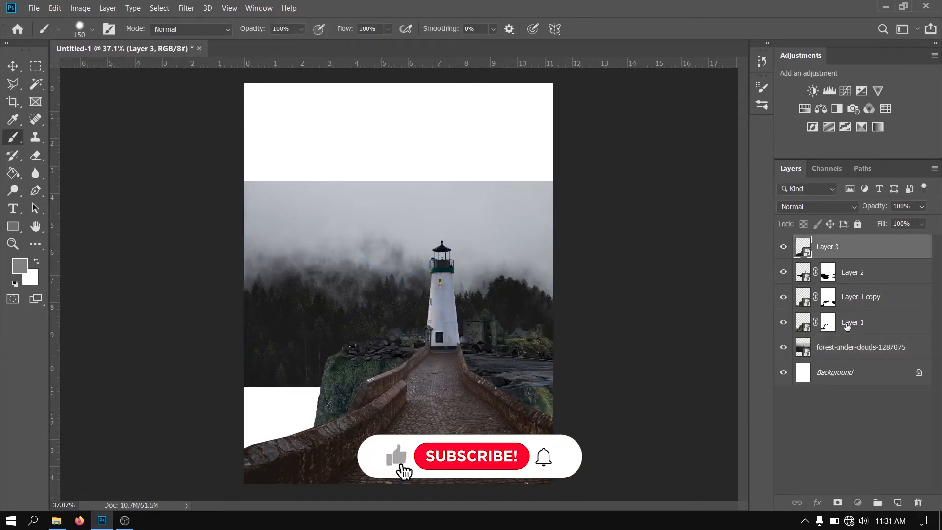
pyautogui.keyDown('shift'); pyautogui.click(846, 326); pyautogui.keyUp('shift')
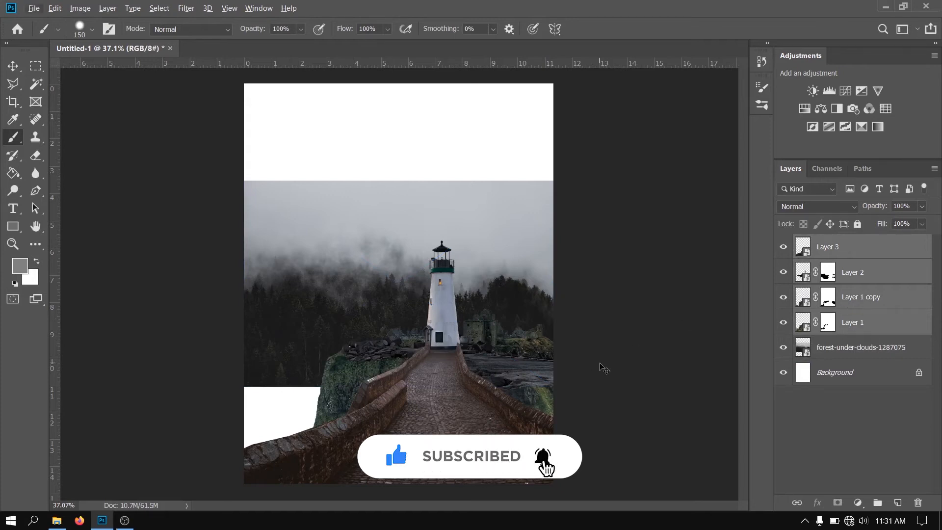
pyautogui.hotkey('ctrl', 'g')
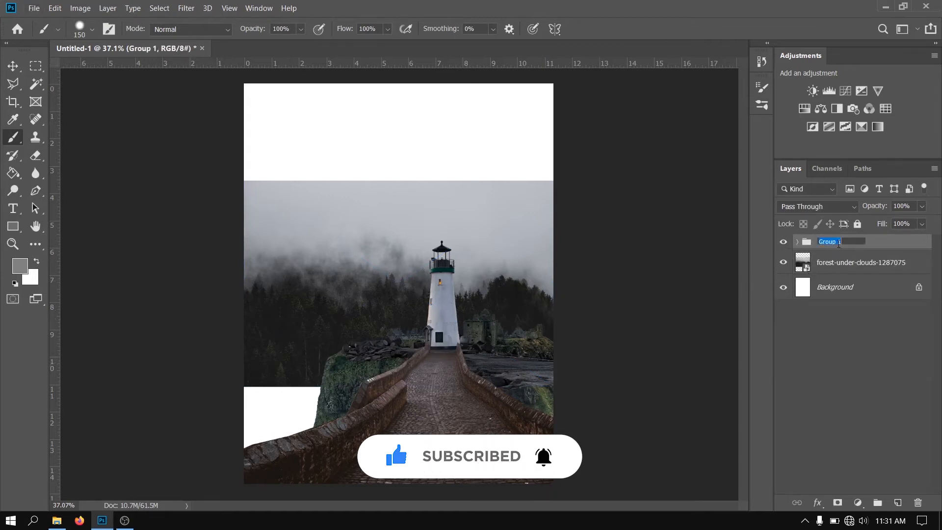
pyautogui.press('Return')
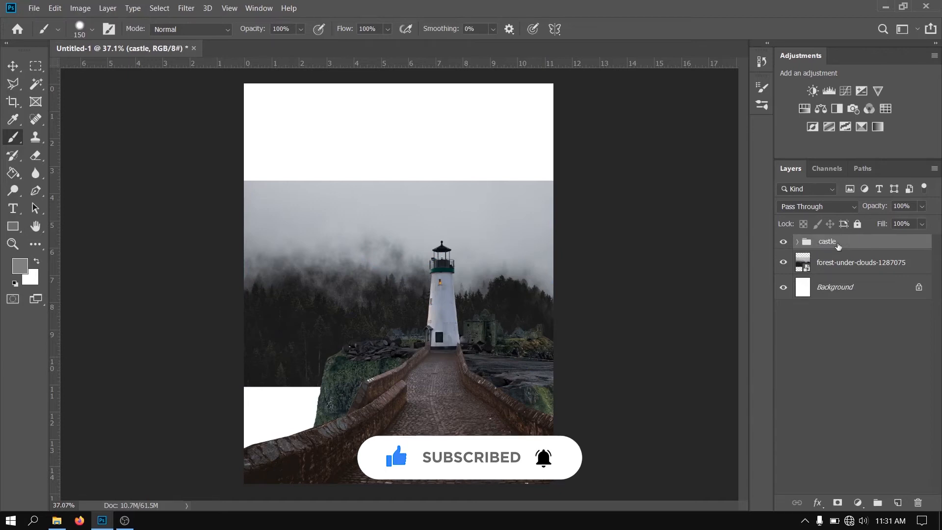
# Add a layer mask to Layer 3 and mask out the bridge wall ends overlapping the lighthouse base with a 50 px brush
pyautogui.scroll(4, 445, 421)
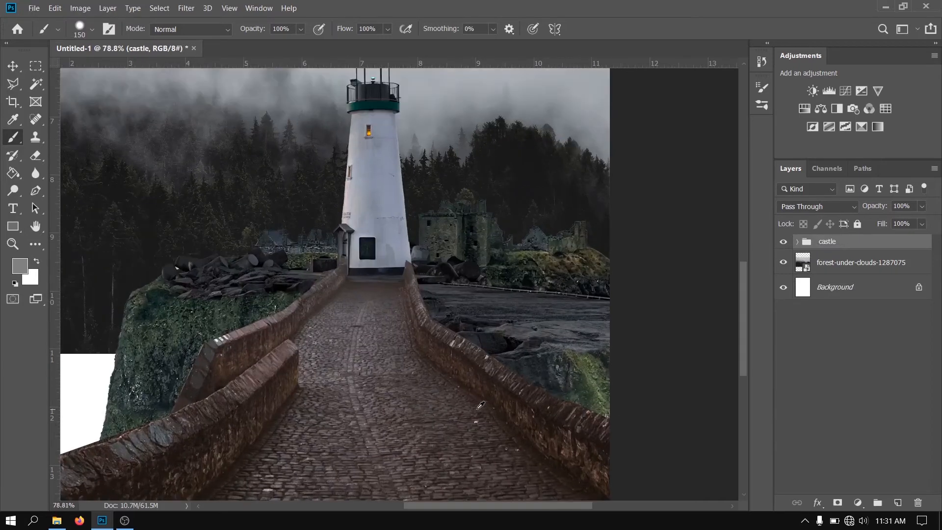
pyautogui.click(797, 241)
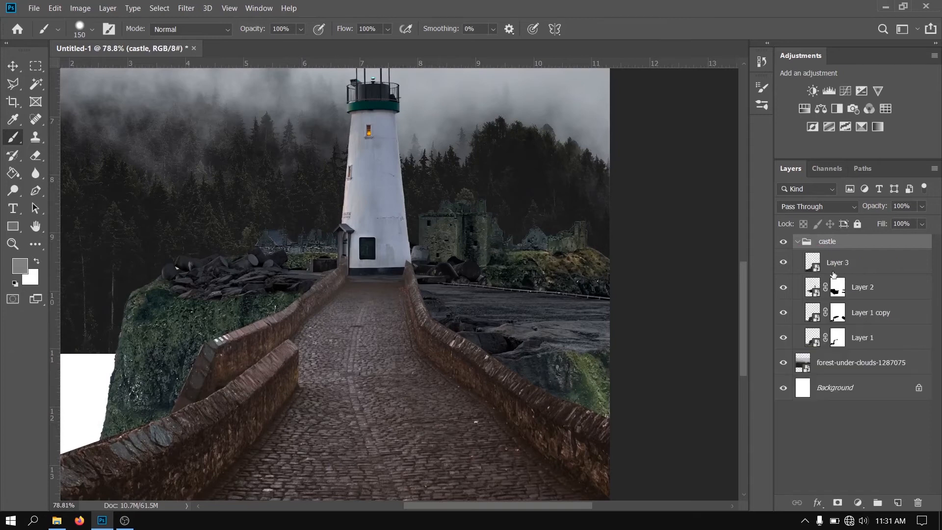
pyautogui.click(852, 264)
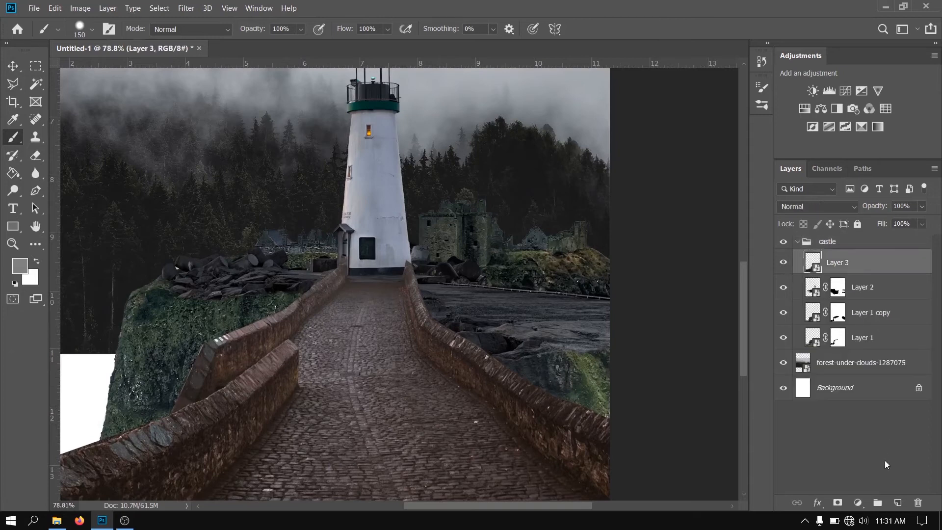
pyautogui.click(837, 502)
pyautogui.scroll(4, 359, 204)
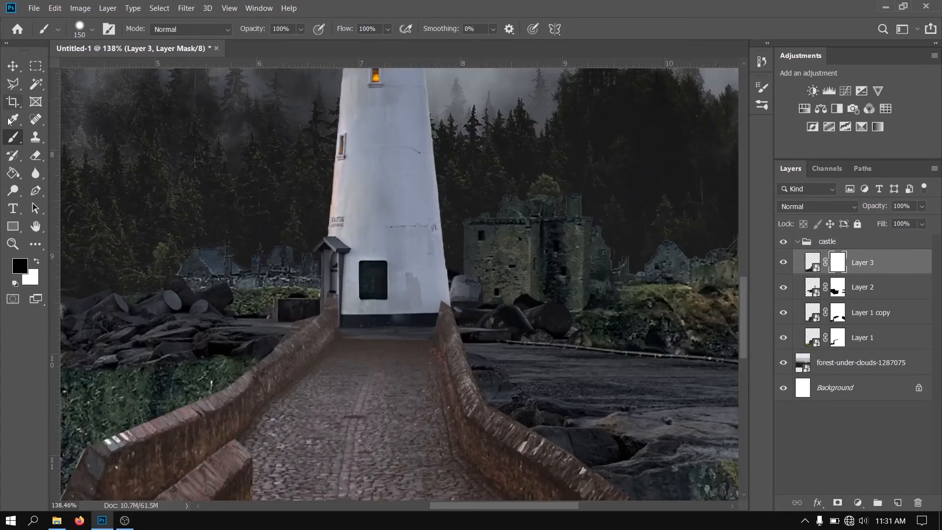
pyautogui.press('[')
pyautogui.press('[')
pyautogui.press('[')
pyautogui.press('[')
pyautogui.press('[')
pyautogui.press('[')
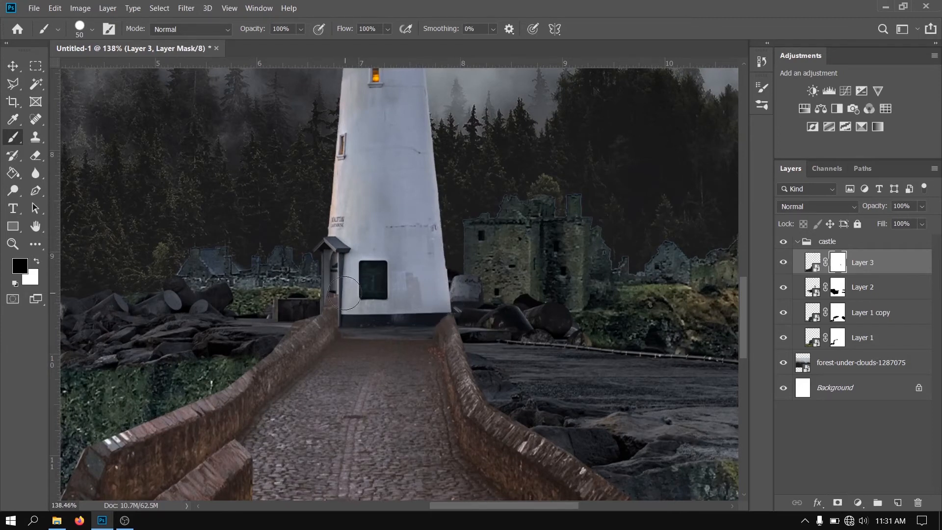
pyautogui.moveTo(342, 294)
pyautogui.mouseDown()
pyautogui.moveTo(318, 296)
pyautogui.moveTo(359, 318)
pyautogui.moveTo(336, 306)
pyautogui.moveTo(392, 316)
pyautogui.moveTo(464, 305)
pyautogui.moveTo(368, 323)
pyautogui.moveTo(399, 324)
pyautogui.mouseUp()
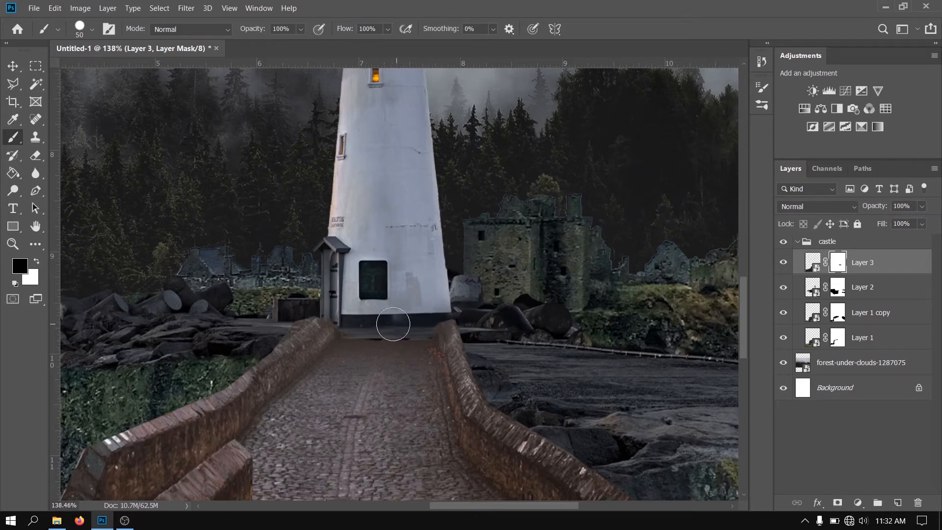
# Restore and soften the bridge's far edge at the lighthouse base on the Layer 3 mask, using a soft 50 px white brush
pyautogui.press('x')
pyautogui.rightClick(391, 365)
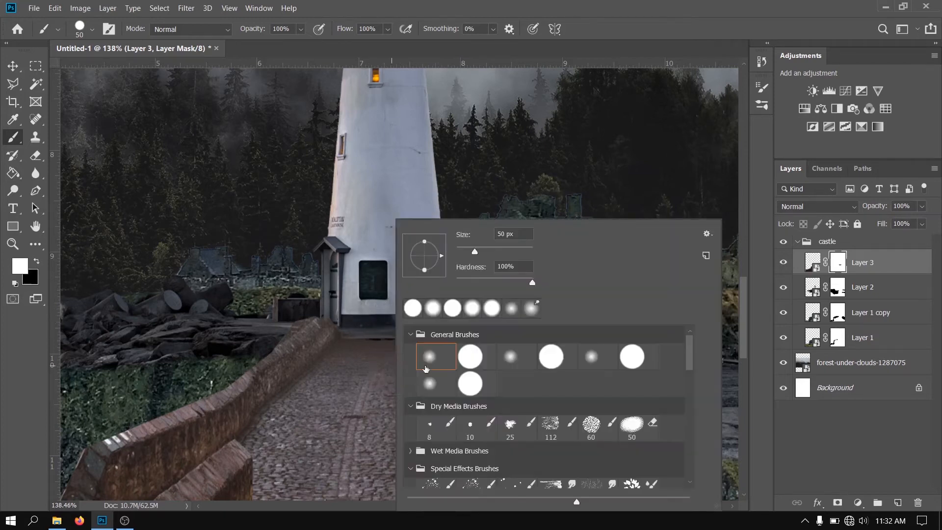
pyautogui.click(432, 376)
pyautogui.click(601, 4)
pyautogui.scroll(3, 397, 385)
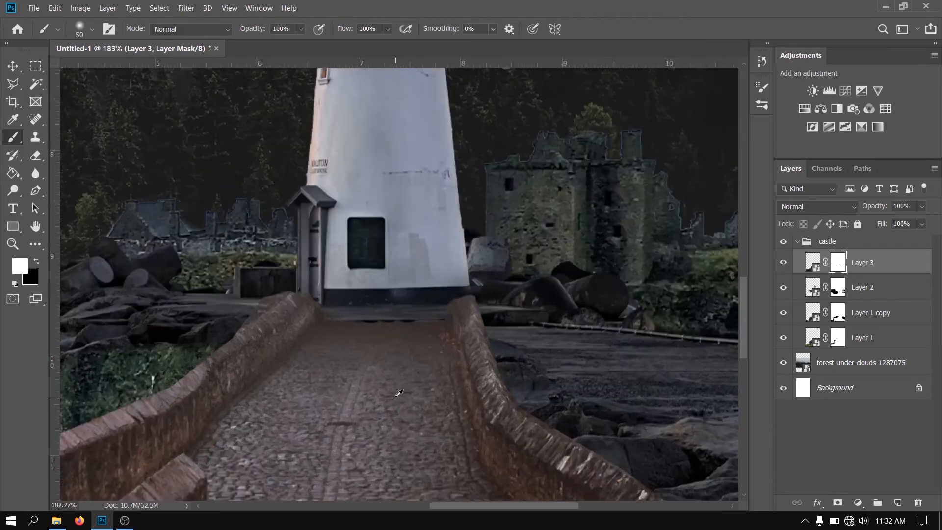
pyautogui.keyDown('alt'); pyautogui.rightClick(406, 336); pyautogui.keyUp('alt')
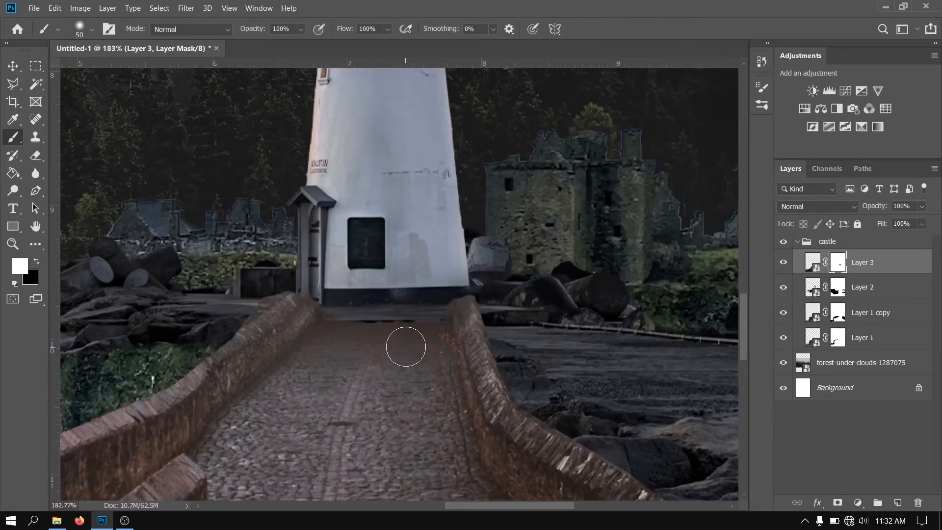
pyautogui.moveTo(395, 340)
pyautogui.mouseDown()
pyautogui.moveTo(361, 340)
pyautogui.moveTo(404, 338)
pyautogui.moveTo(354, 340)
pyautogui.moveTo(414, 339)
pyautogui.mouseUp()
pyautogui.scroll(-17, 366, 365)
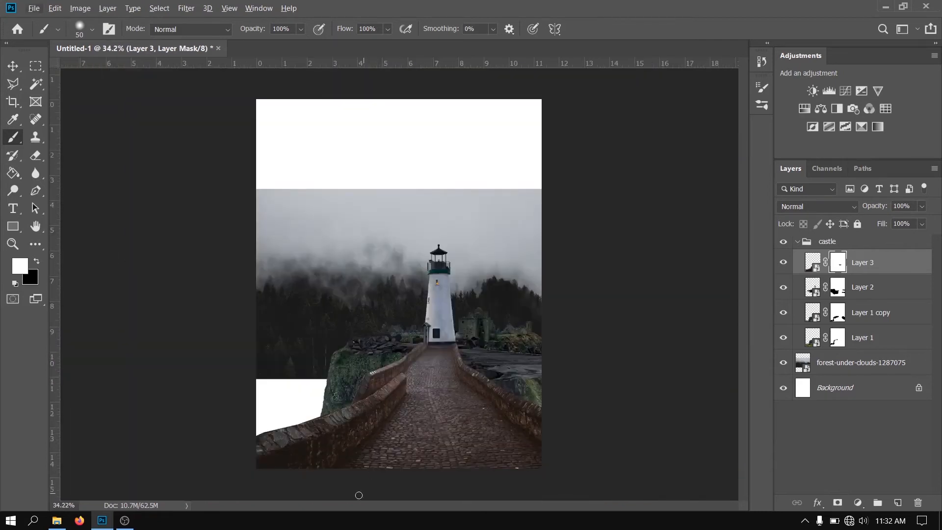
# Scale the forest layer to about 33.25% and place it at X 880.50, Y 1298.50 px behind the cliff and bridge
pyautogui.click(797, 242)
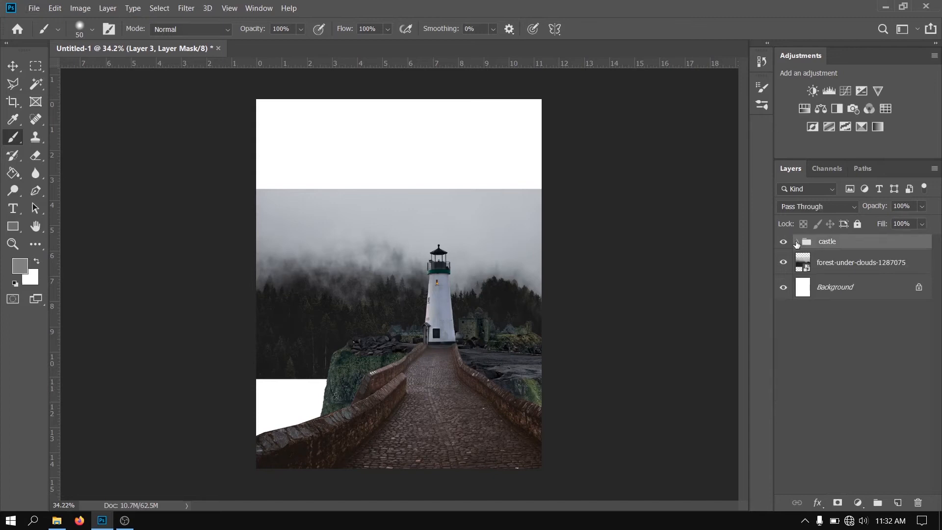
pyautogui.click(842, 263)
pyautogui.click(13, 65)
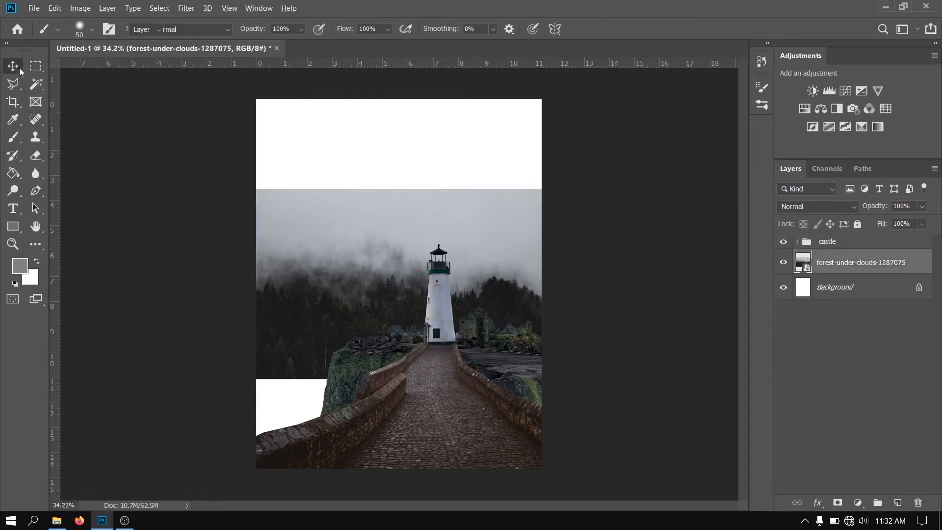
pyautogui.moveTo(357, 254); pyautogui.dragTo(354, 349)
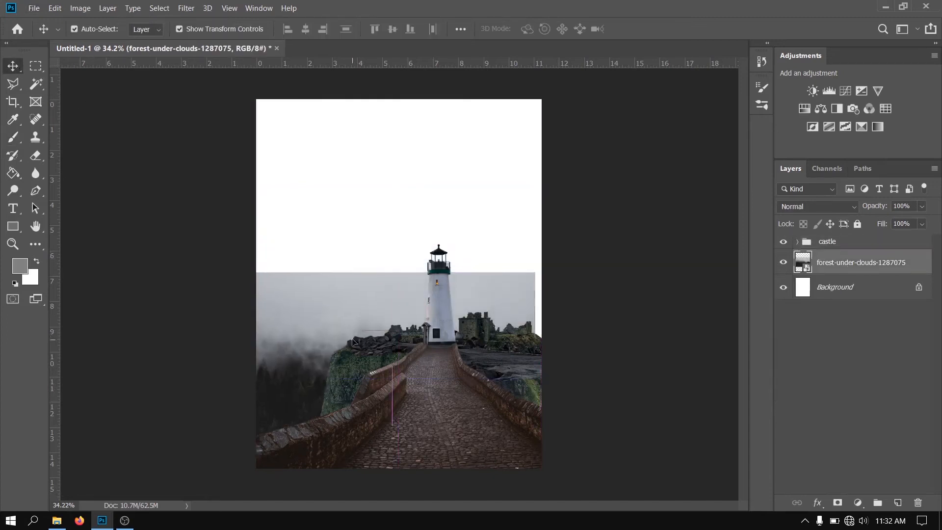
pyautogui.hotkey('ctrl', 't')
pyautogui.moveTo(444, 183); pyautogui.dragTo(473, 177)
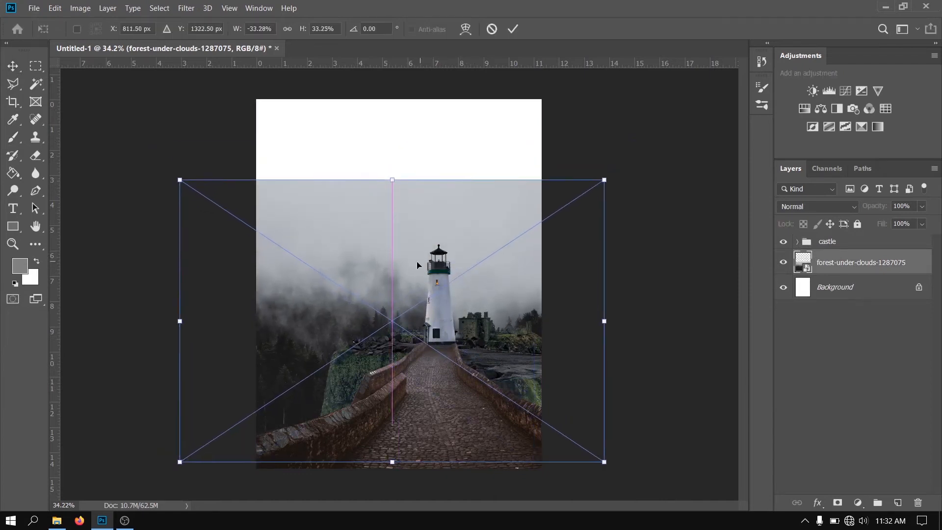
pyautogui.moveTo(374, 279)
pyautogui.mouseDown()
pyautogui.moveTo(385, 285)
pyautogui.moveTo(387, 271)
pyautogui.moveTo(382, 281)
pyautogui.mouseUp()
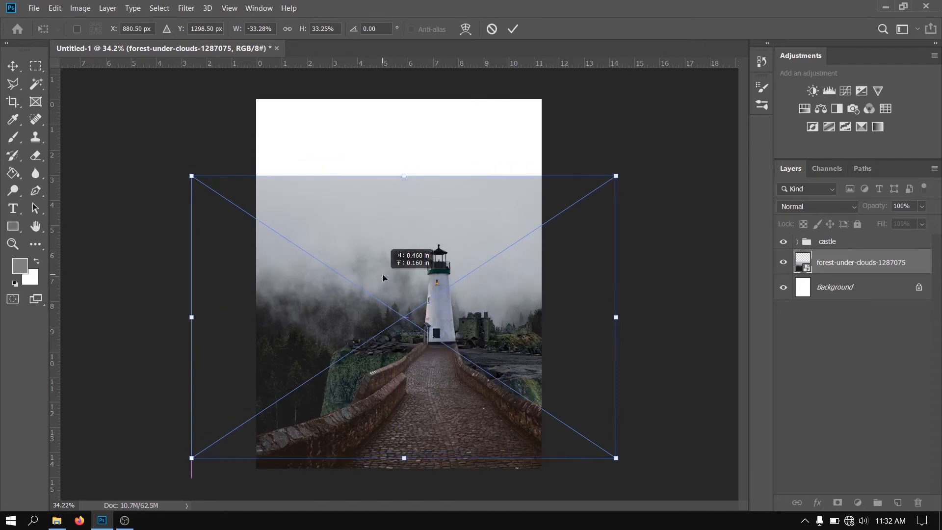
pyautogui.moveTo(382, 277); pyautogui.dragTo(382, 277)
pyautogui.press('Return')
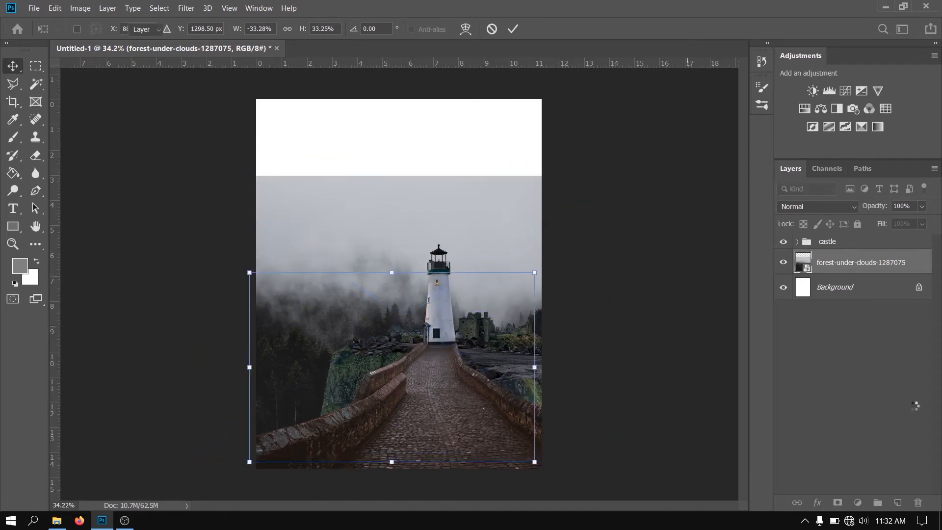
# On a new layer above the forest, cover the white sky with fog grey sampled from the image, using a 1252 px soft brush
pyautogui.click(897, 502)
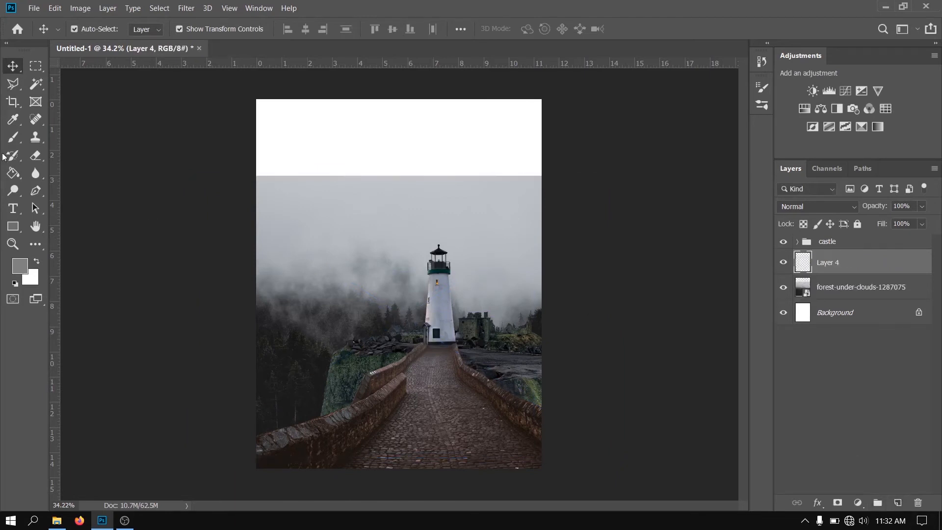
pyautogui.click(6, 137)
pyautogui.keyDown('alt'); pyautogui.click(349, 201); pyautogui.keyUp('alt')
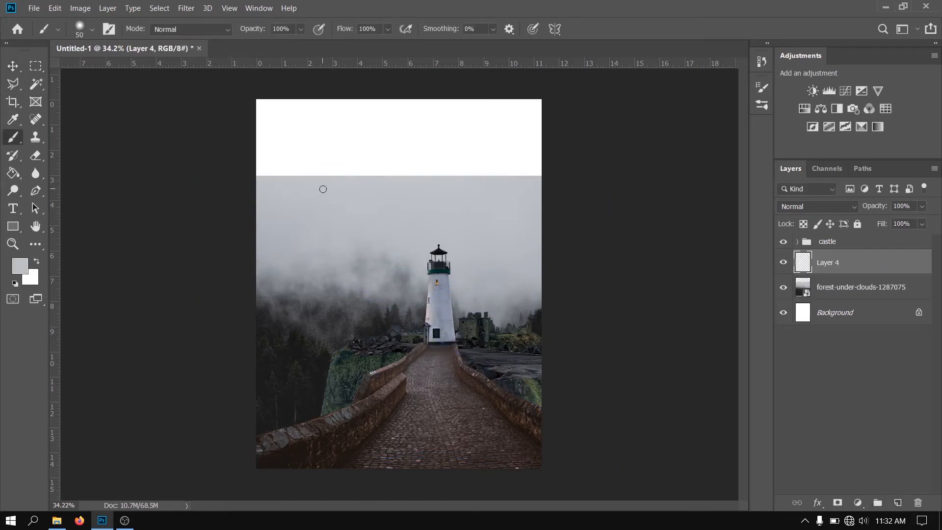
pyautogui.moveTo(322, 187); pyautogui.dragTo(454, 210)
pyautogui.moveTo(466, 133)
pyautogui.mouseDown()
pyautogui.moveTo(518, 74)
pyautogui.moveTo(496, 97)
pyautogui.moveTo(562, 104)
pyautogui.mouseUp()
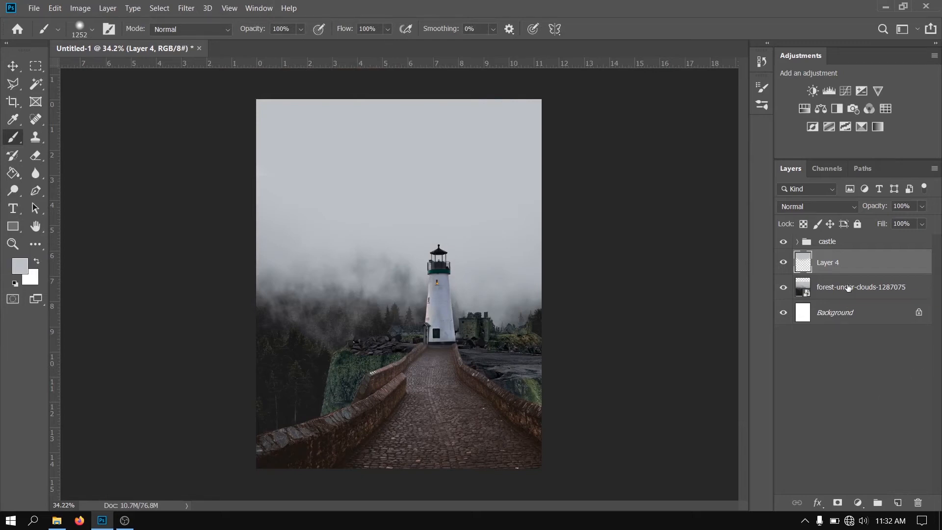
# Place the stormy_sky3 image above the painted fog layer and view the original lighthouse photo to examine its background
pyautogui.hotkey('alt', 'Tab')
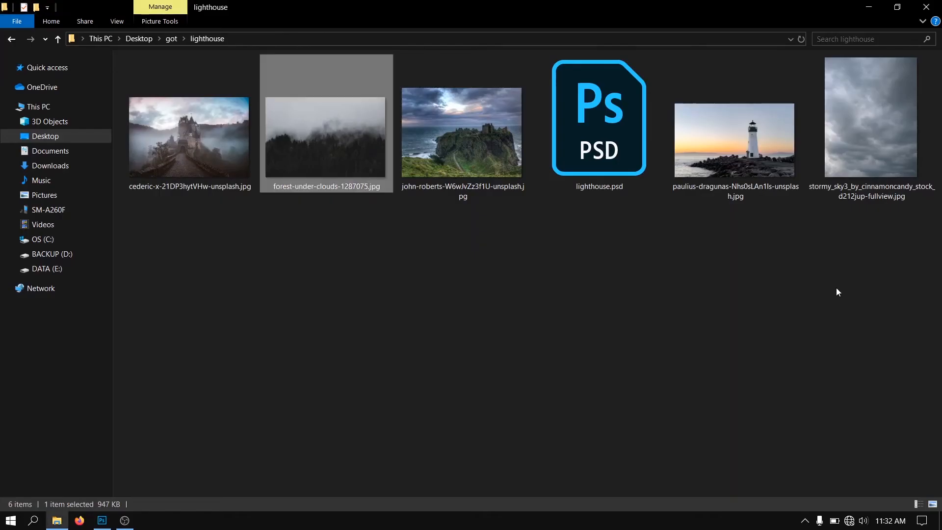
pyautogui.moveTo(877, 165); pyautogui.dragTo(470, 244)
pyautogui.hotkey('alt', 'Tab')
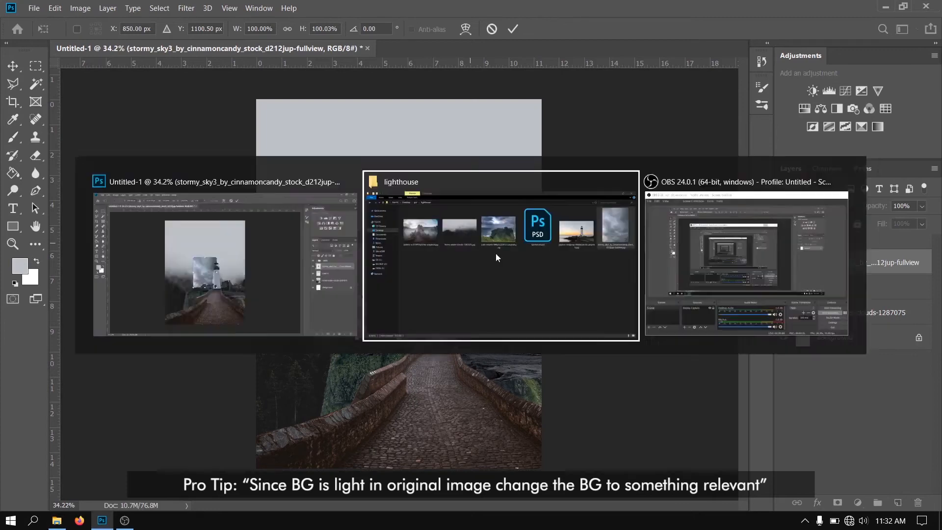
pyautogui.click(738, 194)
pyautogui.doubleClick(738, 196)
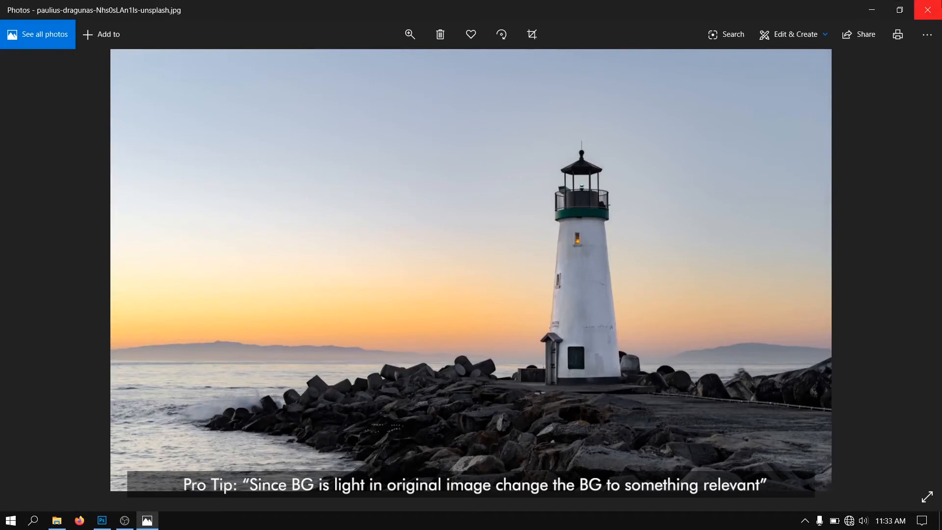
pyautogui.click(927, 9)
pyautogui.hotkey('alt', 'Tab')
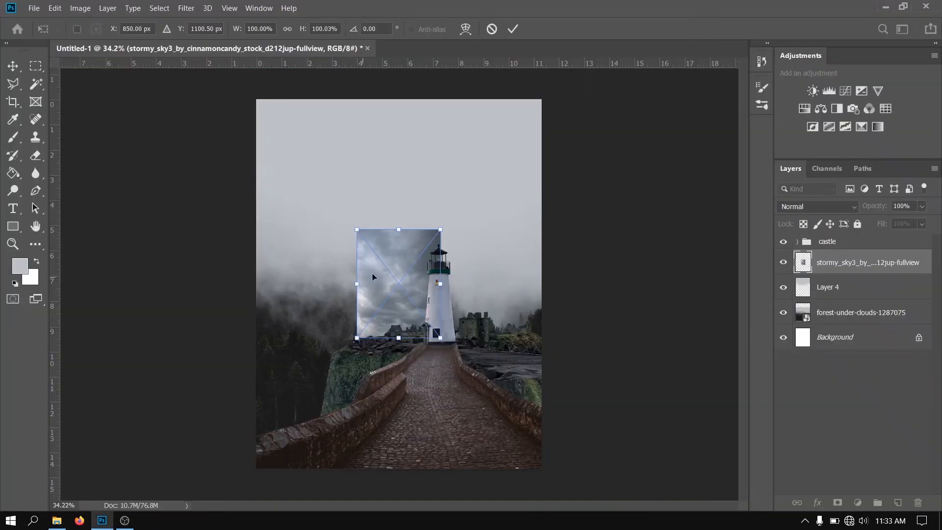
# Enlarge the stormy sky to about 345% to span the canvas width, positioned at X 851, Y 522.50 px
pyautogui.moveTo(401, 232); pyautogui.dragTo(394, 101)
pyautogui.moveTo(493, 214); pyautogui.dragTo(545, 215)
pyautogui.moveTo(304, 214); pyautogui.dragTo(255, 215)
pyautogui.moveTo(322, 242)
pyautogui.mouseDown()
pyautogui.moveTo(313, 215)
pyautogui.moveTo(331, 239)
pyautogui.mouseUp()
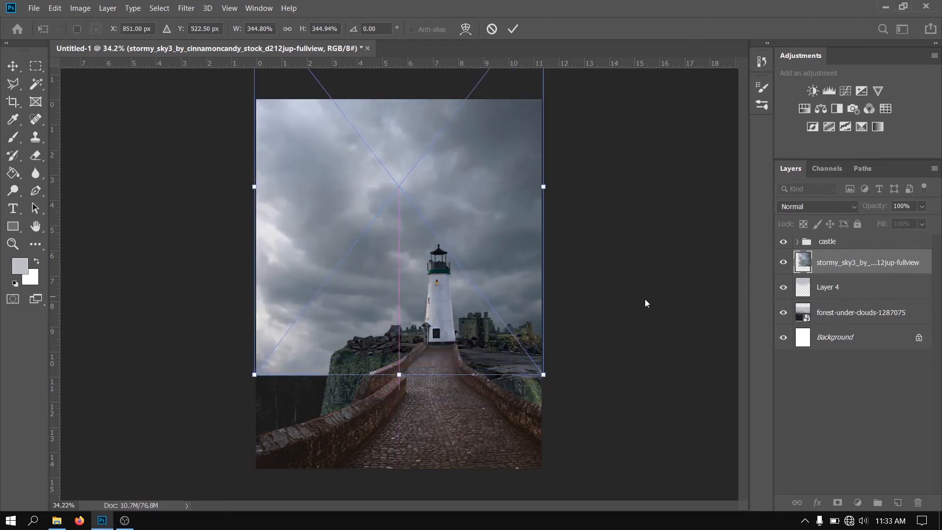
pyautogui.press('b')
# Add a layer mask to the stormy sky and paint its lower part black with a large soft brush to blend into the misty forest
pyautogui.click(838, 503)
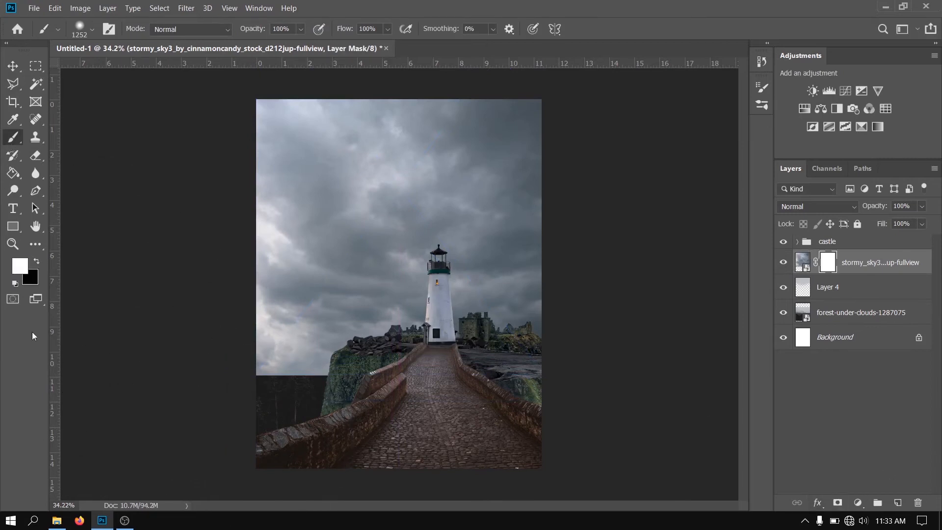
pyautogui.press('x')
pyautogui.moveTo(185, 431)
pyautogui.mouseDown()
pyautogui.moveTo(235, 420)
pyautogui.moveTo(286, 434)
pyautogui.mouseUp()
pyautogui.press('[')
pyautogui.press('[')
pyautogui.press('[')
pyautogui.press('[')
pyautogui.press('[')
pyautogui.press('[')
pyautogui.press('[')
pyautogui.press('[')
pyautogui.press('[')
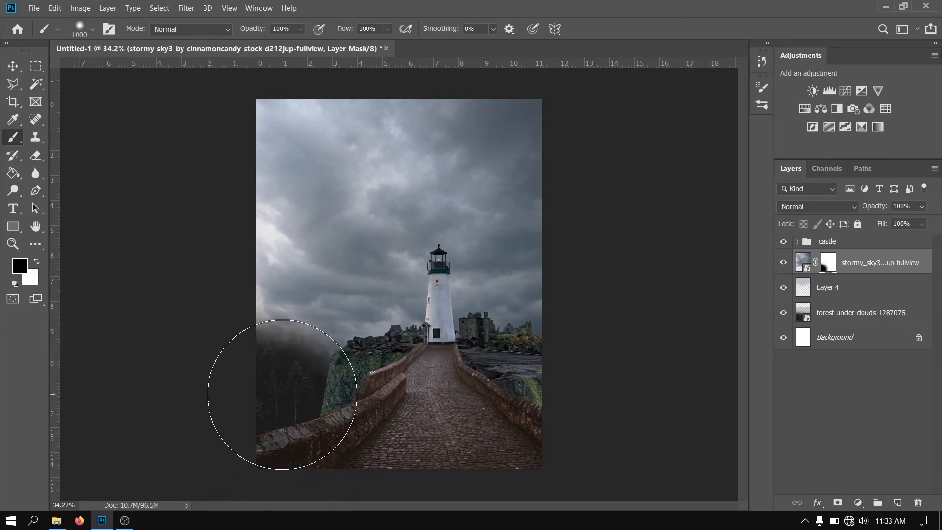
pyautogui.moveTo(275, 370)
pyautogui.mouseDown()
pyautogui.moveTo(267, 307)
pyautogui.moveTo(283, 341)
pyautogui.moveTo(289, 302)
pyautogui.moveTo(300, 337)
pyautogui.moveTo(330, 362)
pyautogui.moveTo(363, 299)
pyautogui.moveTo(394, 332)
pyautogui.moveTo(421, 318)
pyautogui.moveTo(477, 323)
pyautogui.moveTo(536, 364)
pyautogui.moveTo(537, 351)
pyautogui.moveTo(514, 342)
pyautogui.moveTo(372, 352)
pyautogui.moveTo(280, 289)
pyautogui.moveTo(244, 294)
pyautogui.moveTo(310, 338)
pyautogui.moveTo(366, 334)
pyautogui.moveTo(386, 314)
pyautogui.moveTo(342, 318)
pyautogui.moveTo(286, 345)
pyautogui.moveTo(384, 337)
pyautogui.mouseUp()
# Shift the masked stormy sky slightly to refine how its clouds sit behind the lighthouse, and check the blend up close
pyautogui.click(12, 65)
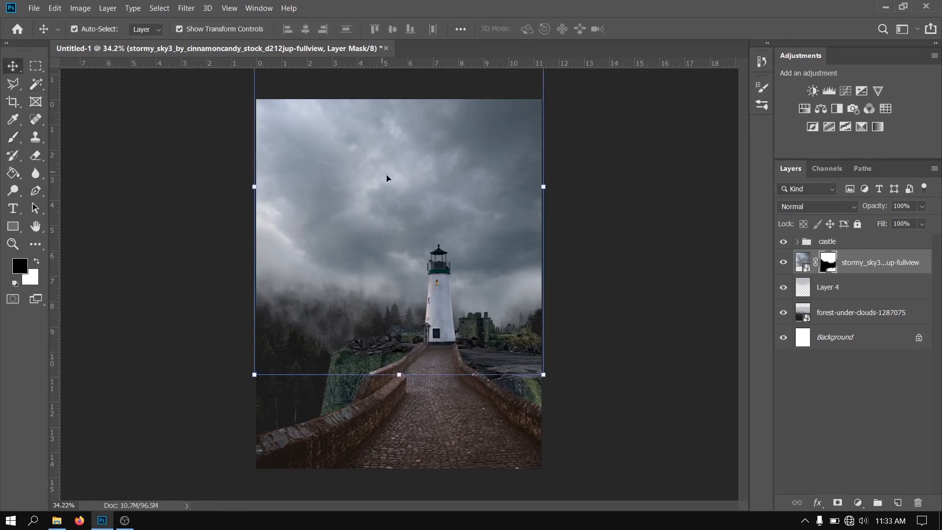
pyautogui.moveTo(389, 173); pyautogui.dragTo(393, 182)
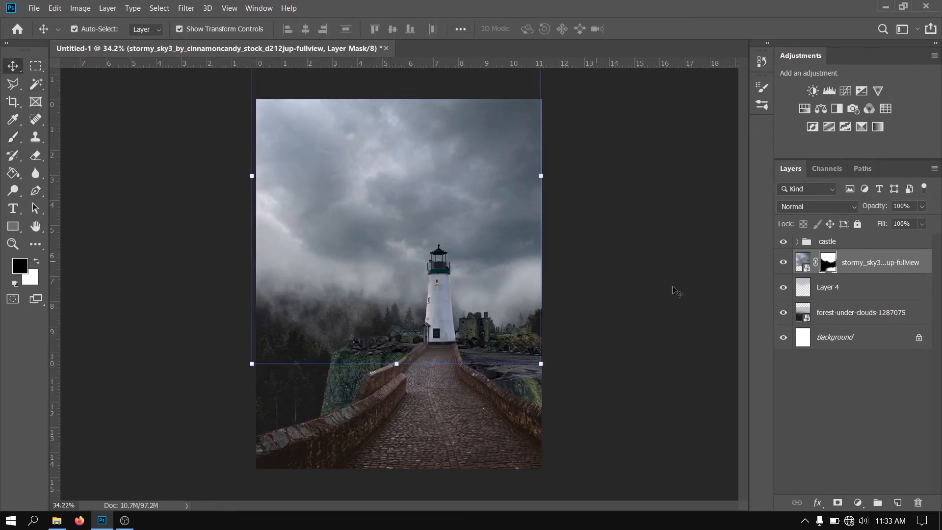
pyautogui.click(702, 319)
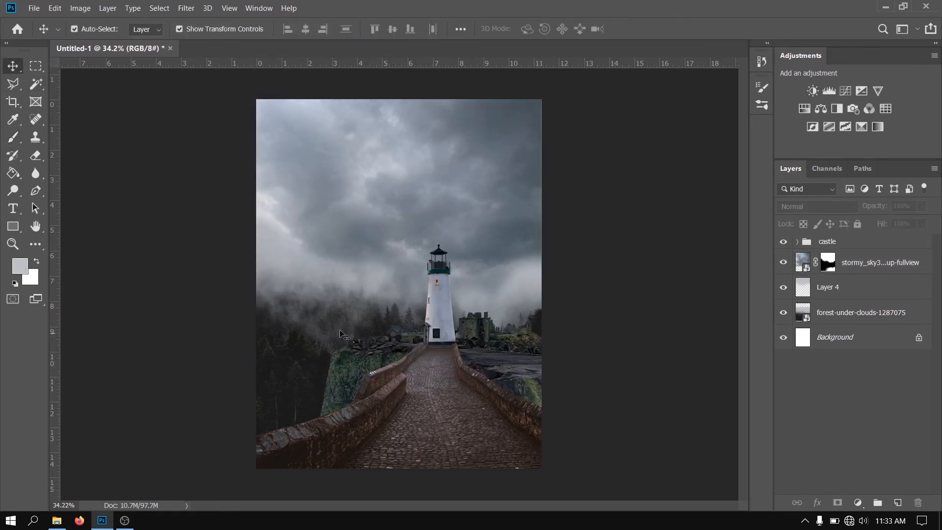
pyautogui.moveTo(364, 217); pyautogui.dragTo(364, 236)
pyautogui.click(643, 385)
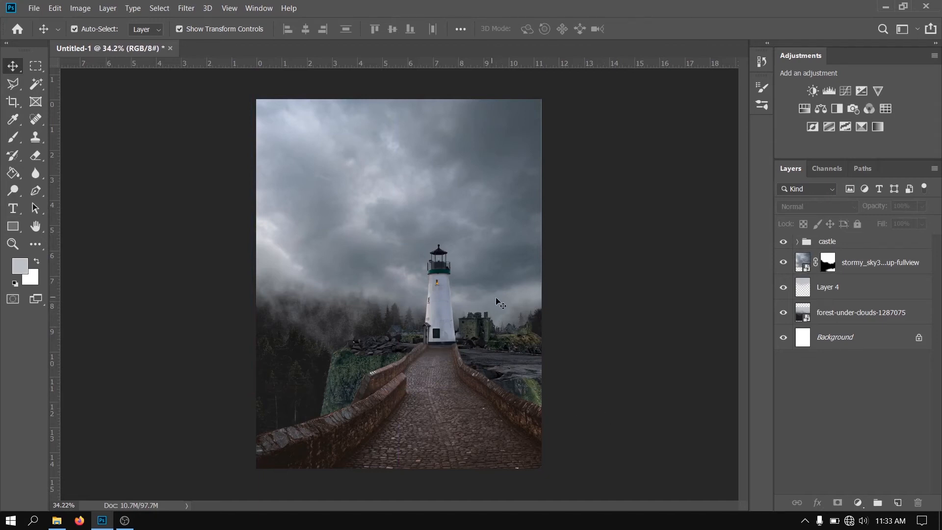
pyautogui.scroll(9, 406, 389)
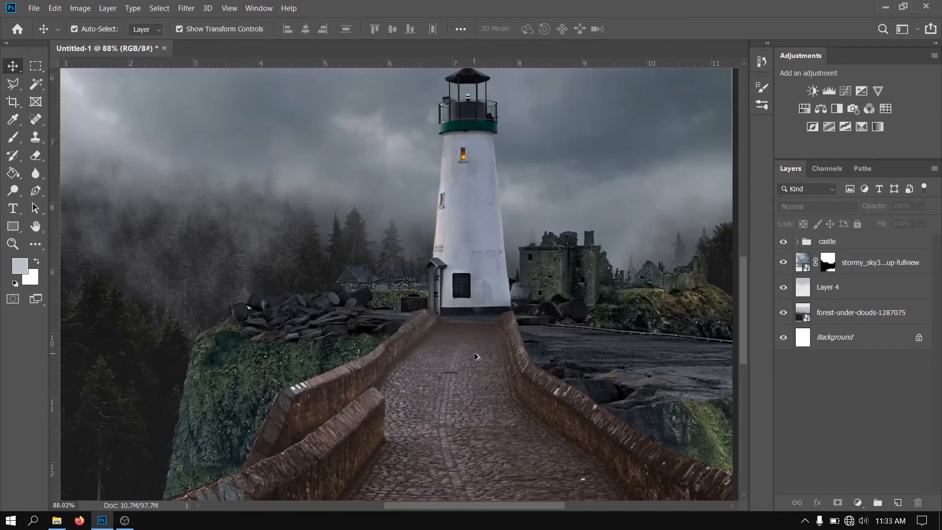
pyautogui.scroll(-10, 473, 352)
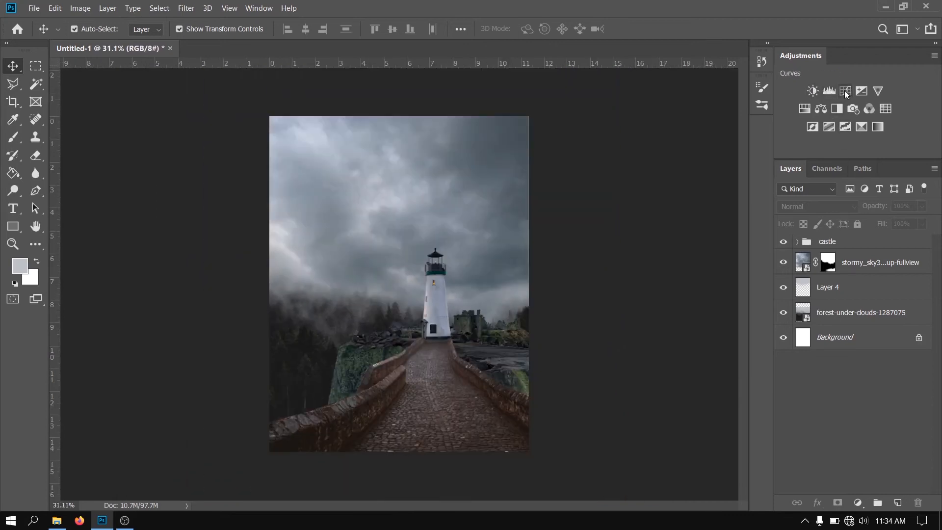
# Add a Black & White adjustment layer with the Default preset above the castle group to compare subject and background tones
pyautogui.click(837, 110)
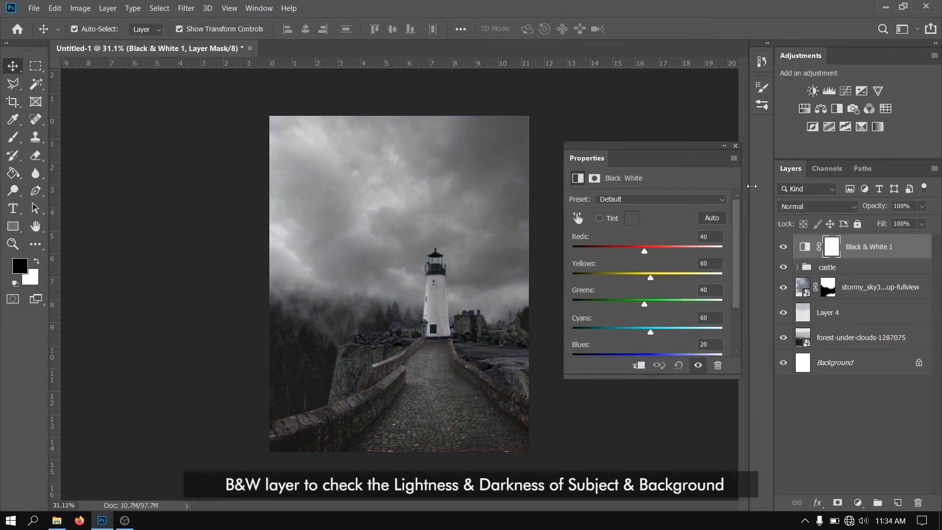
pyautogui.click(735, 146)
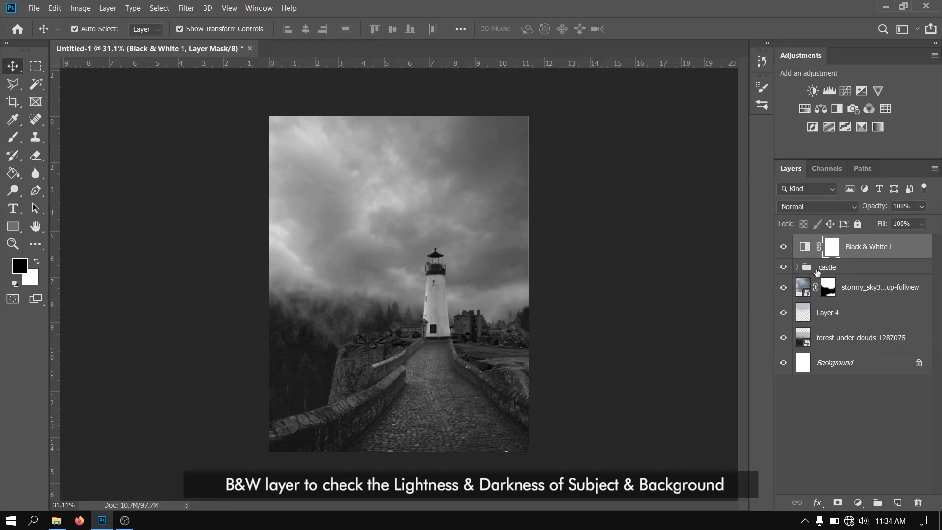
pyautogui.click(797, 267)
pyautogui.click(797, 267)
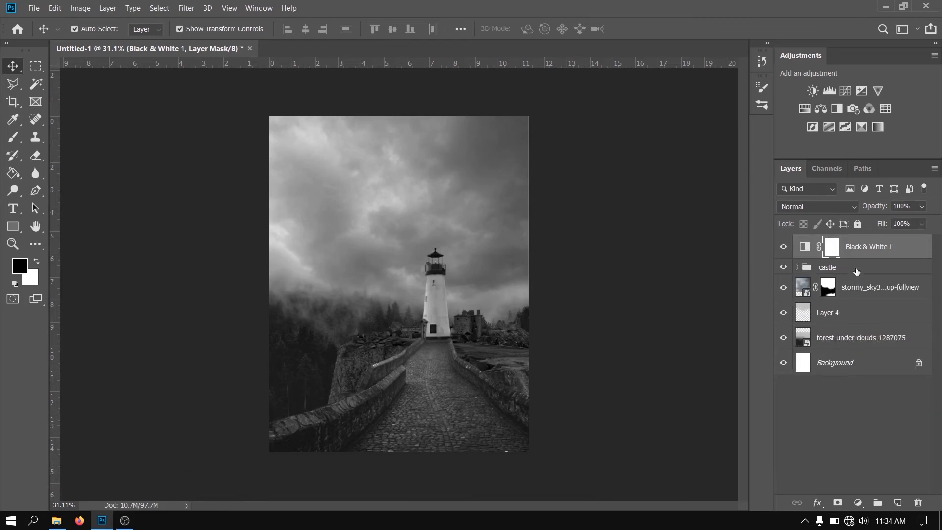
# Add a Levels adjustment clipped to the castle group and lower its white output level to 203
pyautogui.click(834, 267)
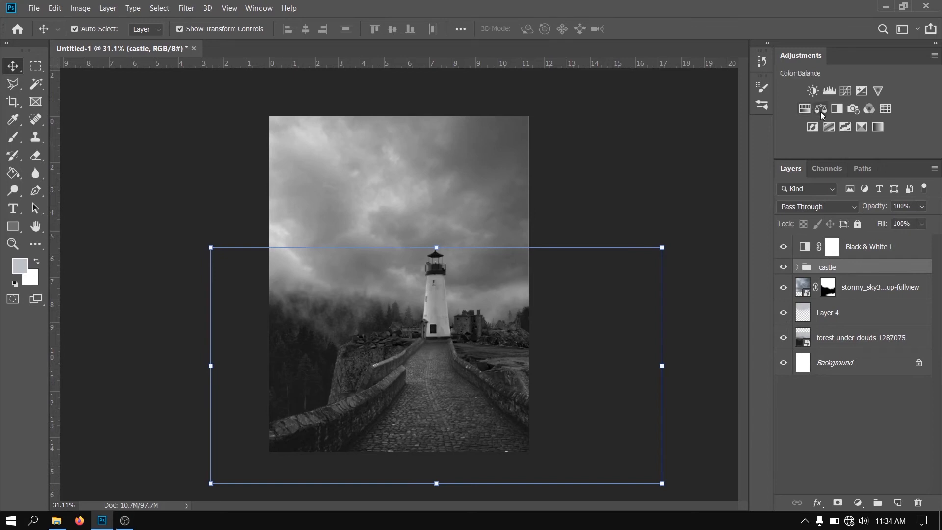
pyautogui.click(829, 91)
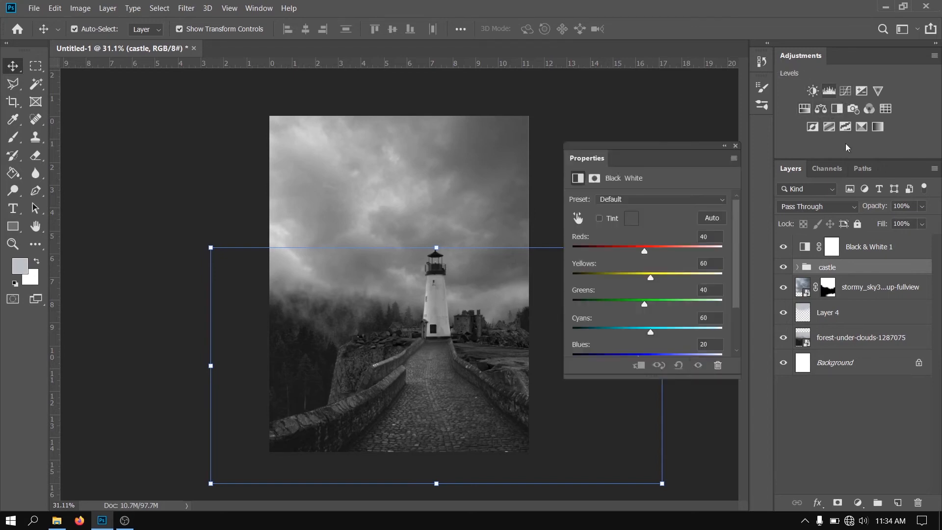
pyautogui.moveTo(719, 329); pyautogui.dragTo(714, 332)
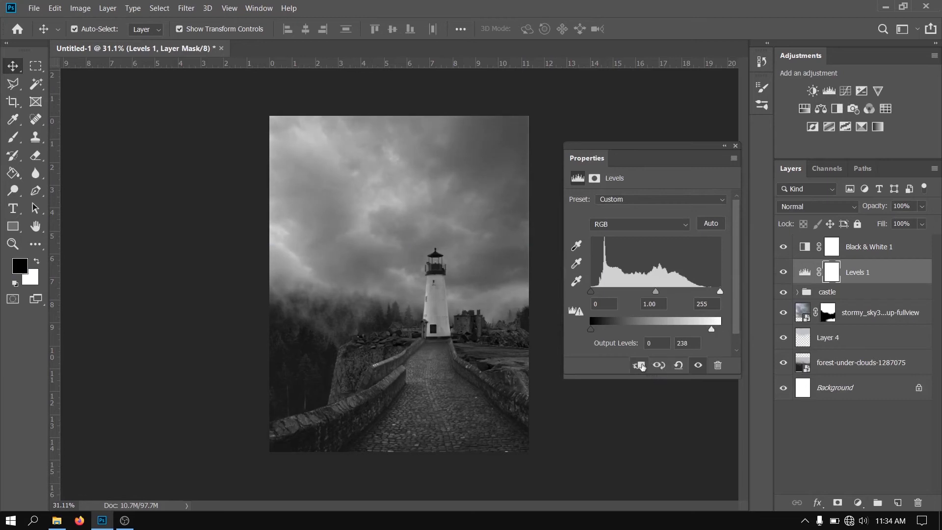
pyautogui.click(639, 366)
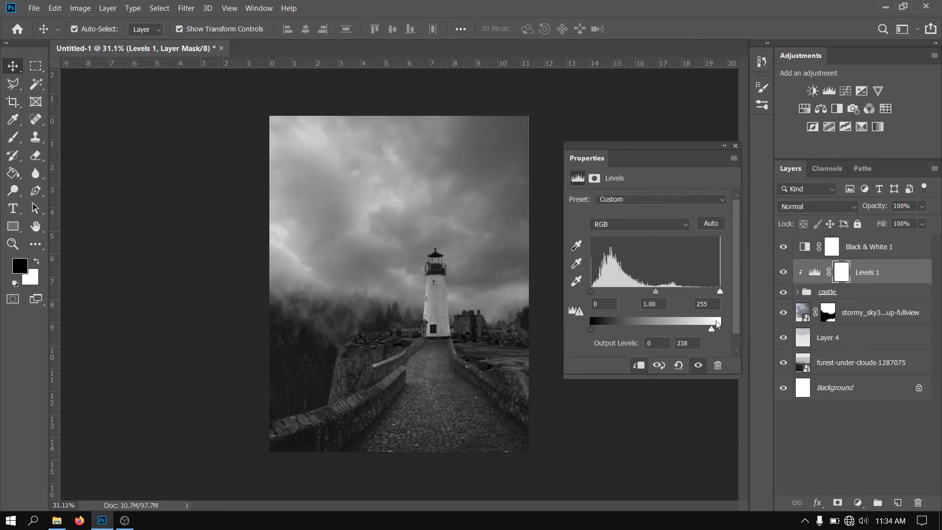
pyautogui.moveTo(712, 332); pyautogui.dragTo(697, 330)
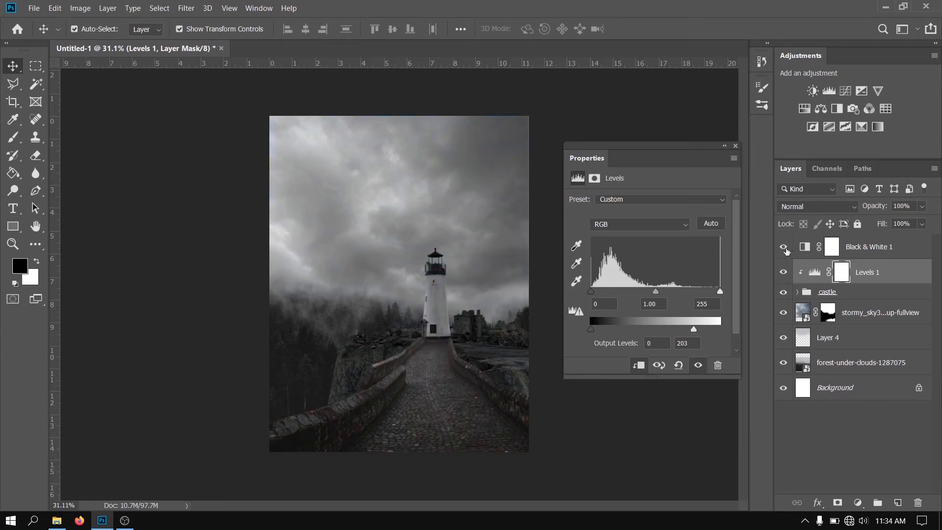
pyautogui.click(735, 146)
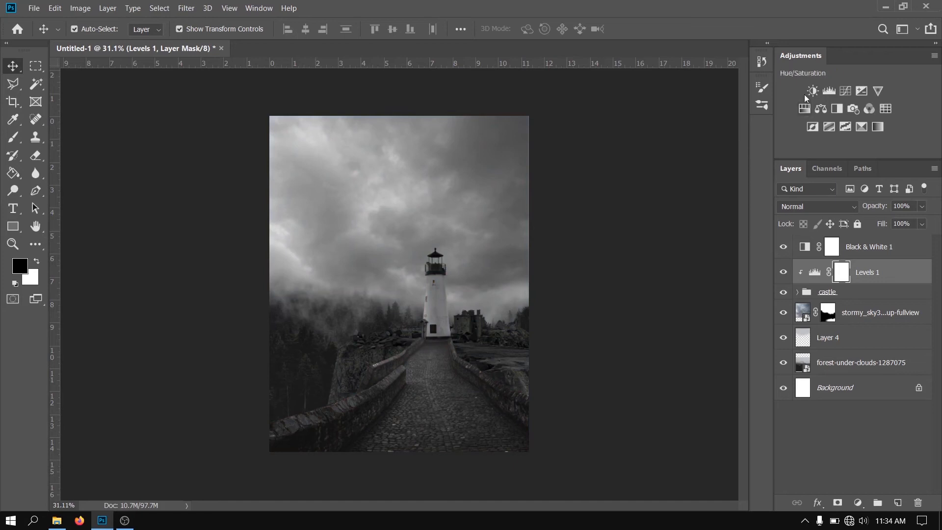
# Hide the Black & White layer and add a Hue/Saturation adjustment above Levels with Greens saturation at -34 and lightness at -28
pyautogui.click(810, 110)
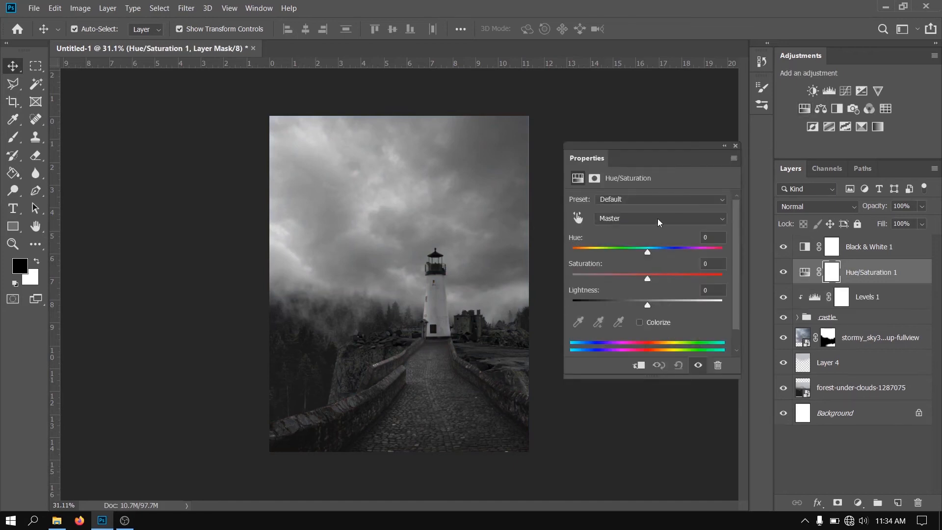
pyautogui.click(657, 218)
pyautogui.click(613, 263)
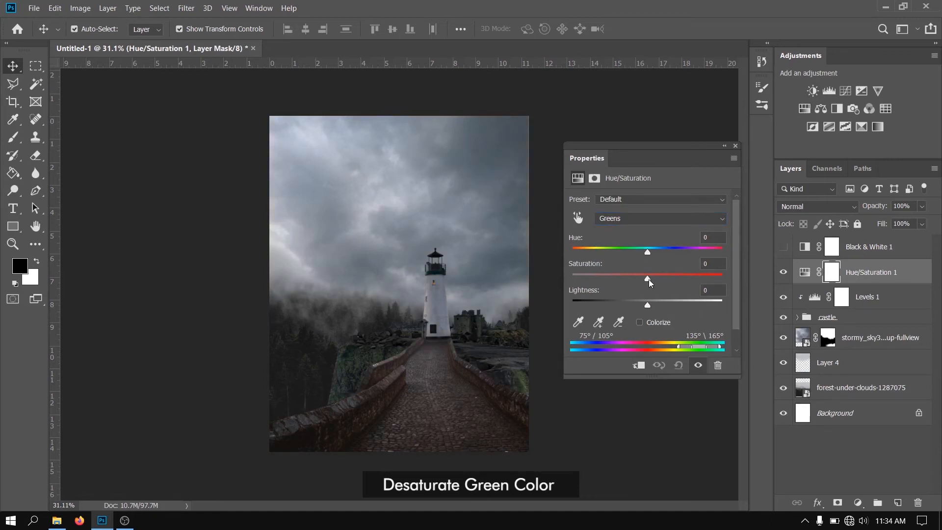
pyautogui.moveTo(647, 278); pyautogui.dragTo(638, 313)
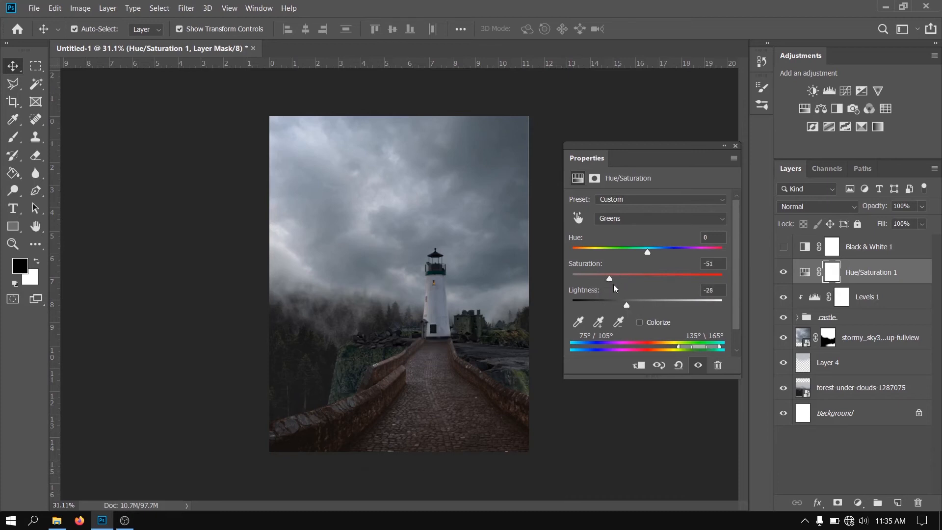
pyautogui.click(736, 146)
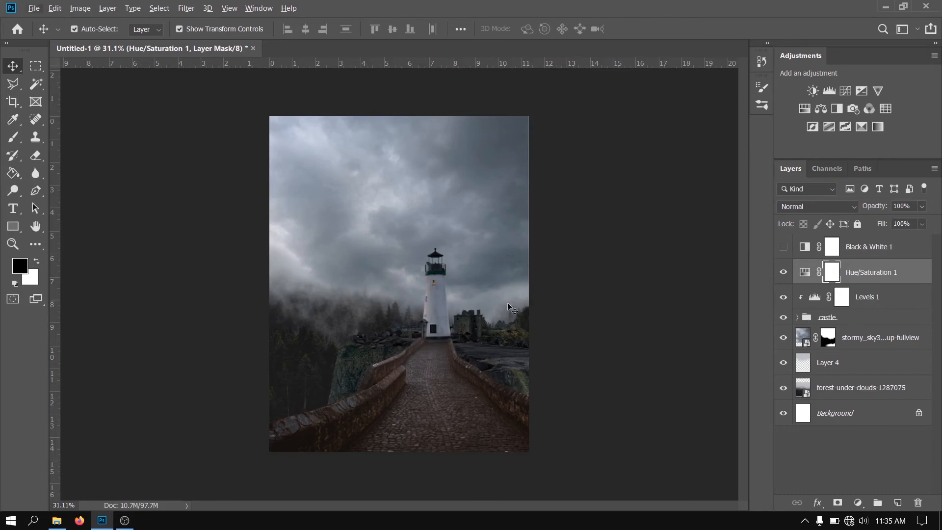
# Inside the castle group, create a Soft Light layer filled with 50% gray above Layer 2 and clip it to Layer 2
pyautogui.scroll(2, 447, 324)
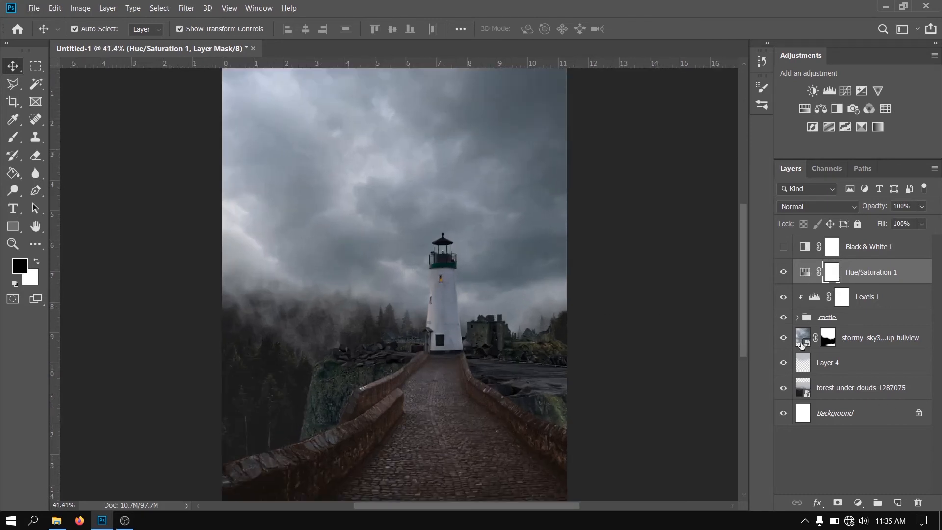
pyautogui.click(798, 317)
pyautogui.scroll(-1, 856, 362)
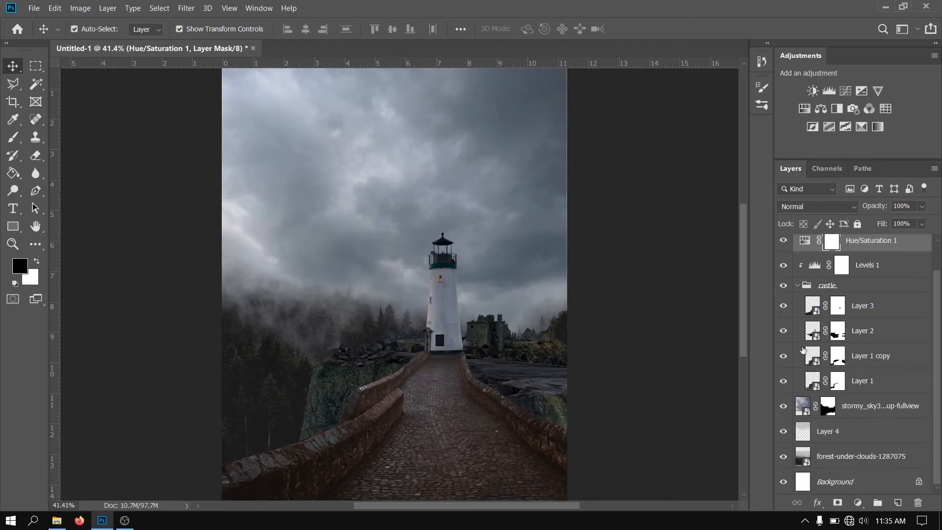
pyautogui.click(783, 305)
pyautogui.click(783, 331)
pyautogui.click(856, 339)
pyautogui.hotkey('ctrl', 'shift', 'n')
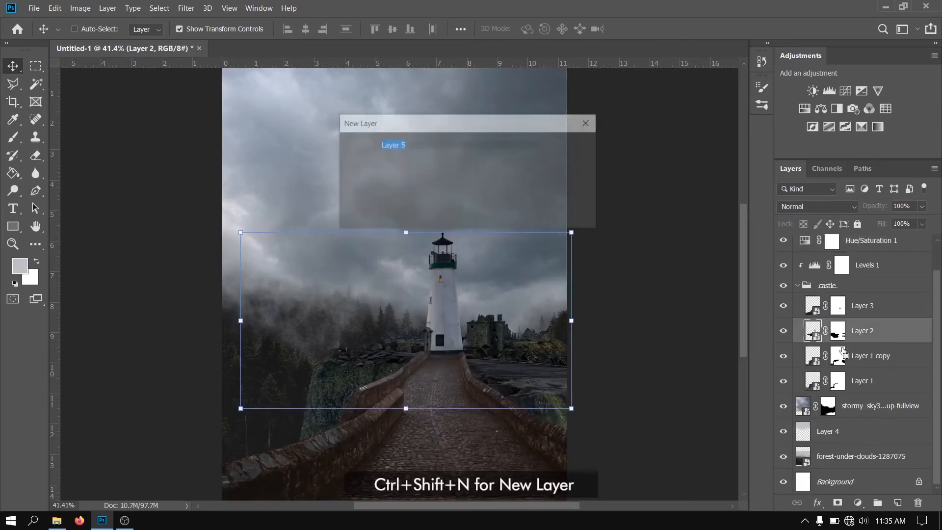
pyautogui.click(428, 204)
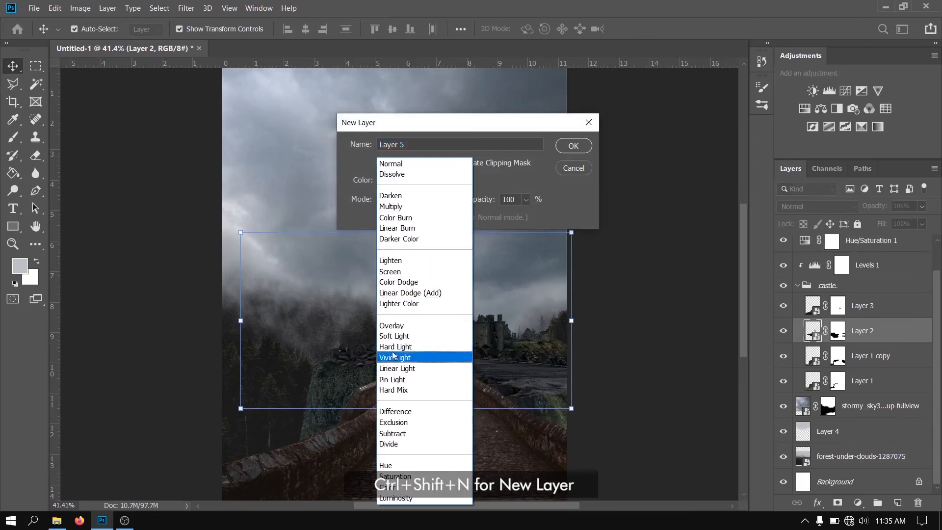
pyautogui.click(400, 340)
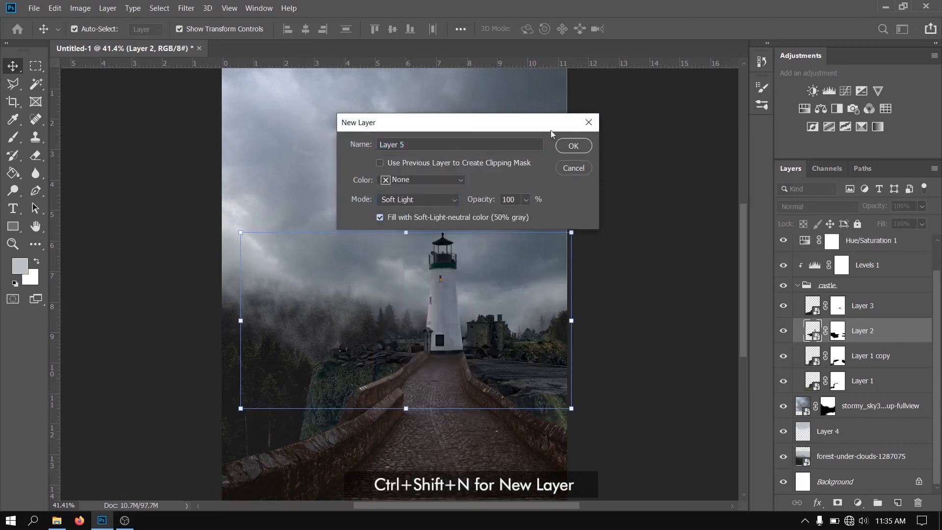
pyautogui.click(572, 146)
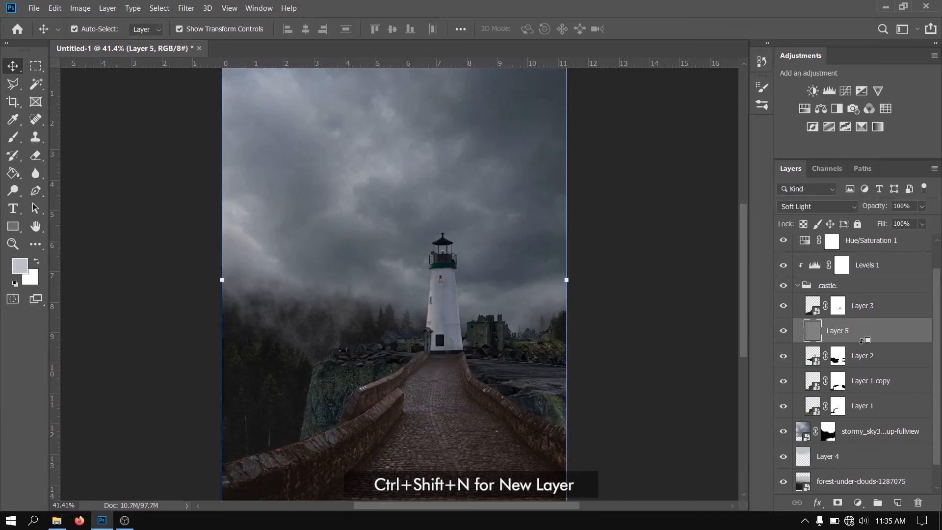
pyautogui.keyDown('alt'); pyautogui.click(862, 340); pyautogui.keyUp('alt')
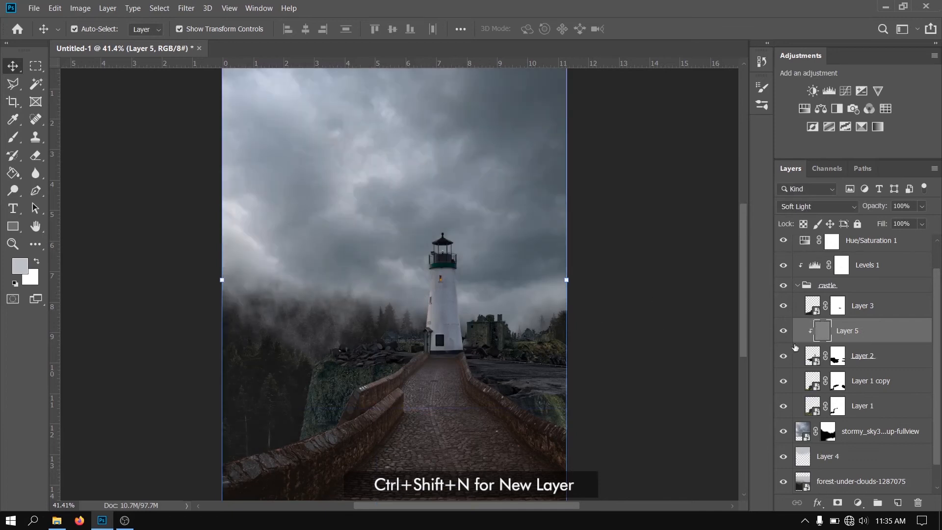
# Dodge the highlights along the lighthouse tower on the gray layer with a 212 px brush at 35% exposure, and compare before and after
pyautogui.click(12, 190)
pyautogui.scroll(2, 429, 279)
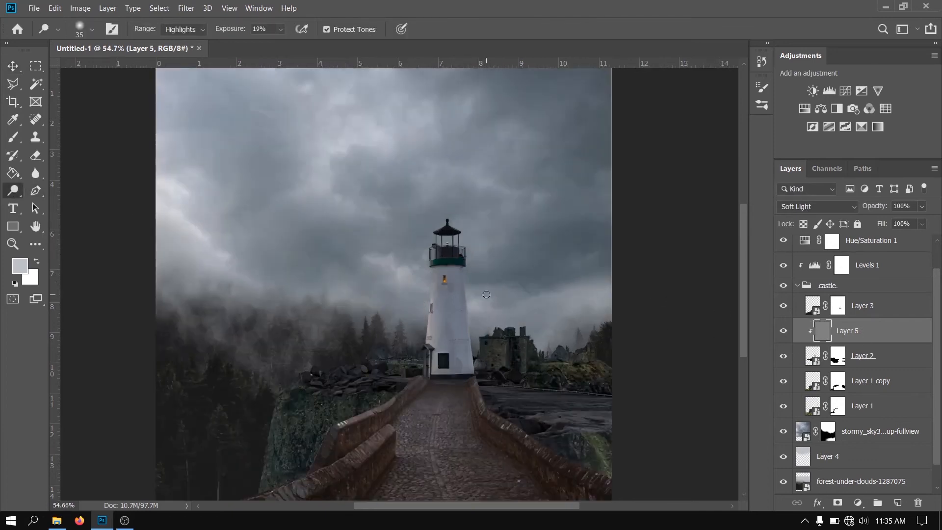
pyautogui.scroll(1, 486, 295)
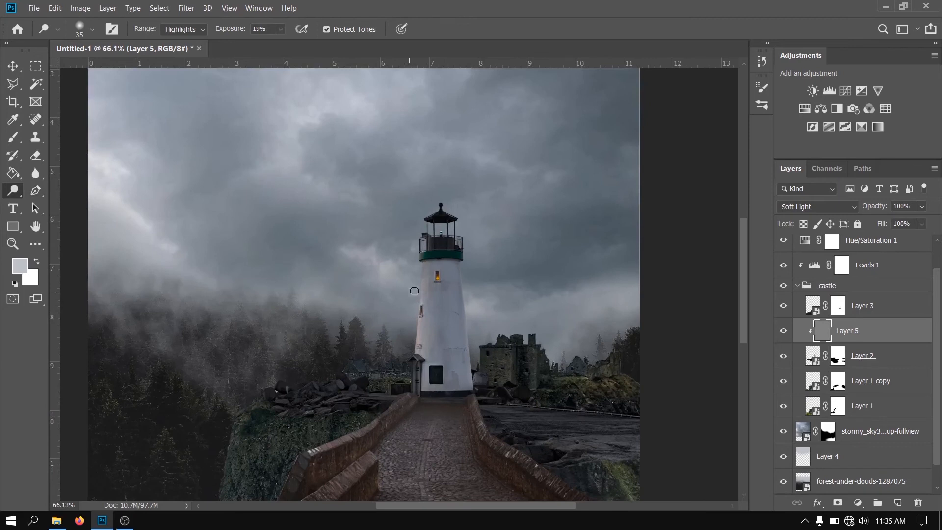
pyautogui.moveTo(428, 288); pyautogui.dragTo(466, 289)
pyautogui.moveTo(429, 287)
pyautogui.mouseDown()
pyautogui.moveTo(417, 349)
pyautogui.moveTo(422, 307)
pyautogui.mouseUp()
pyautogui.moveTo(443, 272)
pyautogui.mouseDown()
pyautogui.moveTo(408, 332)
pyautogui.moveTo(405, 372)
pyautogui.moveTo(418, 282)
pyautogui.moveTo(410, 384)
pyautogui.moveTo(415, 283)
pyautogui.moveTo(407, 397)
pyautogui.moveTo(425, 271)
pyautogui.moveTo(410, 382)
pyautogui.moveTo(408, 356)
pyautogui.mouseUp()
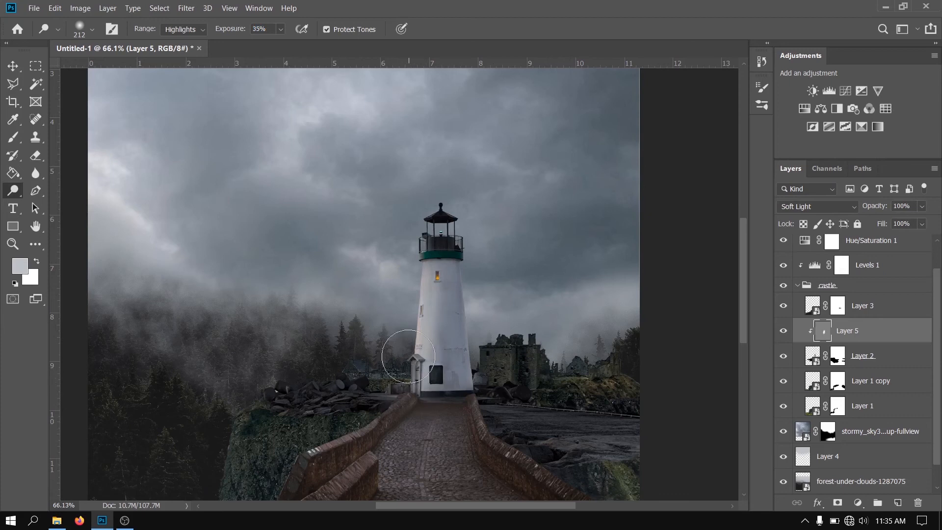
pyautogui.scroll(-1, 393, 353)
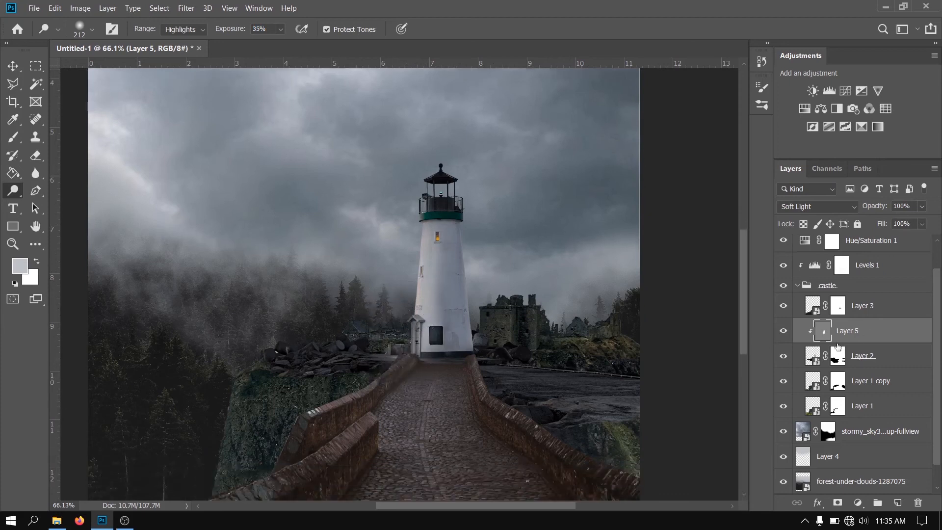
pyautogui.click(783, 330)
pyautogui.click(784, 330)
# Burn the midtones of the rocks beside the lighthouse base on the gray layer with a 127 px brush at 50% exposure
pyautogui.rightClick(13, 190)
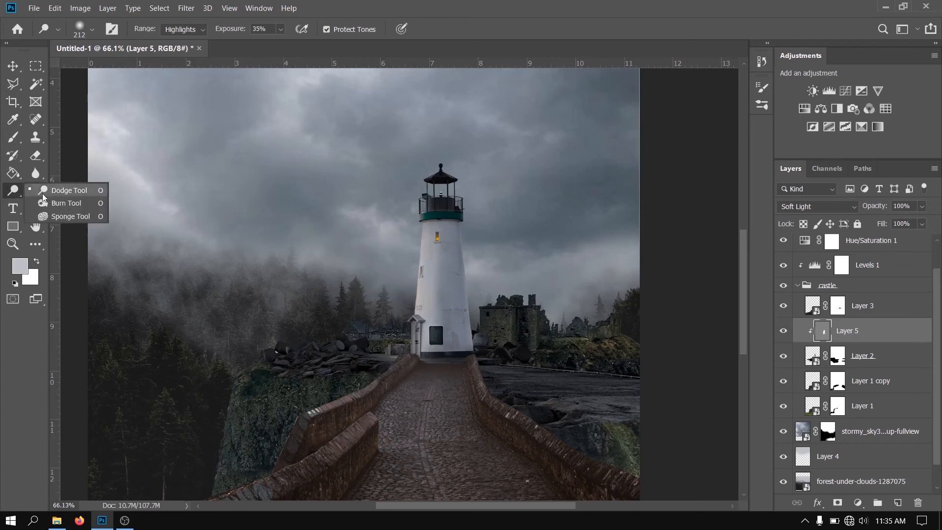
pyautogui.click(62, 203)
pyautogui.moveTo(394, 359)
pyautogui.mouseDown()
pyautogui.moveTo(398, 385)
pyautogui.moveTo(386, 375)
pyautogui.moveTo(392, 357)
pyautogui.moveTo(392, 379)
pyautogui.moveTo(396, 359)
pyautogui.moveTo(370, 391)
pyautogui.moveTo(398, 355)
pyautogui.mouseUp()
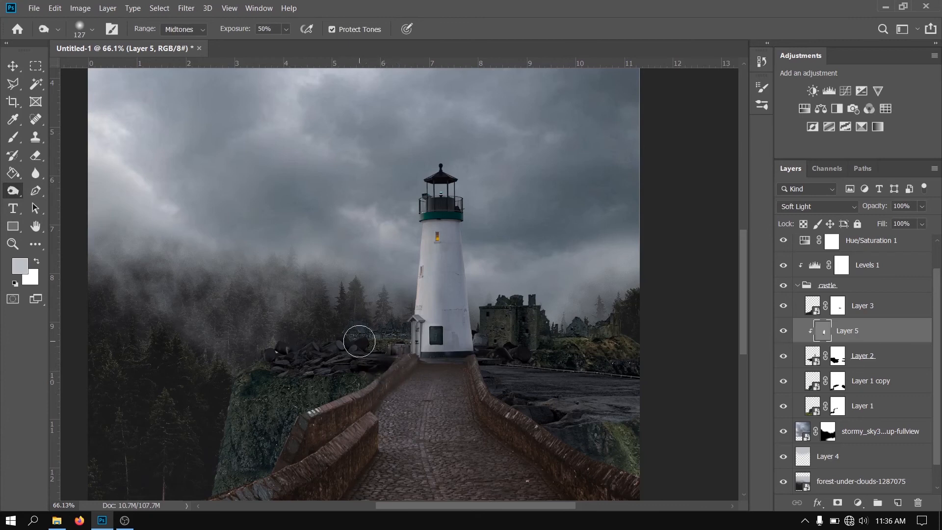
pyautogui.scroll(-5, 358, 336)
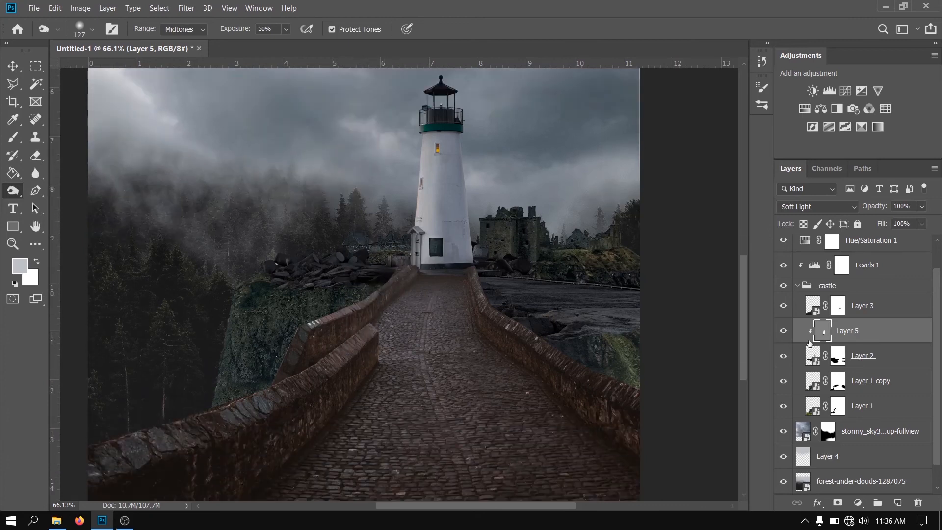
# Compare the lighthouse and rocks with and without the dodge-and-burn adjustments on Layer 5
pyautogui.click(782, 331)
pyautogui.click(783, 331)
pyautogui.scroll(-2, 568, 372)
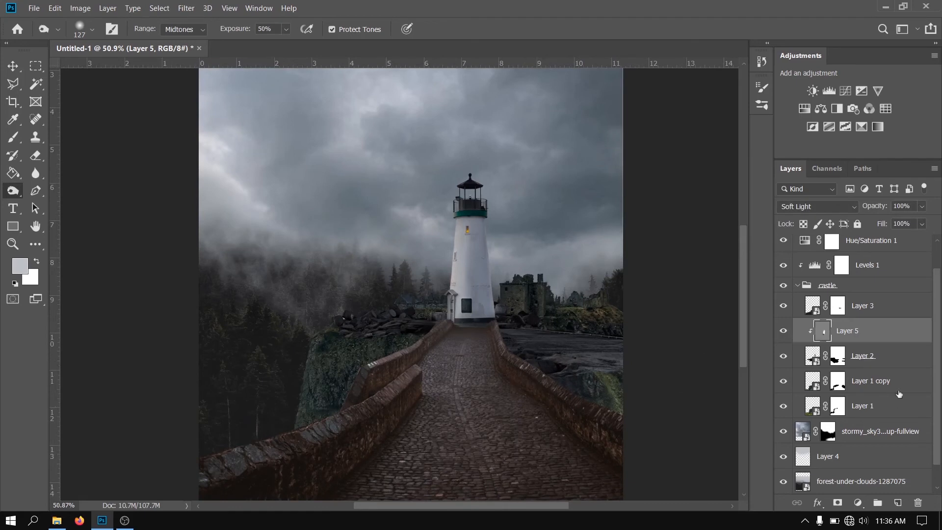
# Create a Soft Light layer filled with 50% gray above Layer 3 and clip it to Layer 3
pyautogui.click(867, 306)
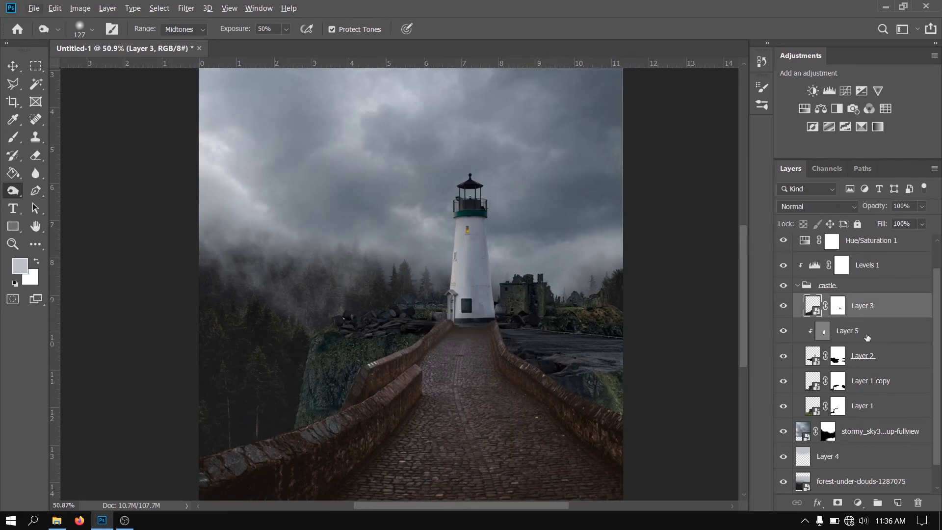
pyautogui.hotkey('ctrl', 'shift', 'n')
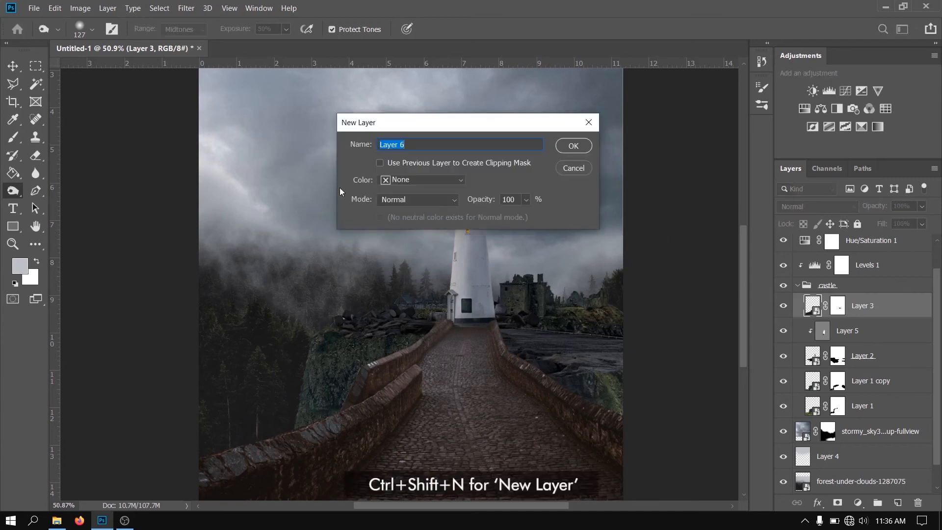
pyautogui.click(425, 200)
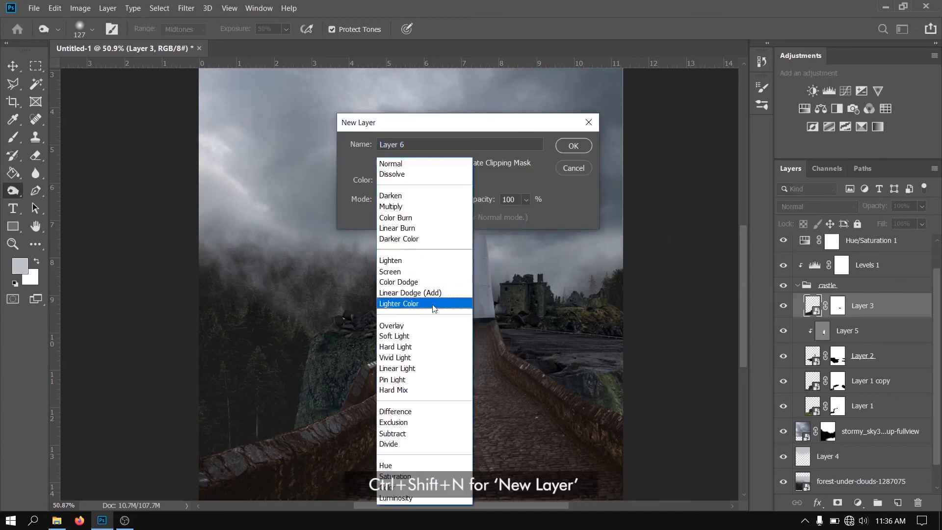
pyautogui.click(407, 336)
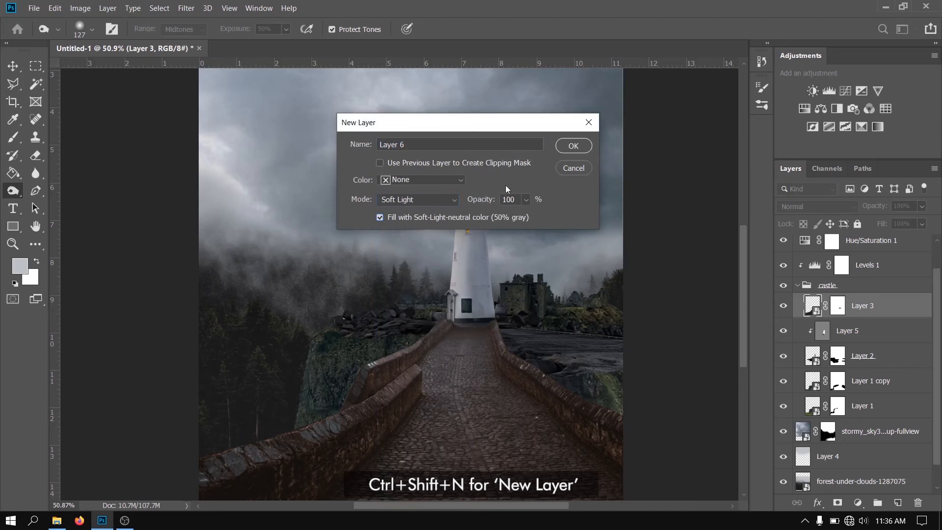
pyautogui.click(568, 146)
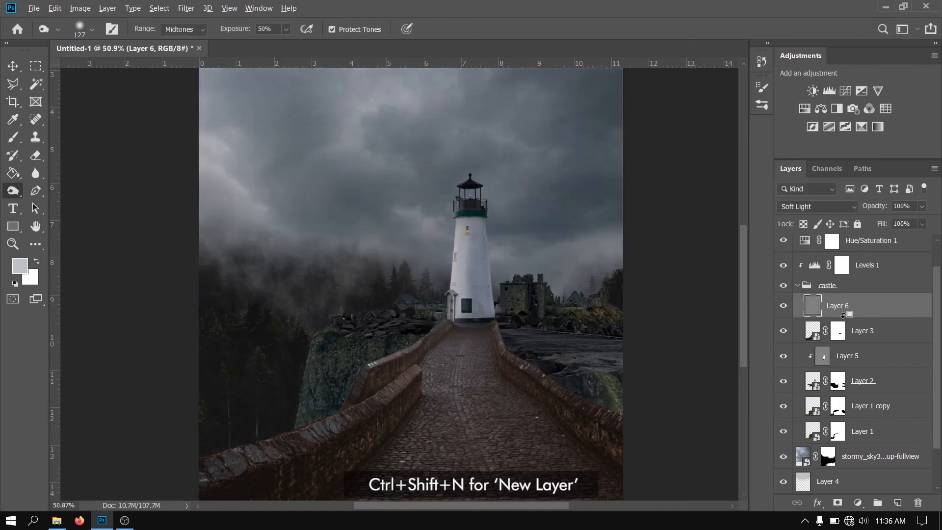
pyautogui.keyDown('alt'); pyautogui.click(843, 315); pyautogui.keyUp('alt')
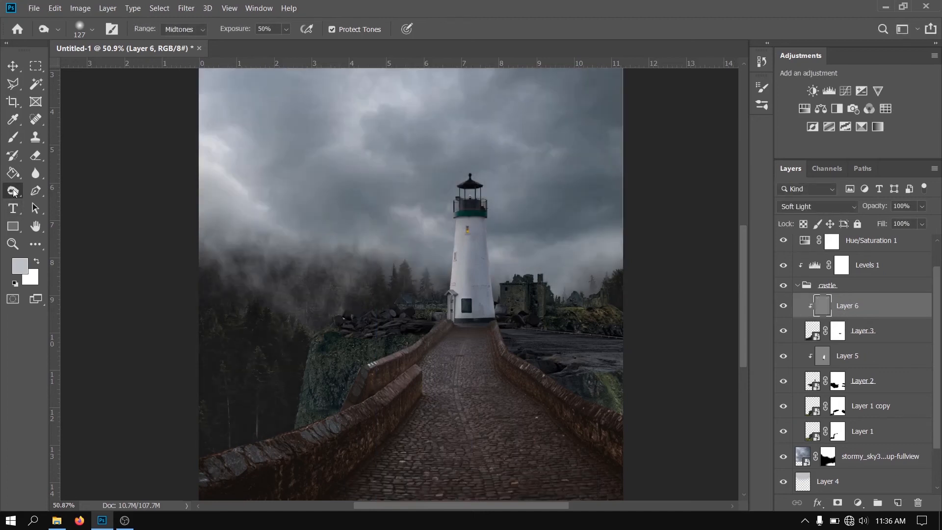
# Dodge the highlights along the cobblestone path on the new gray layer with a 212 px brush at 35% exposure
pyautogui.rightClick(13, 192)
pyautogui.click(71, 192)
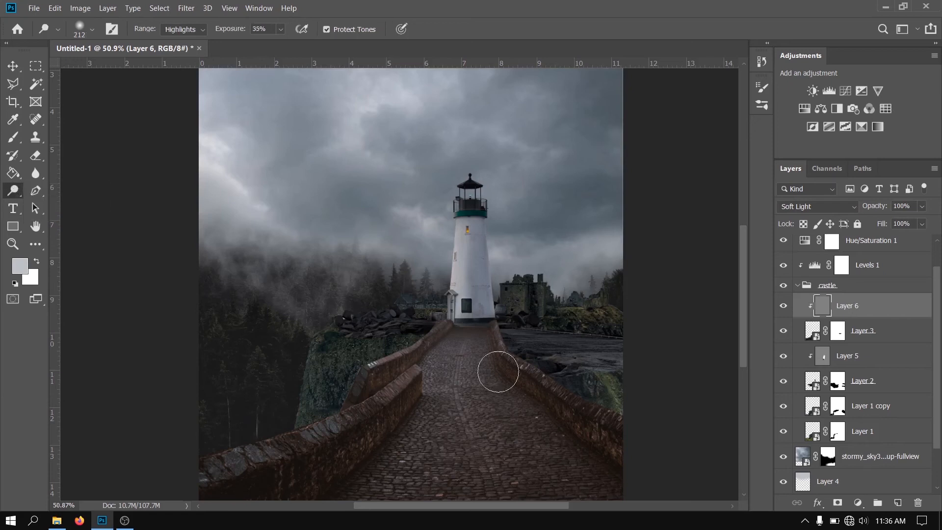
pyautogui.moveTo(470, 343)
pyautogui.mouseDown()
pyautogui.moveTo(496, 384)
pyautogui.moveTo(608, 491)
pyautogui.mouseUp()
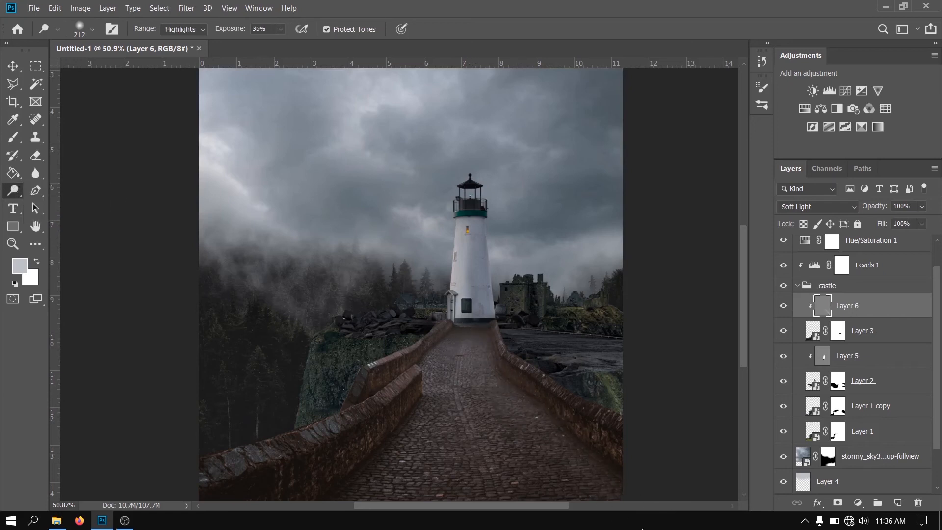
# Burn the midtones of the bridge on Layer 6 with a 335 px brush at 50% exposure, and compare before and after
pyautogui.rightClick(15, 194)
pyautogui.click(71, 202)
pyautogui.moveTo(447, 404)
pyautogui.mouseDown()
pyautogui.moveTo(441, 363)
pyautogui.moveTo(451, 345)
pyautogui.moveTo(438, 361)
pyautogui.moveTo(460, 341)
pyautogui.moveTo(400, 370)
pyautogui.moveTo(446, 337)
pyautogui.moveTo(419, 383)
pyautogui.moveTo(438, 368)
pyautogui.moveTo(380, 442)
pyautogui.moveTo(425, 390)
pyautogui.moveTo(377, 476)
pyautogui.moveTo(480, 398)
pyautogui.mouseUp()
pyautogui.moveTo(448, 387)
pyautogui.mouseDown()
pyautogui.moveTo(430, 518)
pyautogui.moveTo(441, 385)
pyautogui.moveTo(488, 407)
pyautogui.moveTo(485, 364)
pyautogui.mouseUp()
pyautogui.scroll(1, 376, 453)
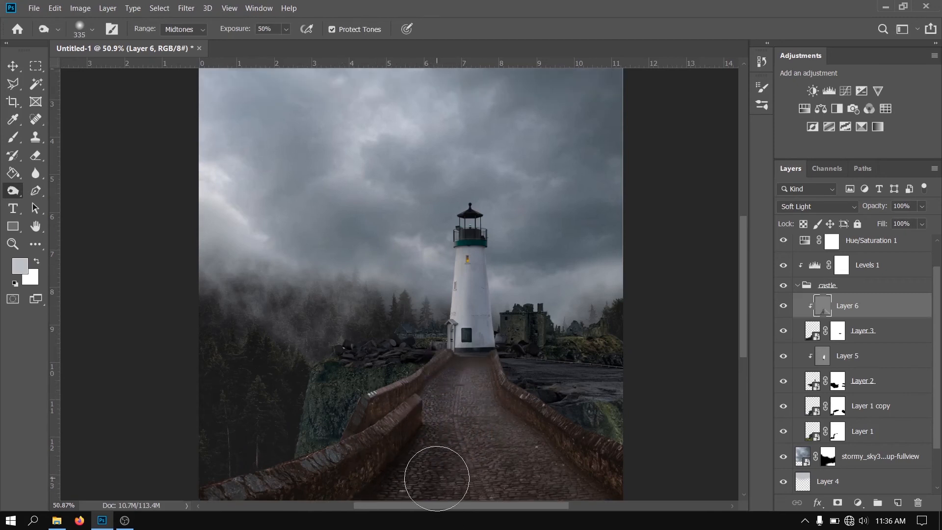
pyautogui.scroll(1, 435, 473)
pyautogui.scroll(1, 436, 478)
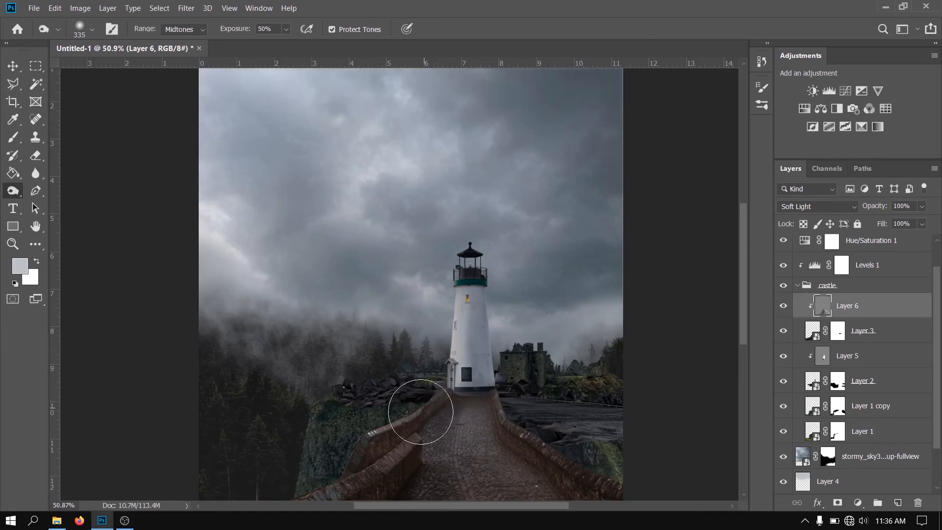
pyautogui.scroll(-2, 385, 451)
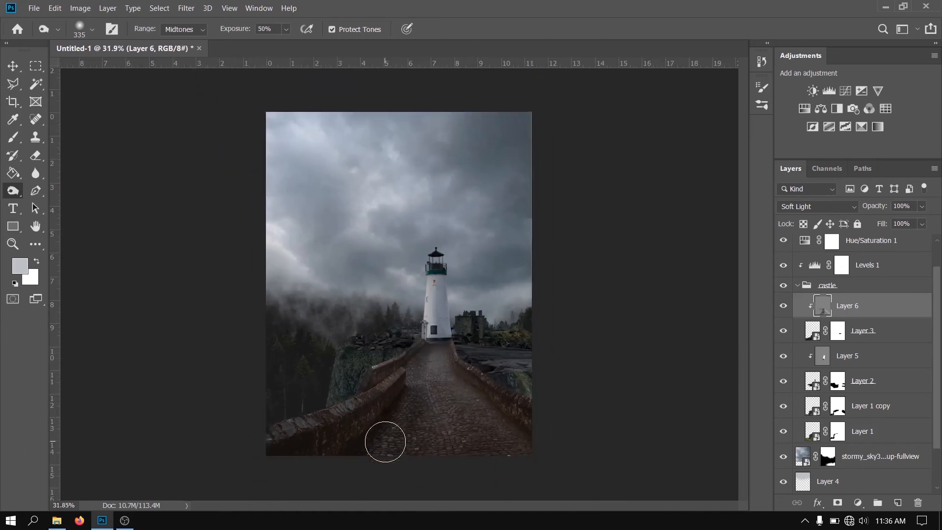
pyautogui.click(783, 306)
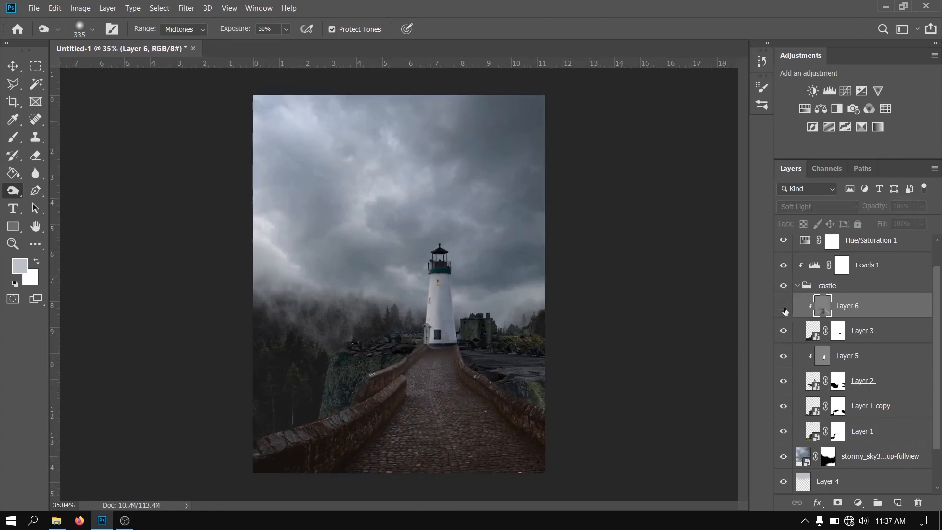
pyautogui.click(784, 306)
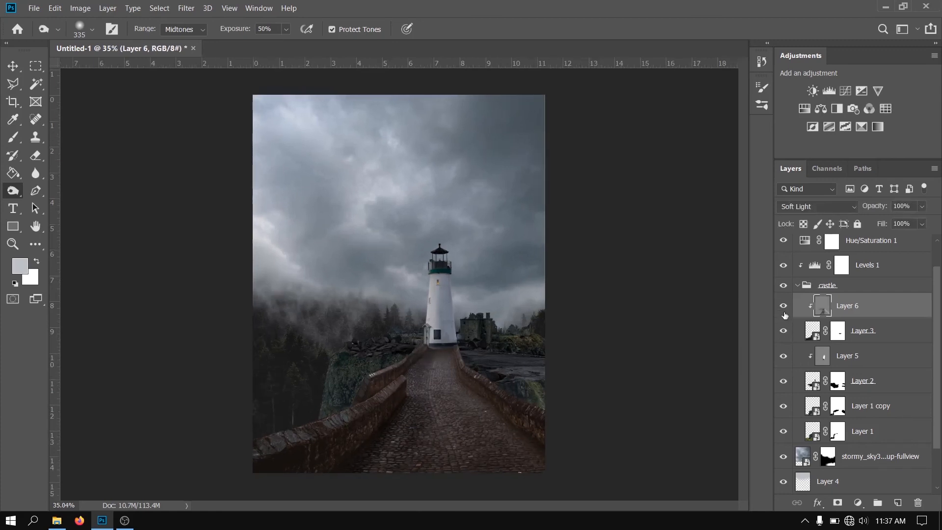
# Collapse the castle group, delete the Black & White adjustment layer and stamp all visible layers into a new merged layer on top
pyautogui.click(797, 285)
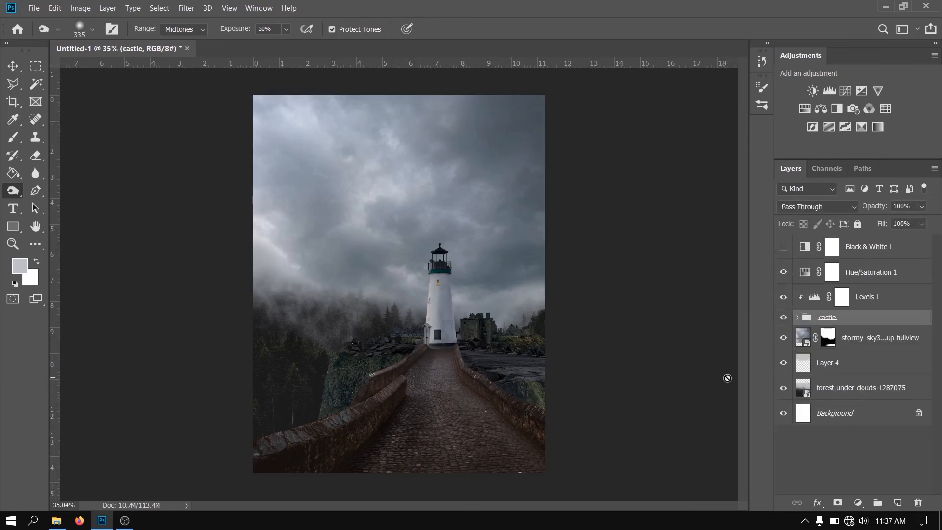
pyautogui.click(890, 254)
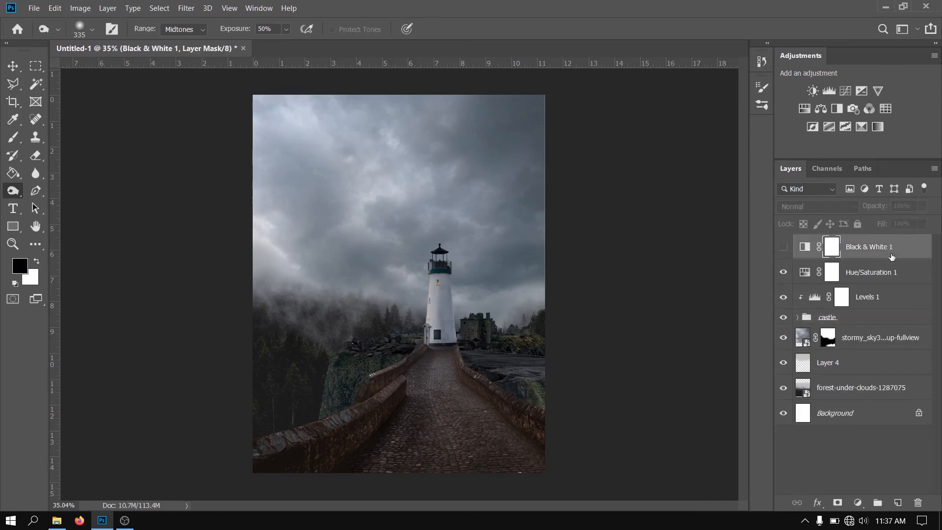
pyautogui.moveTo(897, 255); pyautogui.dragTo(917, 503)
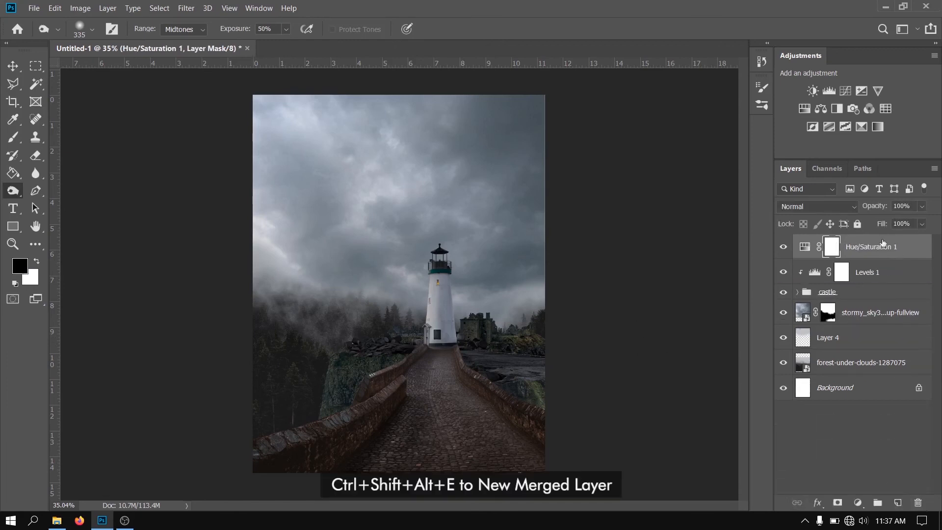
pyautogui.hotkey('ctrl', 'shift', 'alt', 'e')
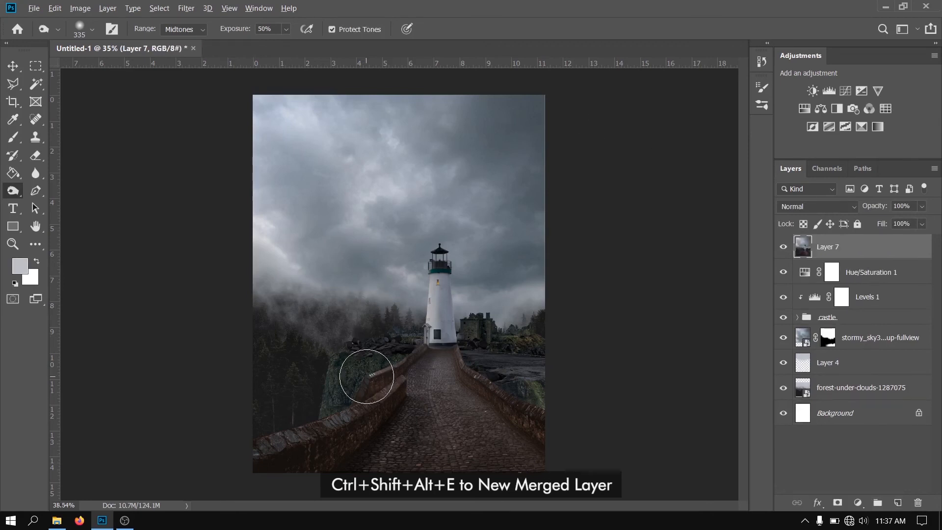
# Start a Field Blur on the merged layer and place its first pin on the near end of the left bridge wall with 4 px blur
pyautogui.scroll(1, 363, 373)
pyautogui.click(189, 9)
pyautogui.moveTo(210, 140)
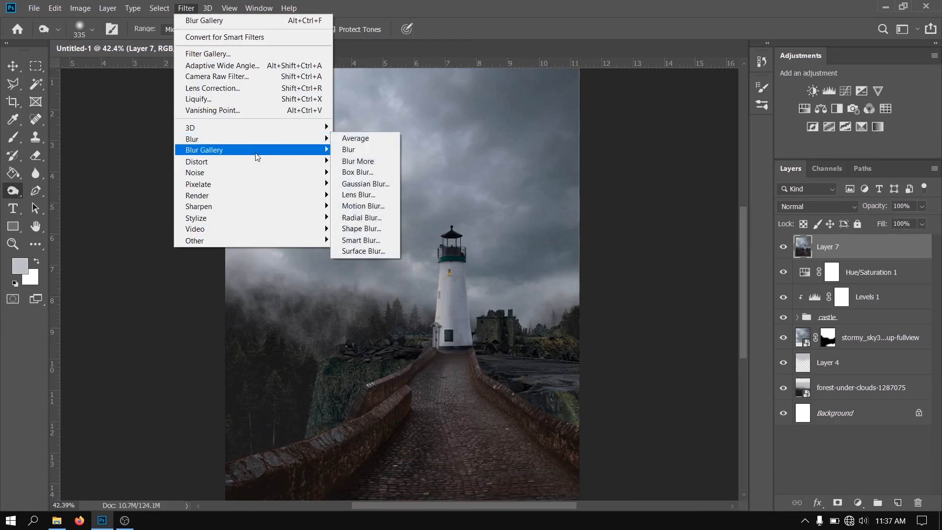
pyautogui.click(358, 150)
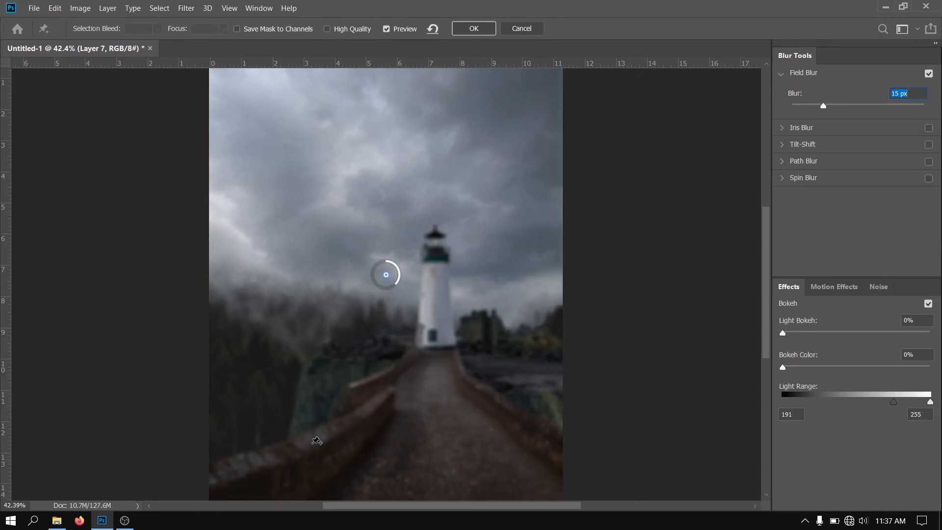
pyautogui.moveTo(386, 275); pyautogui.dragTo(254, 464)
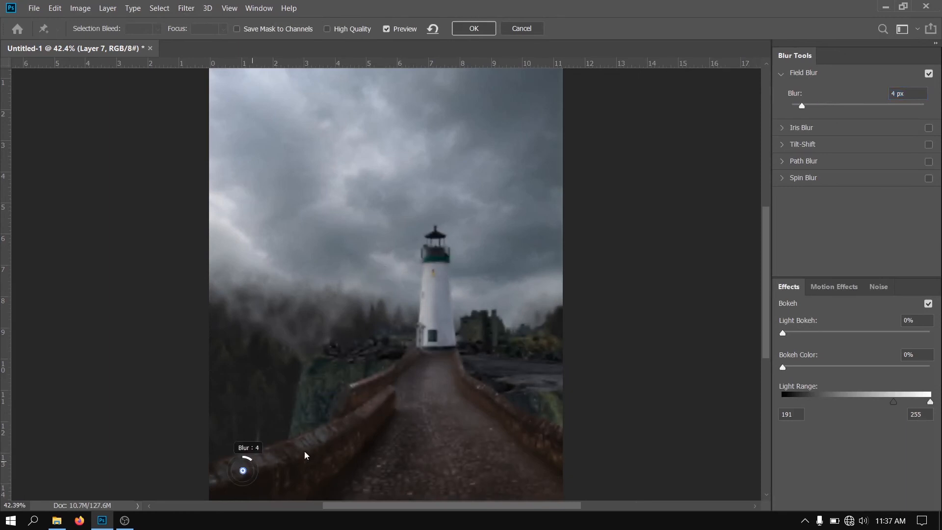
pyautogui.scroll(4, 459, 441)
pyautogui.scroll(-3, 211, 432)
pyautogui.scroll(1, 184, 412)
pyautogui.moveTo(147, 380)
pyautogui.mouseDown()
pyautogui.moveTo(133, 401)
pyautogui.moveTo(147, 395)
pyautogui.moveTo(139, 391)
pyautogui.mouseUp()
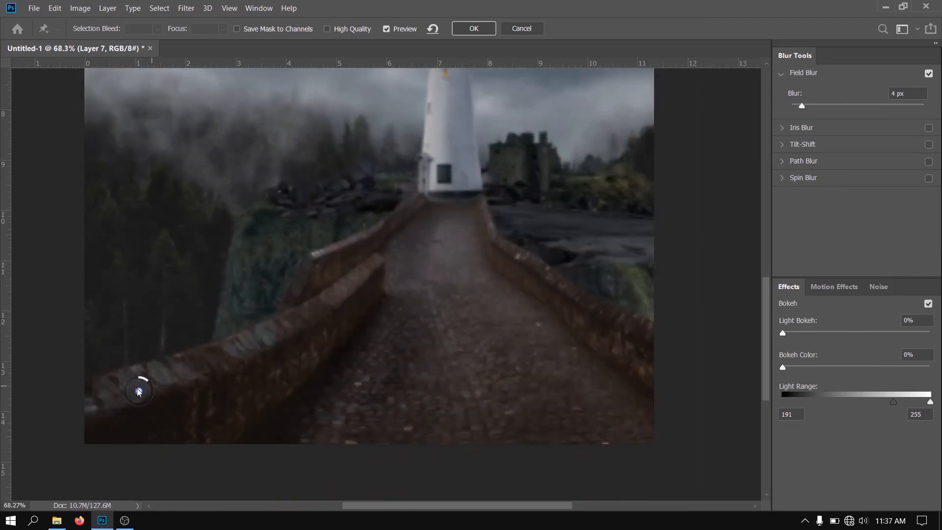
# Add Field Blur pins at the near centre of the cobblestone path and the bridge's near right corner, reducing the blur of both
pyautogui.click(445, 431)
pyautogui.moveTo(447, 419); pyautogui.dragTo(451, 424)
pyautogui.click(646, 417)
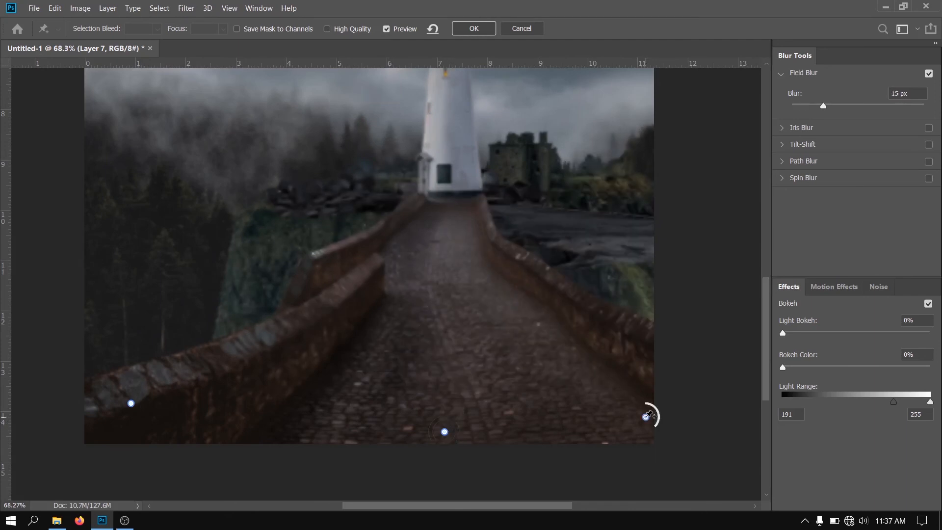
pyautogui.moveTo(651, 404); pyautogui.dragTo(654, 407)
# Add Field Blur pins on the left cliff edge and the dark forest at the far left, each with 4 px blur
pyautogui.click(223, 255)
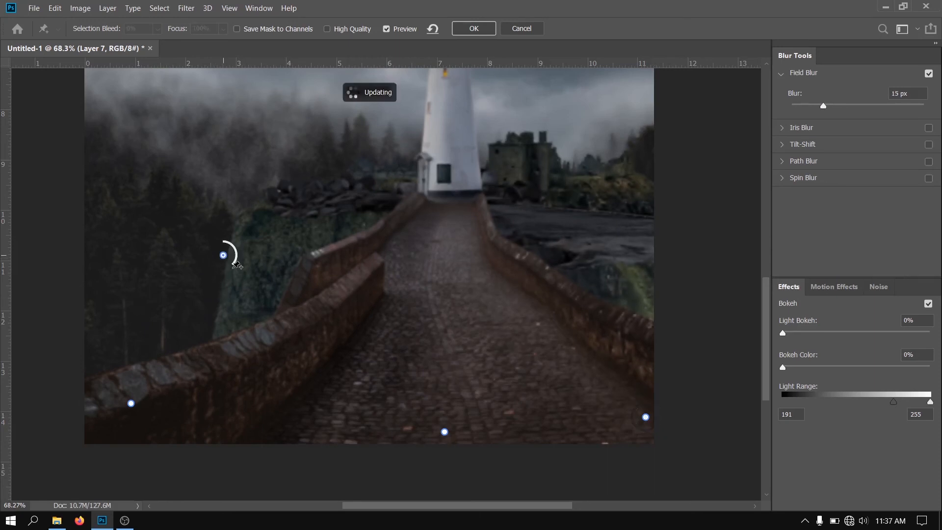
pyautogui.moveTo(233, 265); pyautogui.dragTo(230, 246)
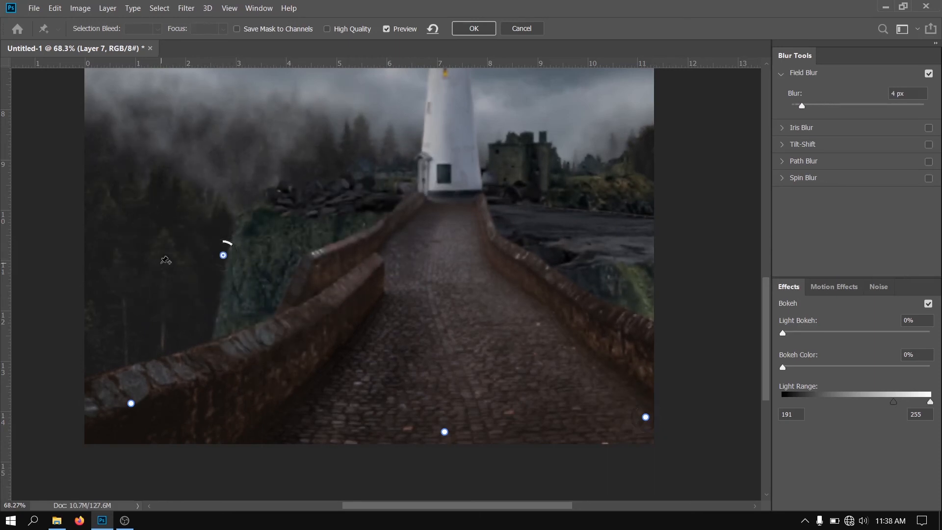
pyautogui.click(104, 206)
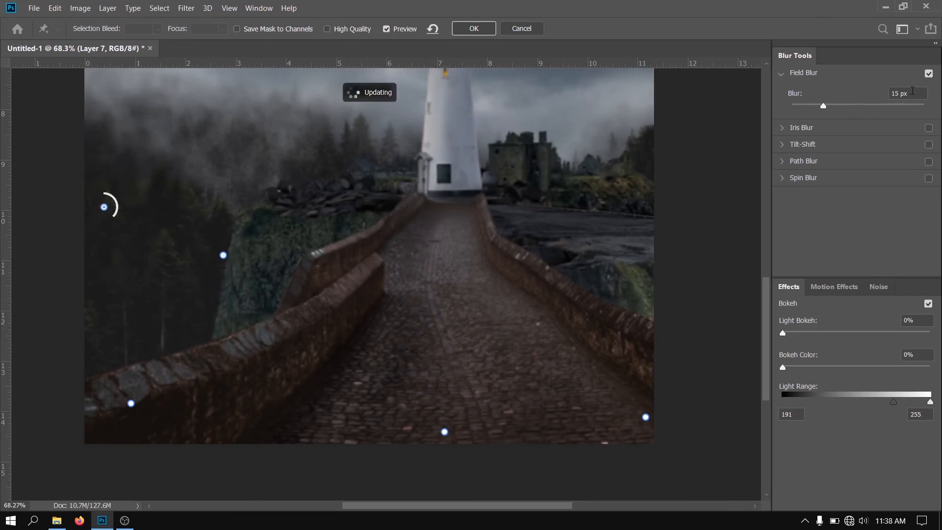
pyautogui.doubleClick(912, 91)
pyautogui.write('4')
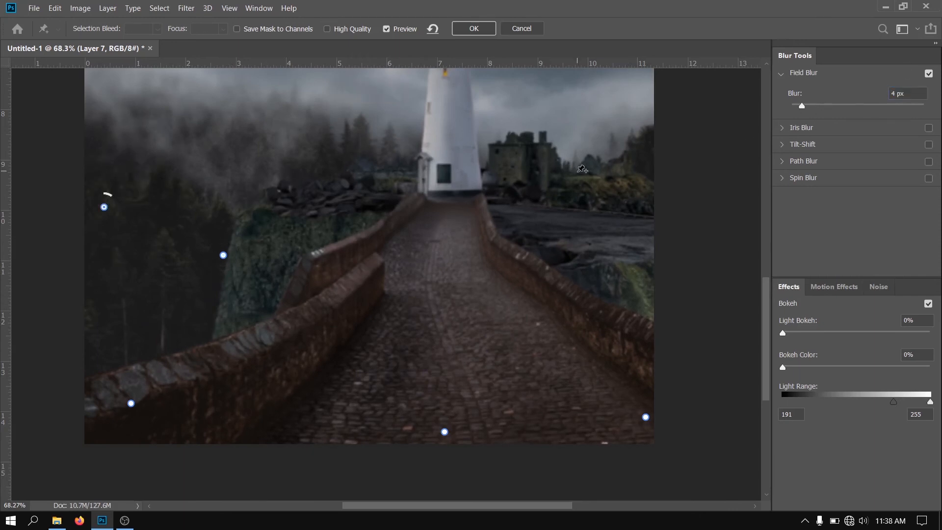
# Add Field Blur pins on the greenery right of the castle ruin and the rocks left of the lighthouse, each with 3 px blur
pyautogui.click(582, 169)
pyautogui.doubleClick(908, 94)
pyautogui.write('3')
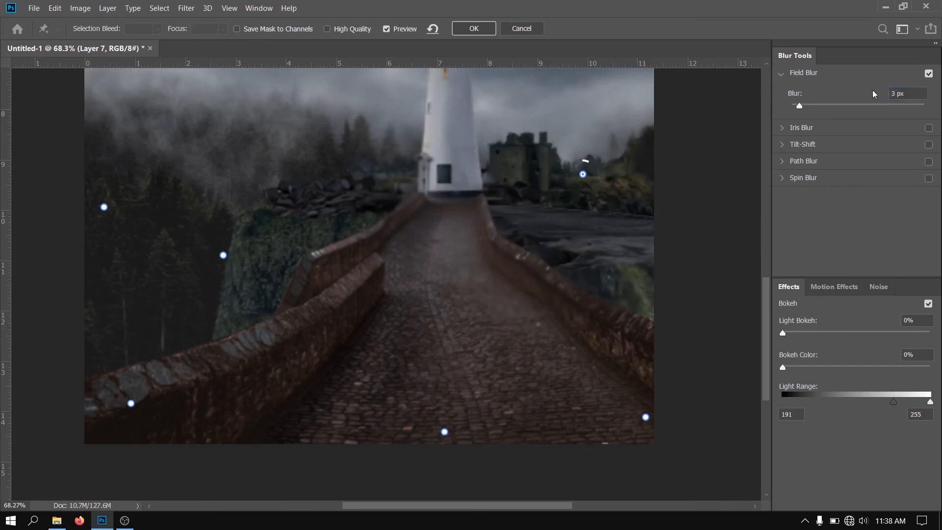
pyautogui.click(327, 184)
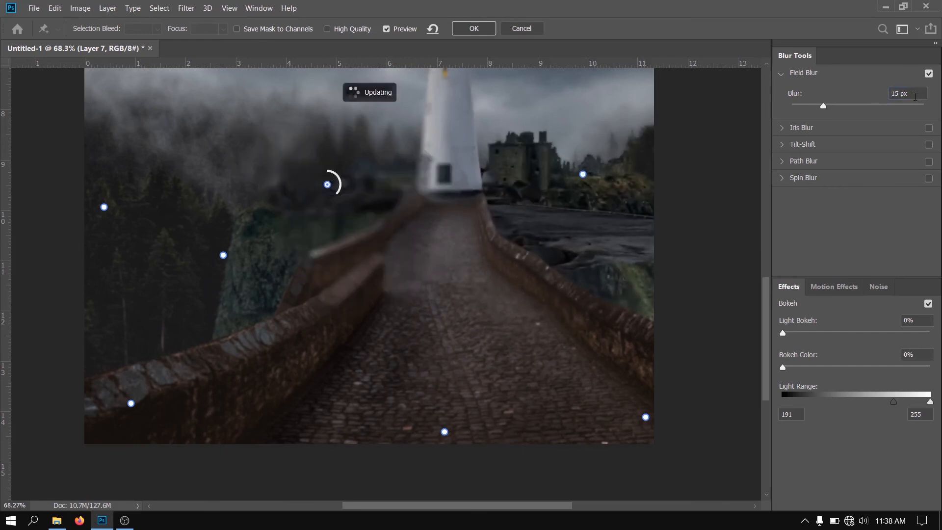
pyautogui.write('3')
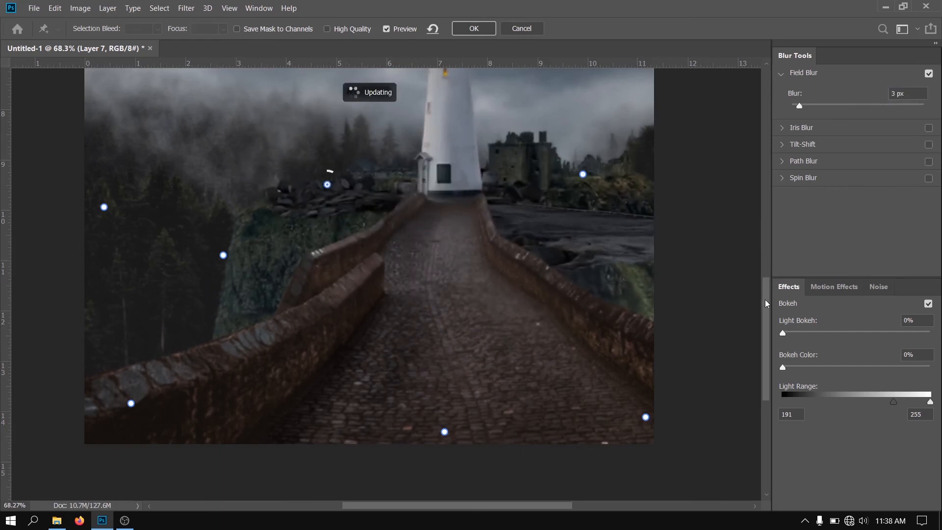
# Add a Field Blur pin on the middle of the lighthouse tower with 0 px blur
pyautogui.moveTo(767, 303); pyautogui.dragTo(768, 258)
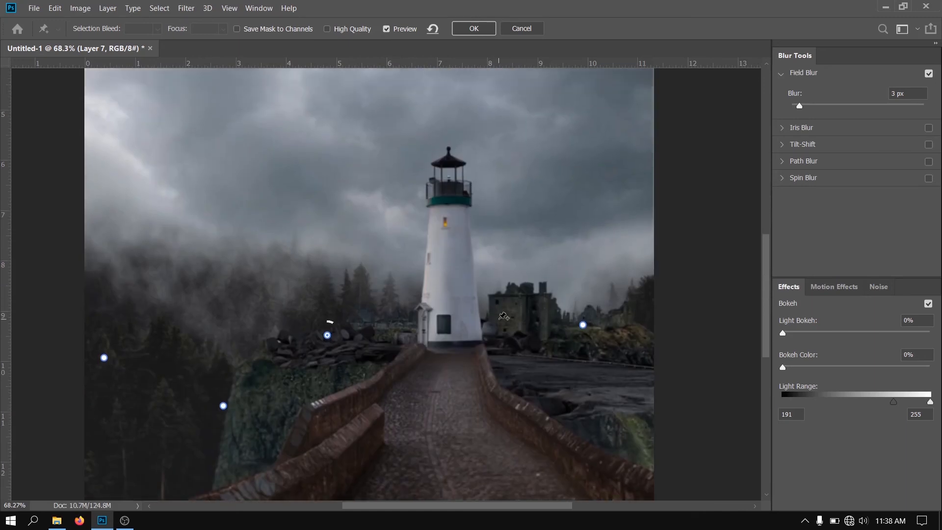
pyautogui.click(451, 277)
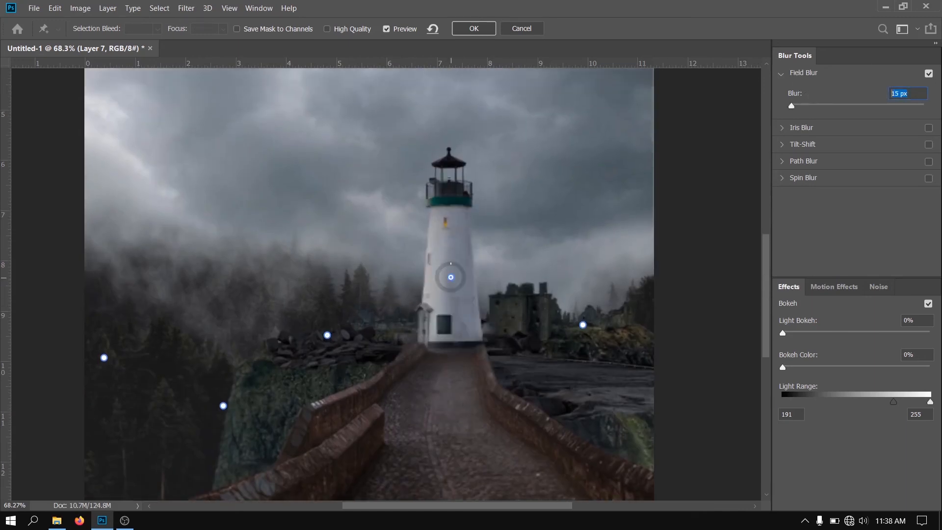
pyautogui.write('0')
# Add a Field Blur pin halfway along the cobblestone path with 3 px blur
pyautogui.scroll(-2, 675, 311)
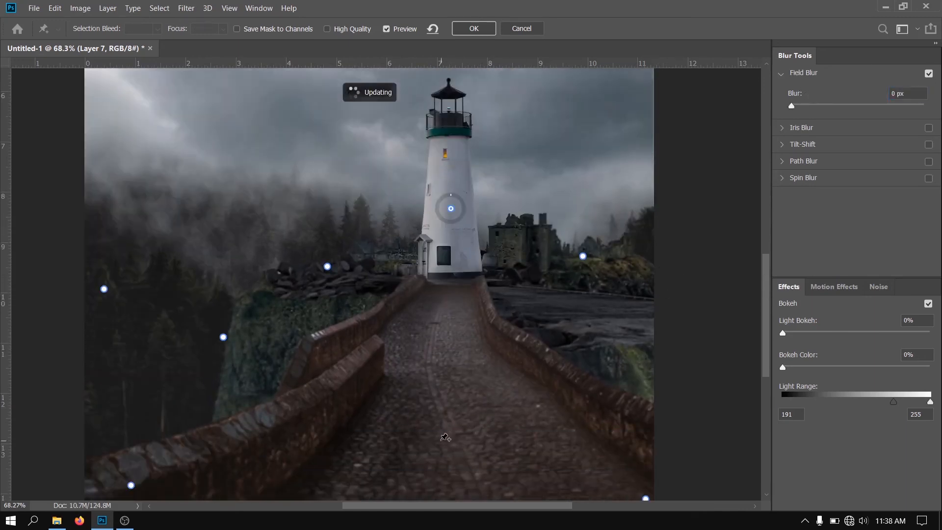
pyautogui.scroll(-1, 445, 436)
pyautogui.click(449, 353)
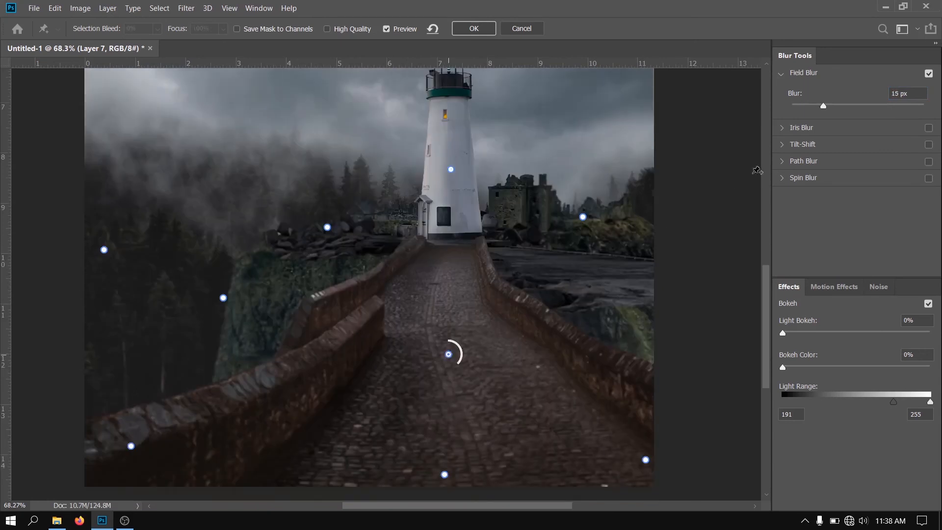
pyautogui.doubleClick(915, 94)
pyautogui.write('3')
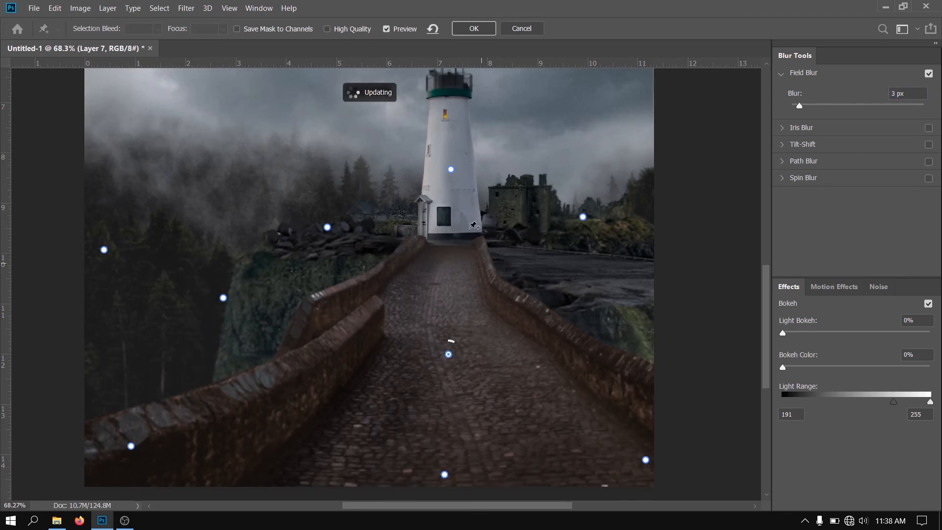
# Apply the Field Blur with all its placed pins to Layer 7
pyautogui.scroll(3, 474, 225)
pyautogui.scroll(2, 469, 228)
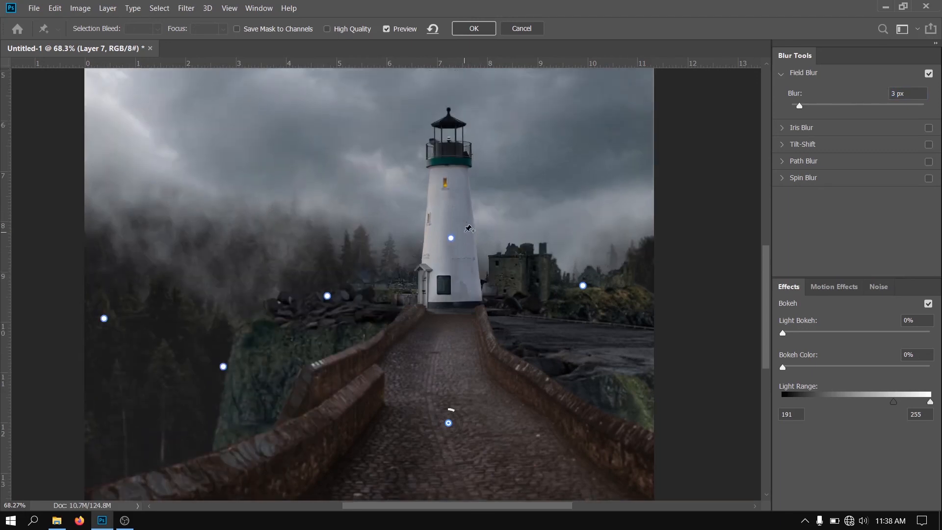
pyautogui.click(483, 29)
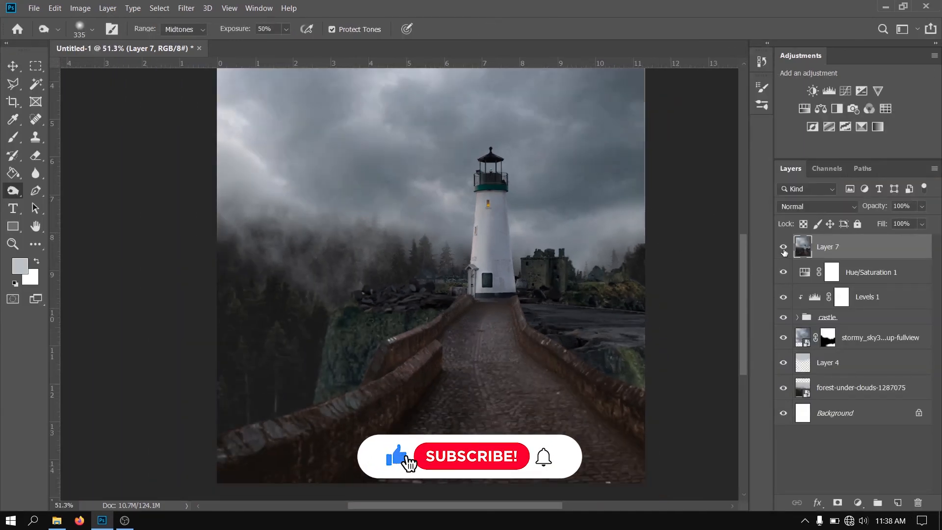
pyautogui.scroll(-3, 328, 314)
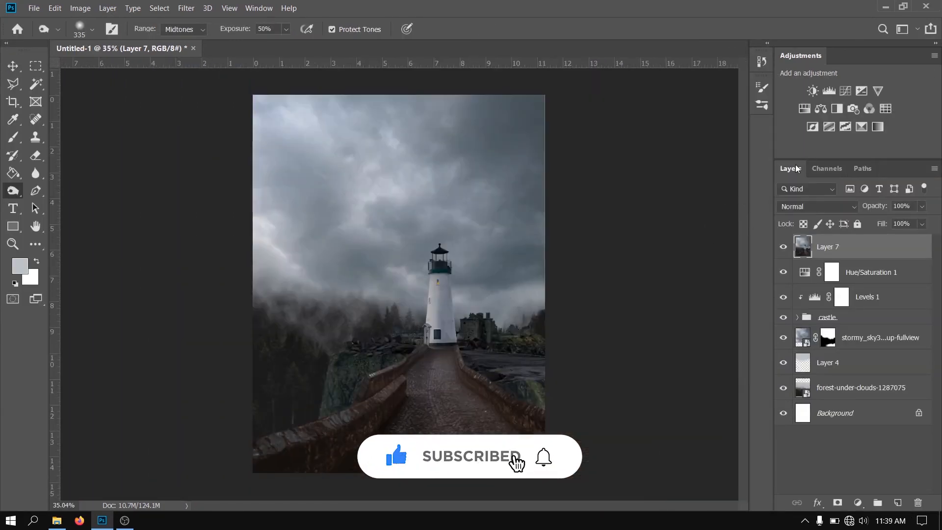
# Convert Layer 7 for smart filters and open the Camera Raw Filter on it
pyautogui.click(194, 10)
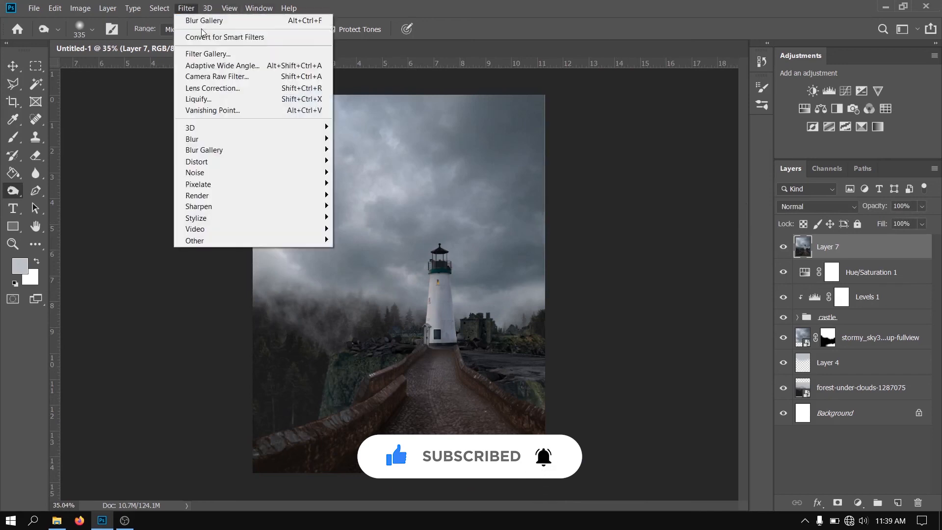
pyautogui.click(205, 33)
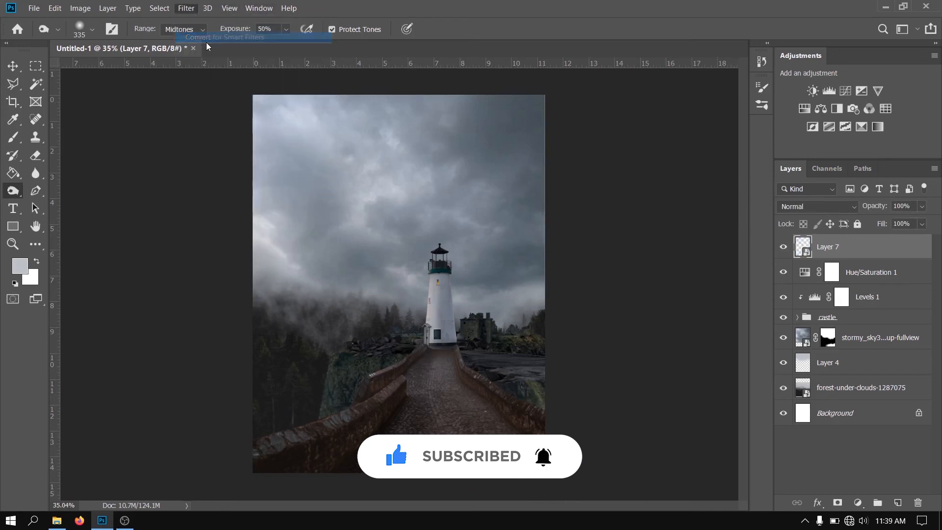
pyautogui.click(188, 11)
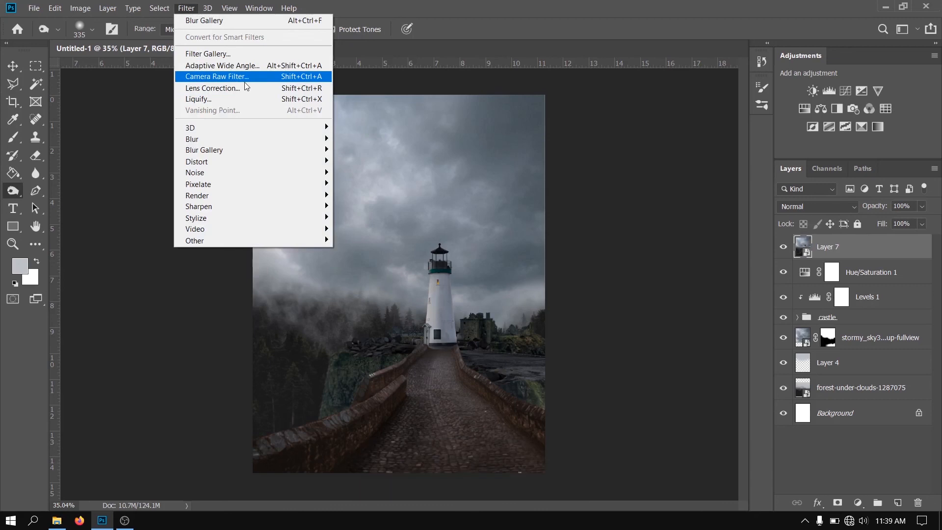
pyautogui.click(221, 77)
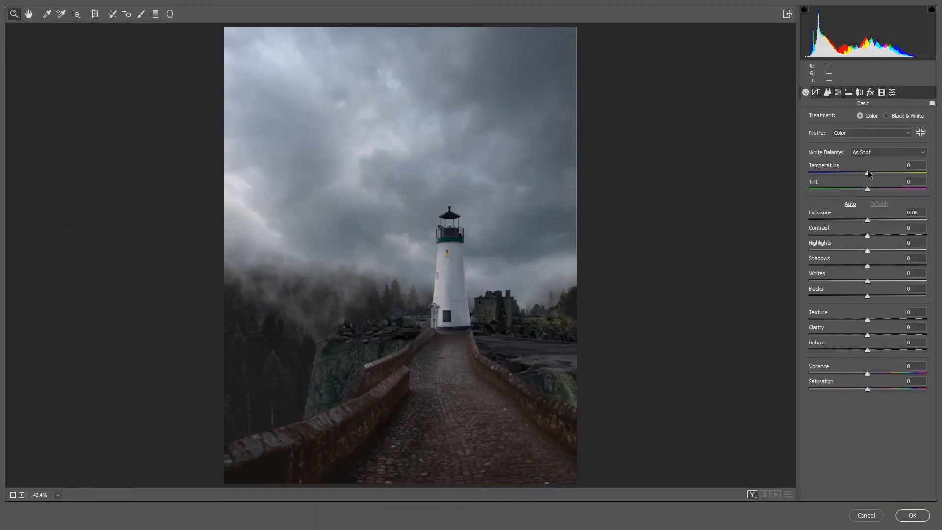
# Apply Camera Raw with Temperature -3, Contrast +15, Highlights +13, Shadows +13 and slightly raised Clarity
pyautogui.moveTo(868, 174); pyautogui.dragTo(866, 173)
pyautogui.moveTo(870, 220); pyautogui.dragTo(875, 234)
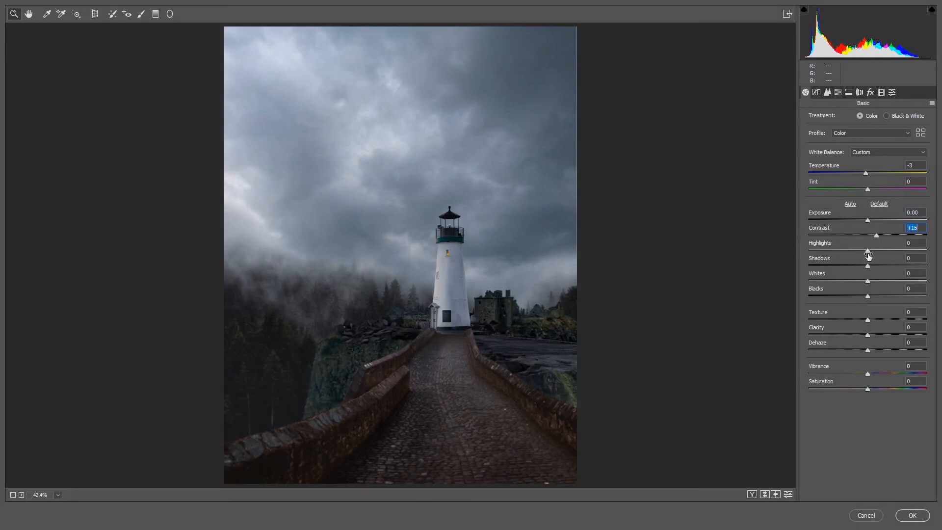
pyautogui.moveTo(866, 253); pyautogui.dragTo(874, 276)
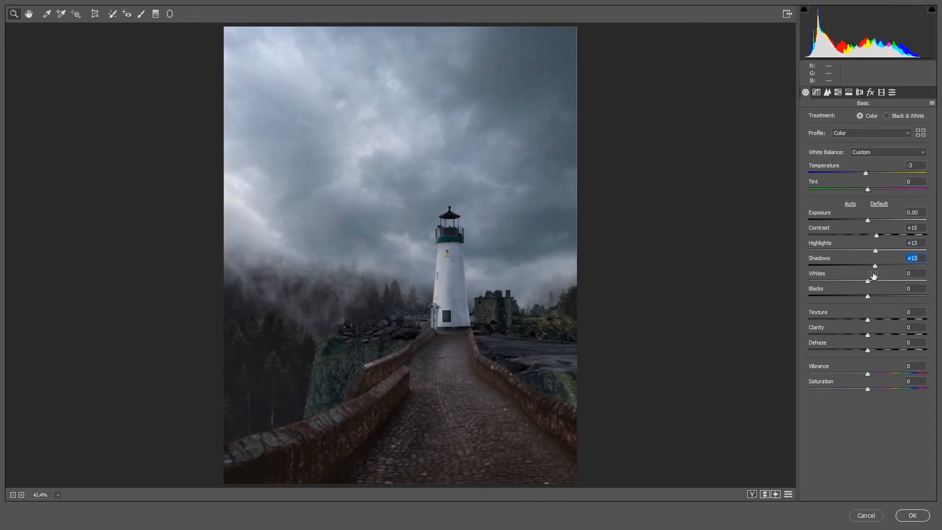
pyautogui.moveTo(868, 337); pyautogui.dragTo(872, 339)
pyautogui.click(910, 514)
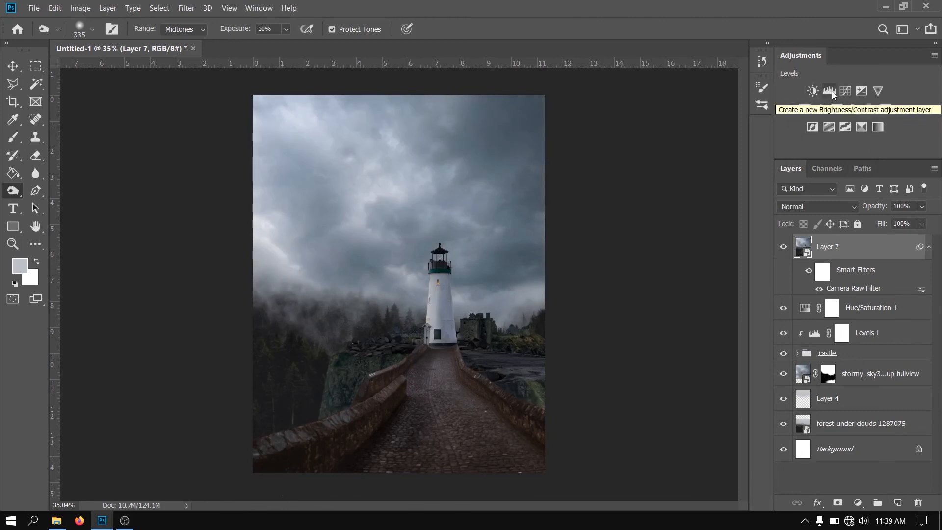
# Add a Curves adjustment layer above Layer 7 and slightly lift the black point of its Blue channel
pyautogui.click(813, 128)
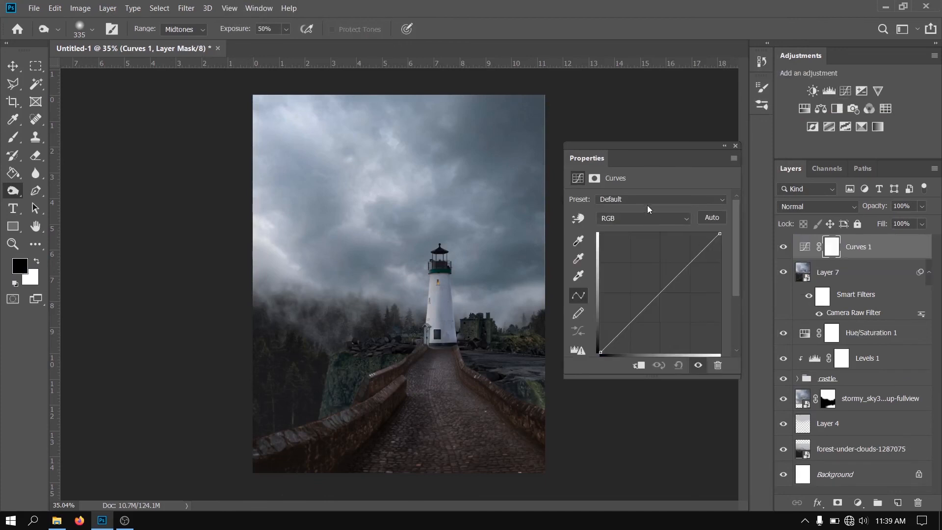
pyautogui.click(642, 218)
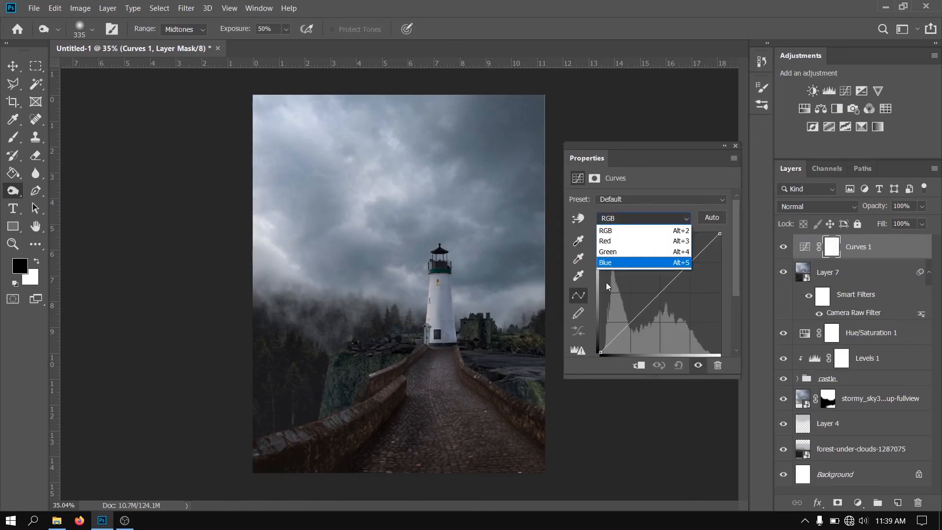
pyautogui.click(616, 261)
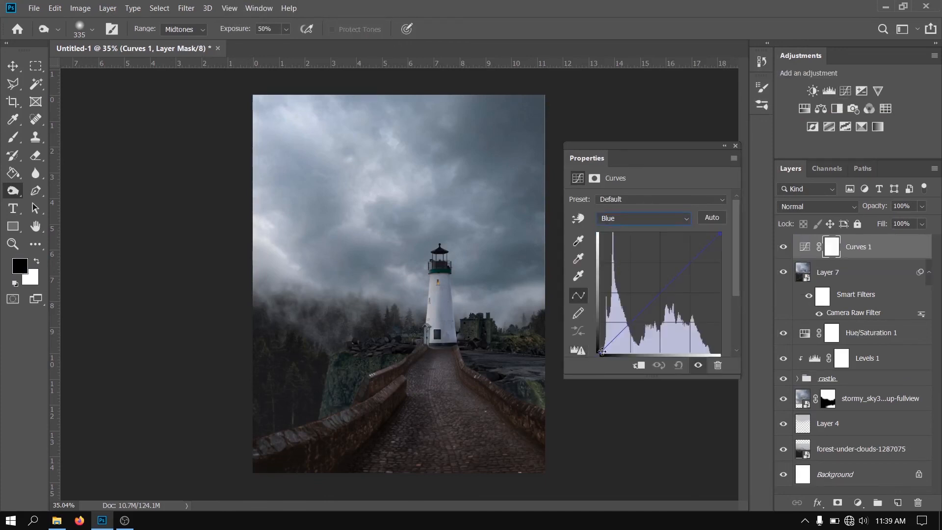
pyautogui.moveTo(600, 352); pyautogui.dragTo(598, 347)
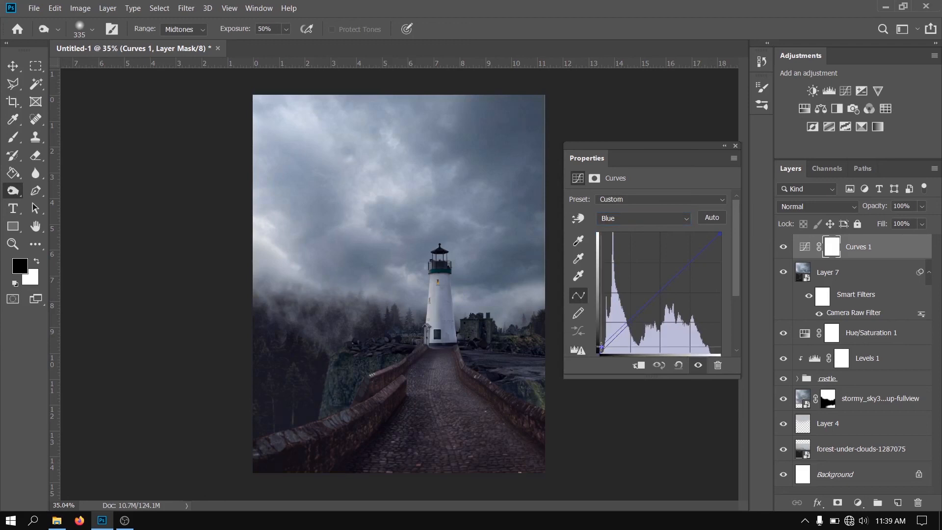
pyautogui.click(736, 146)
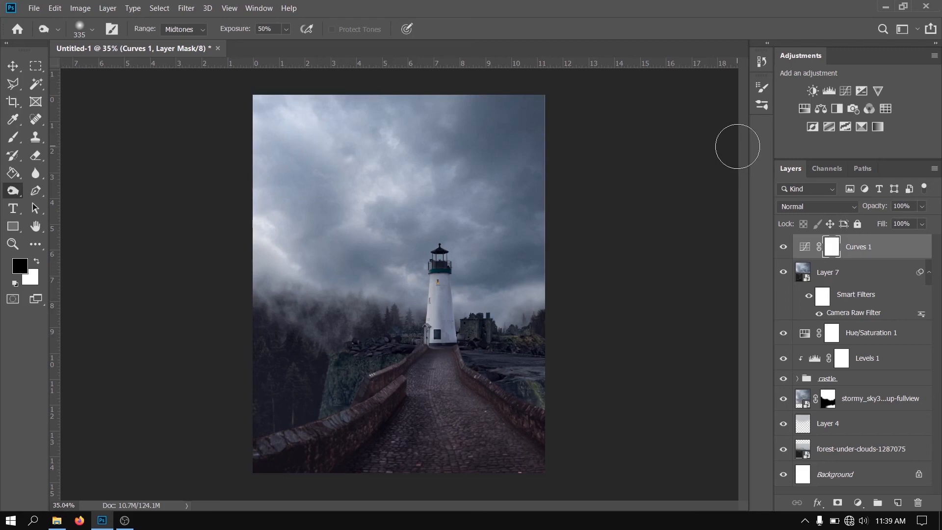
# Add a Color Lookup adjustment layer using HorrorBlue.3DL, set its opacity to 36% and compare the image with and without it
pyautogui.click(887, 109)
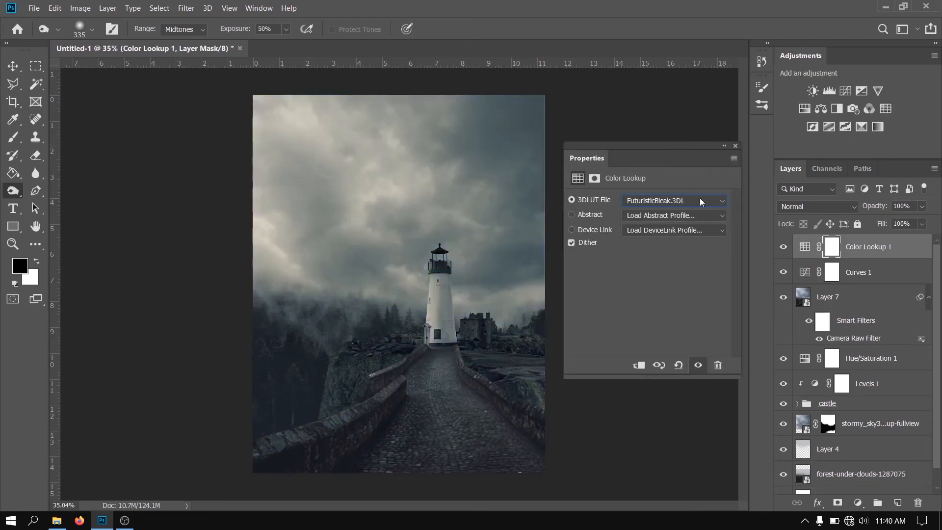
pyautogui.click(700, 202)
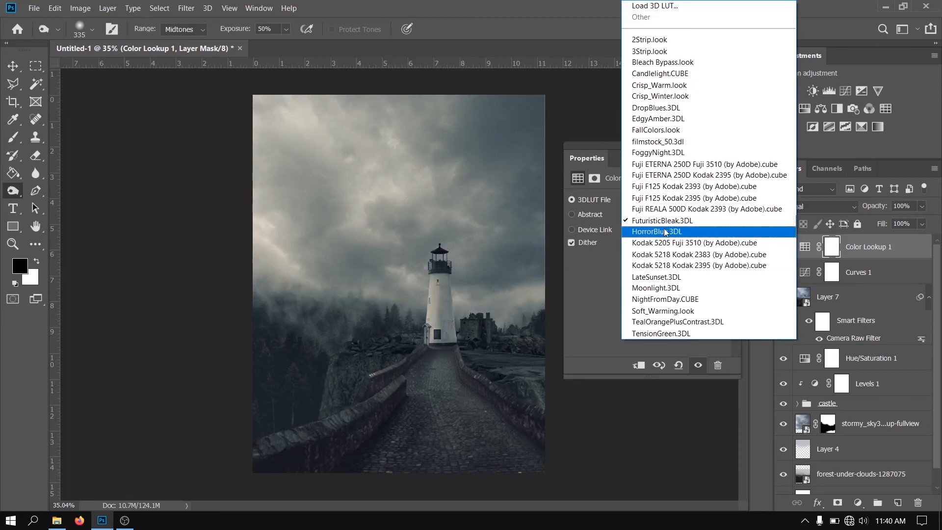
pyautogui.click(665, 232)
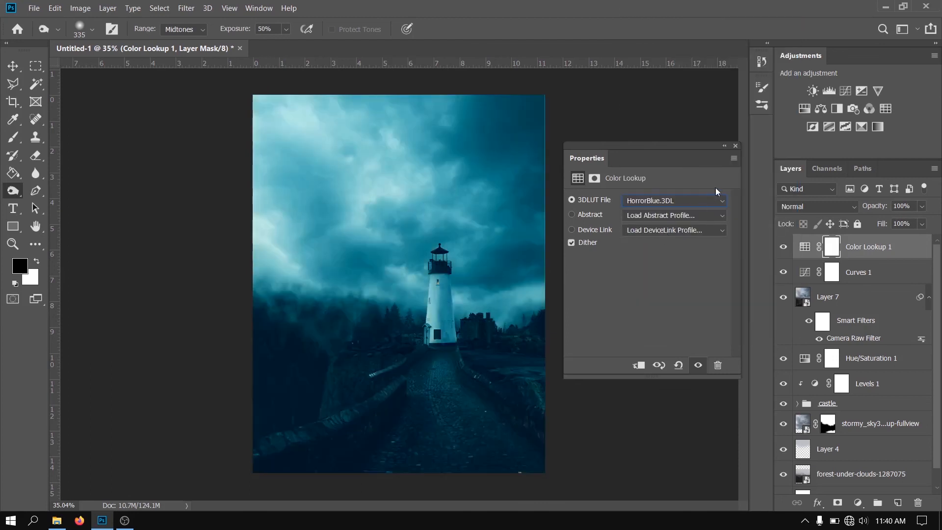
pyautogui.click(735, 146)
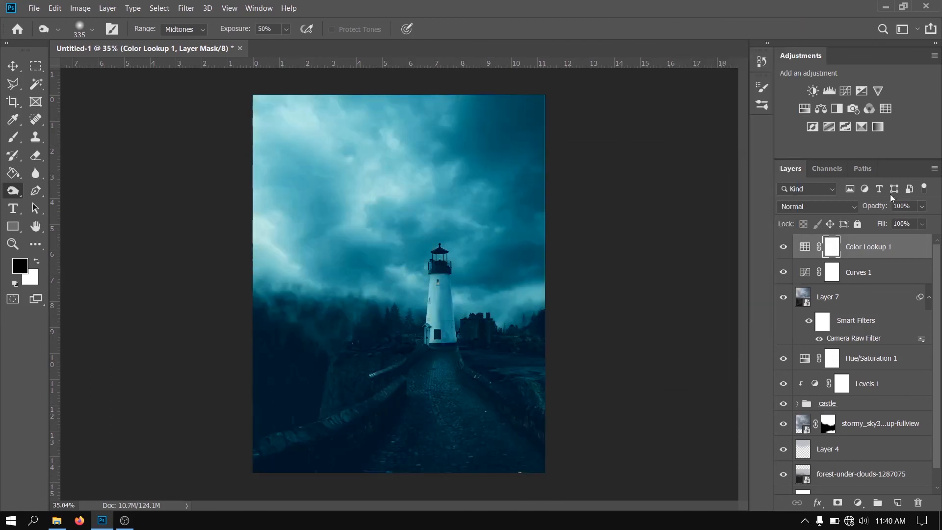
pyautogui.moveTo(847, 215); pyautogui.dragTo(752, 218)
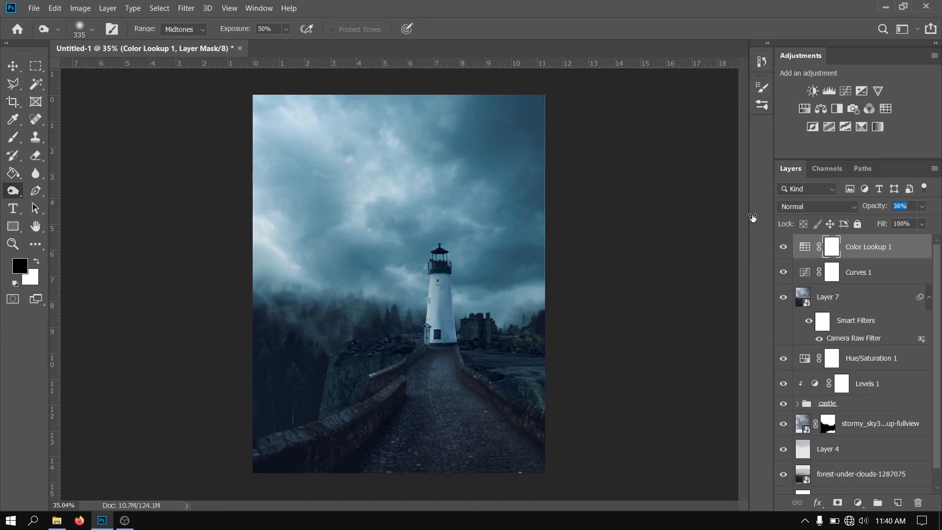
pyautogui.click(783, 248)
pyautogui.click(782, 247)
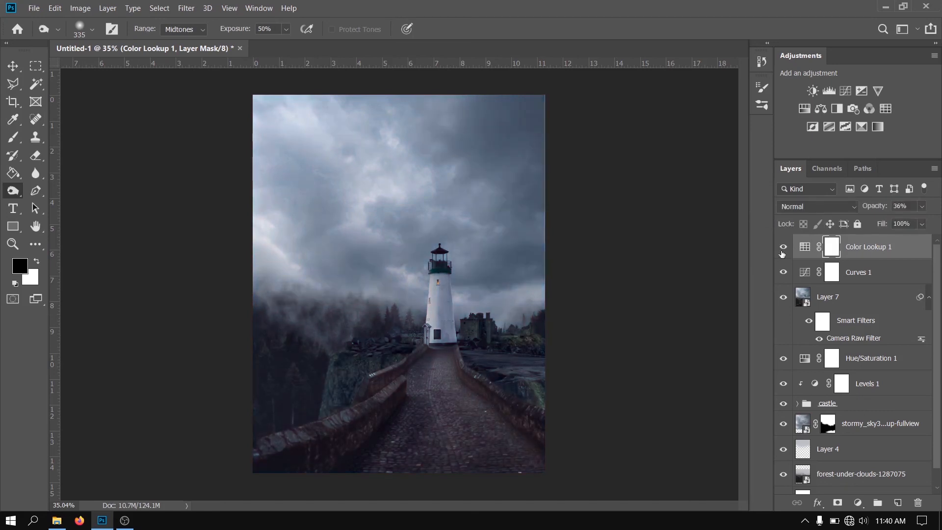